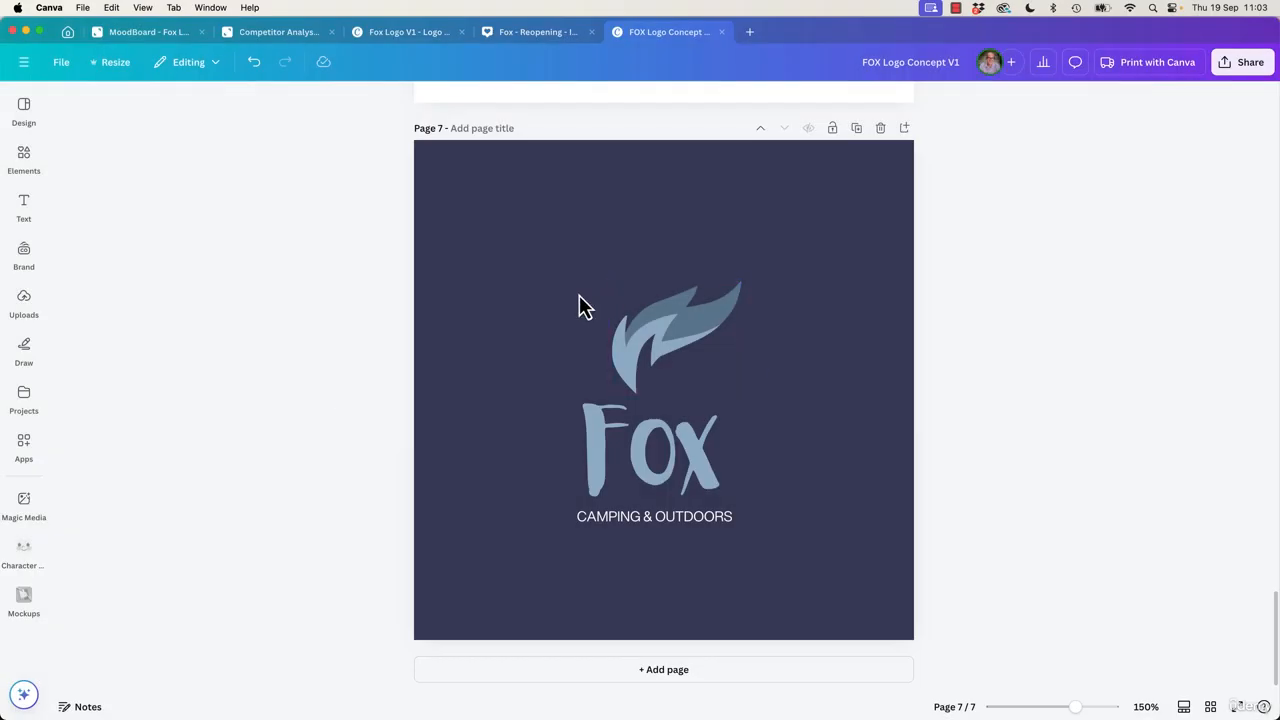
{"action": "left_click", "coordinate": [600, 329]}
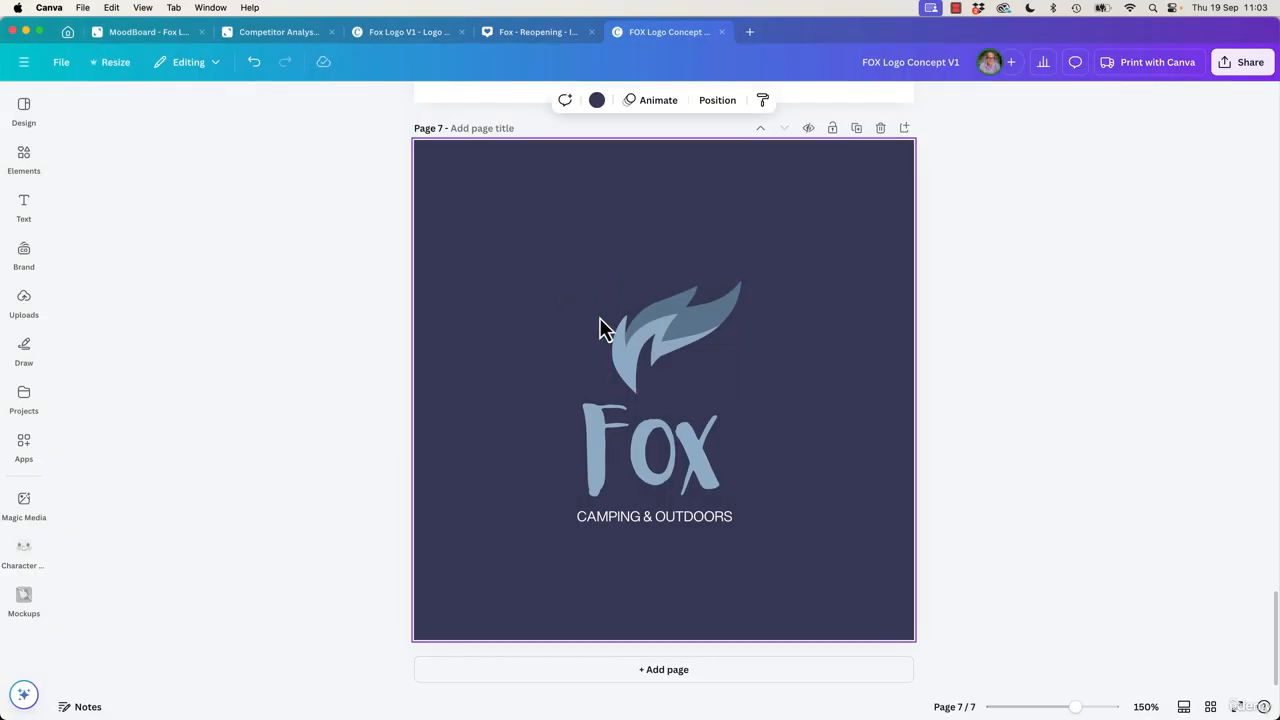
{"action": "left_click", "coordinate": [700, 335]}
{"action": "left_click", "coordinate": [920, 340]}
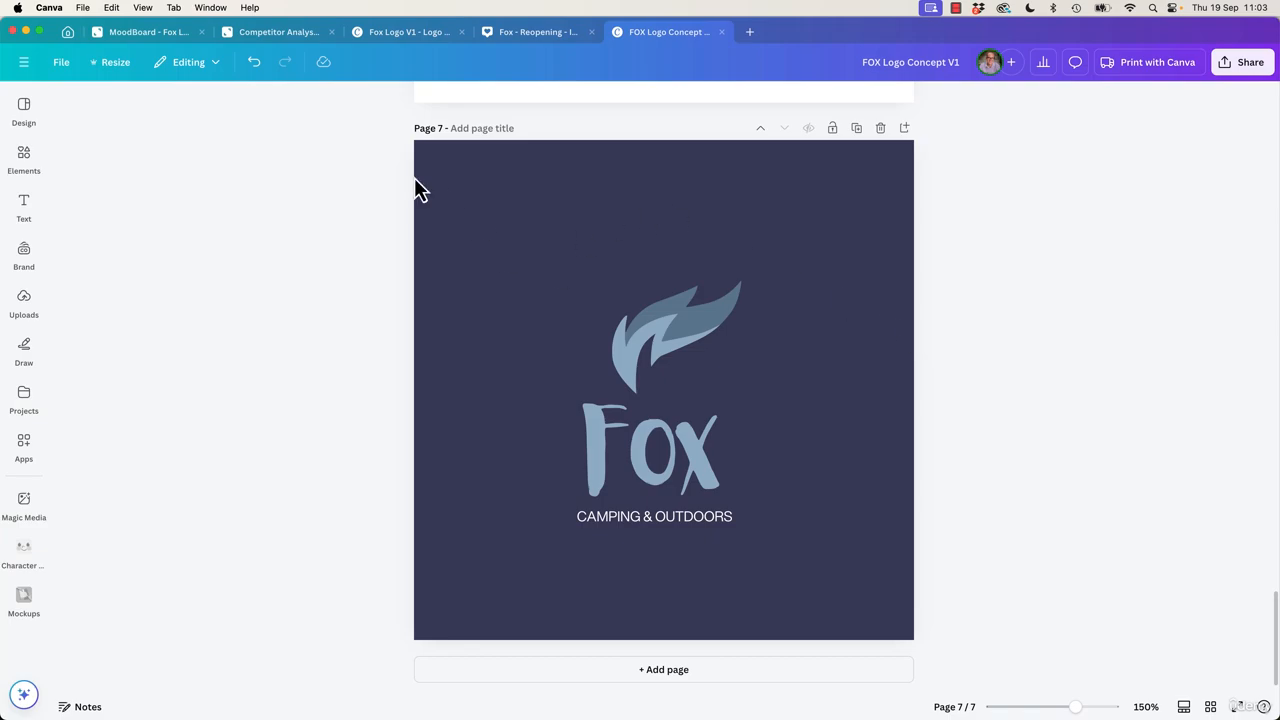
- Try several default gradients on the page 7 background, settling on the 90° linear gradient from #ff5757 to #8c52ff
{"action": "left_click", "coordinate": [527, 264]}
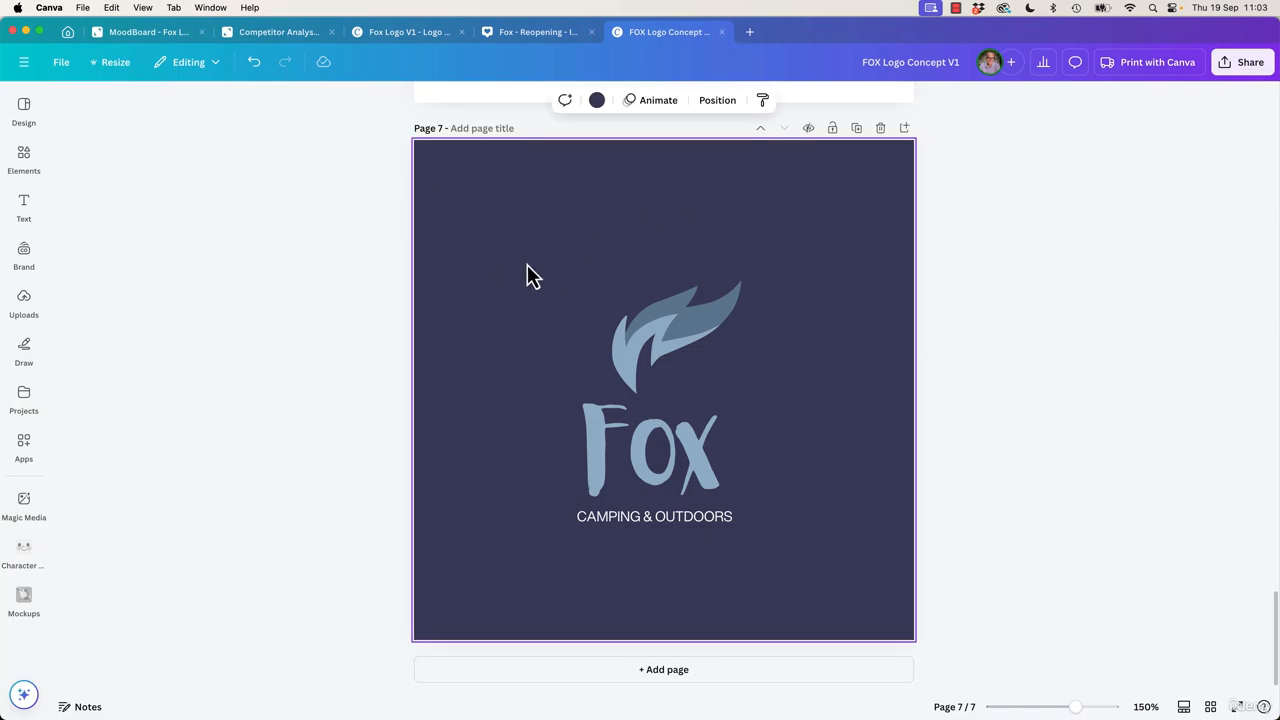
{"action": "left_click", "coordinate": [597, 100]}
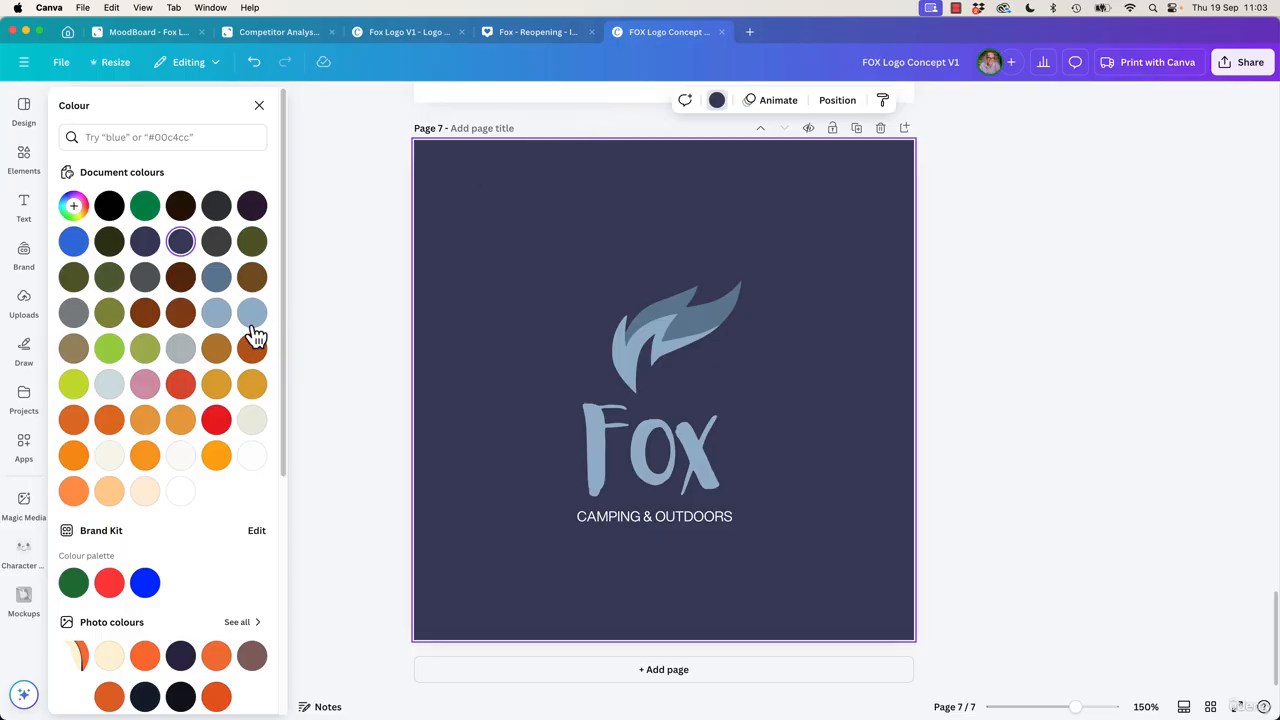
{"action": "scroll", "coordinate": [222, 450], "scroll_direction": "down", "scroll_amount": 6}
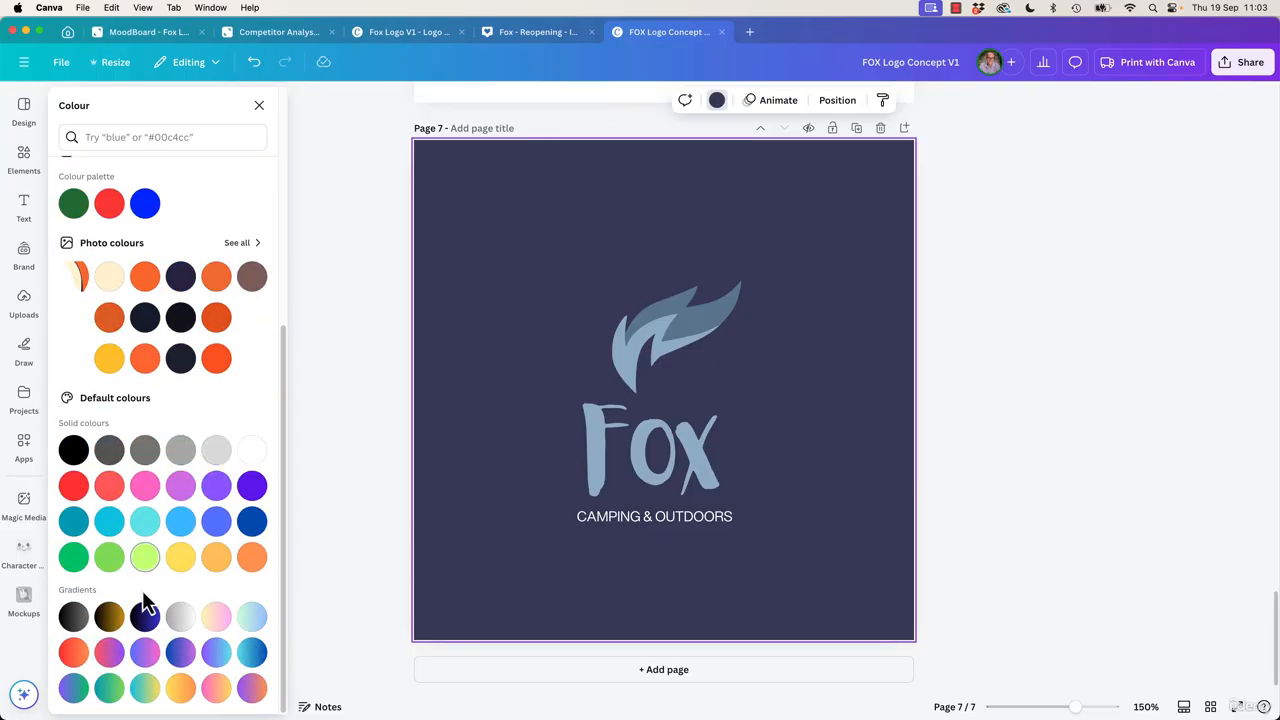
{"action": "left_click", "coordinate": [109, 616]}
{"action": "left_click", "coordinate": [145, 616]}
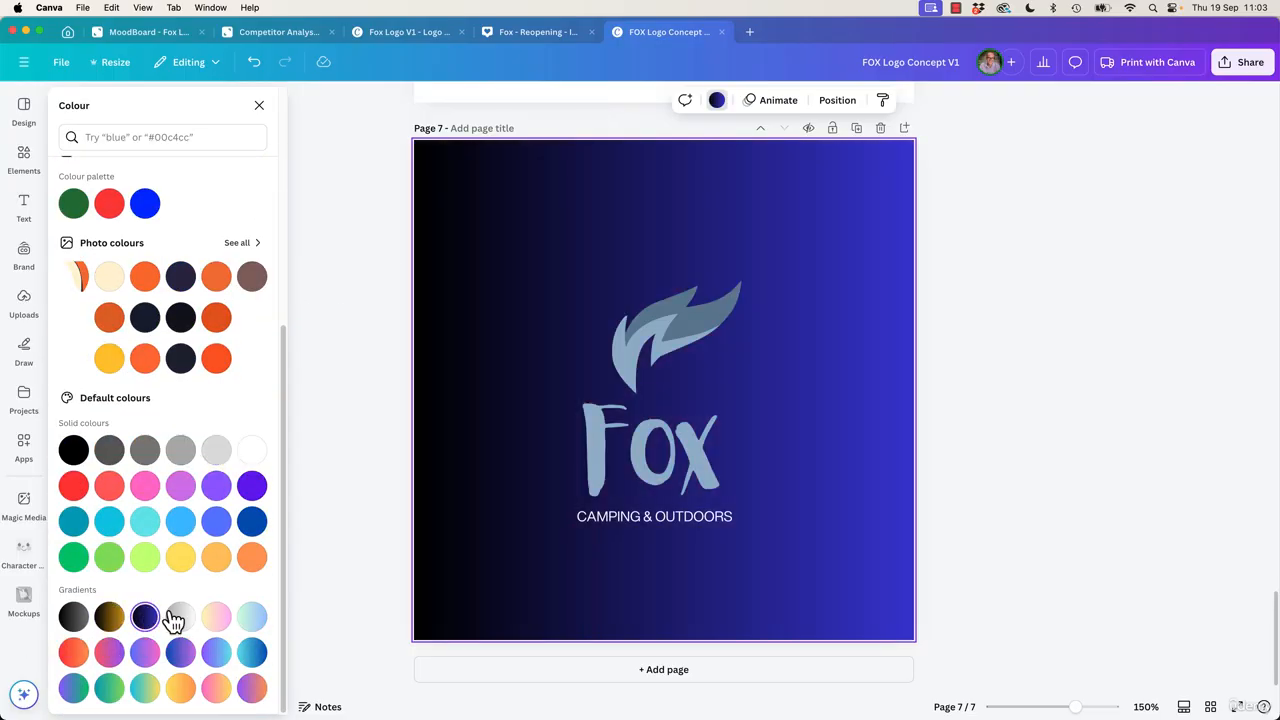
{"action": "left_click", "coordinate": [180, 616]}
{"action": "left_click", "coordinate": [180, 652]}
{"action": "left_click", "coordinate": [145, 652]}
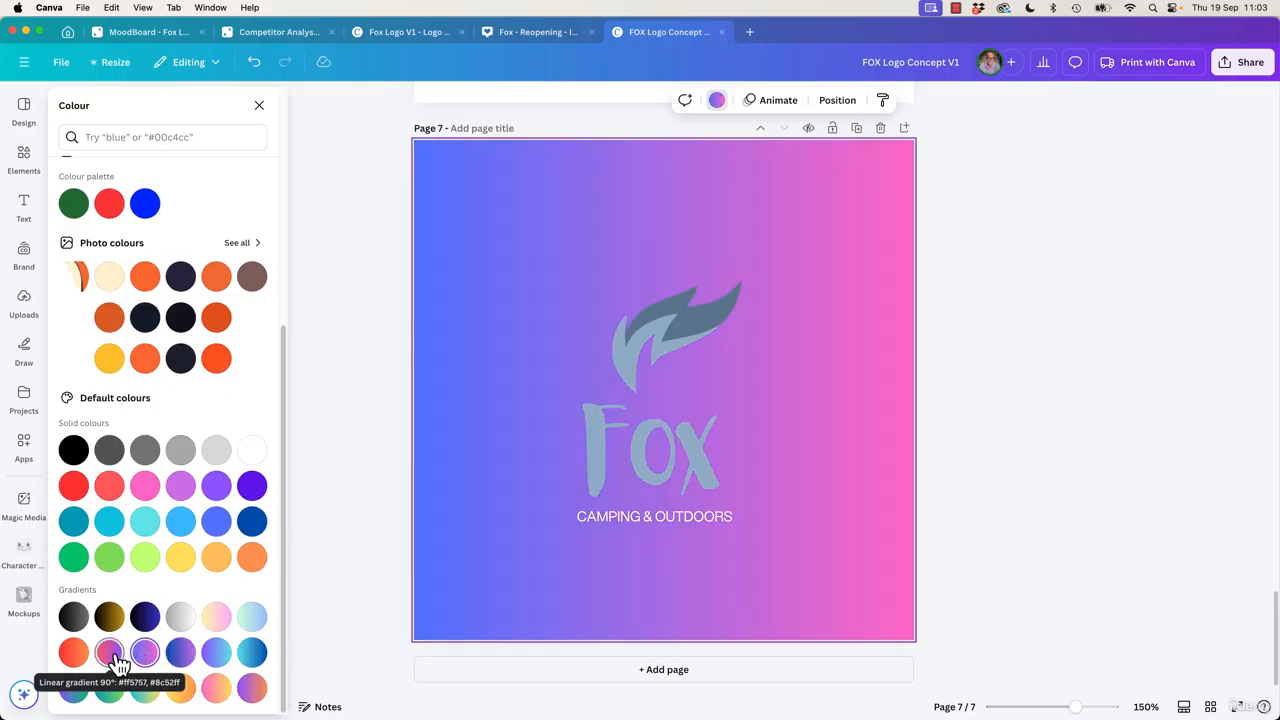
{"action": "left_click", "coordinate": [109, 652]}
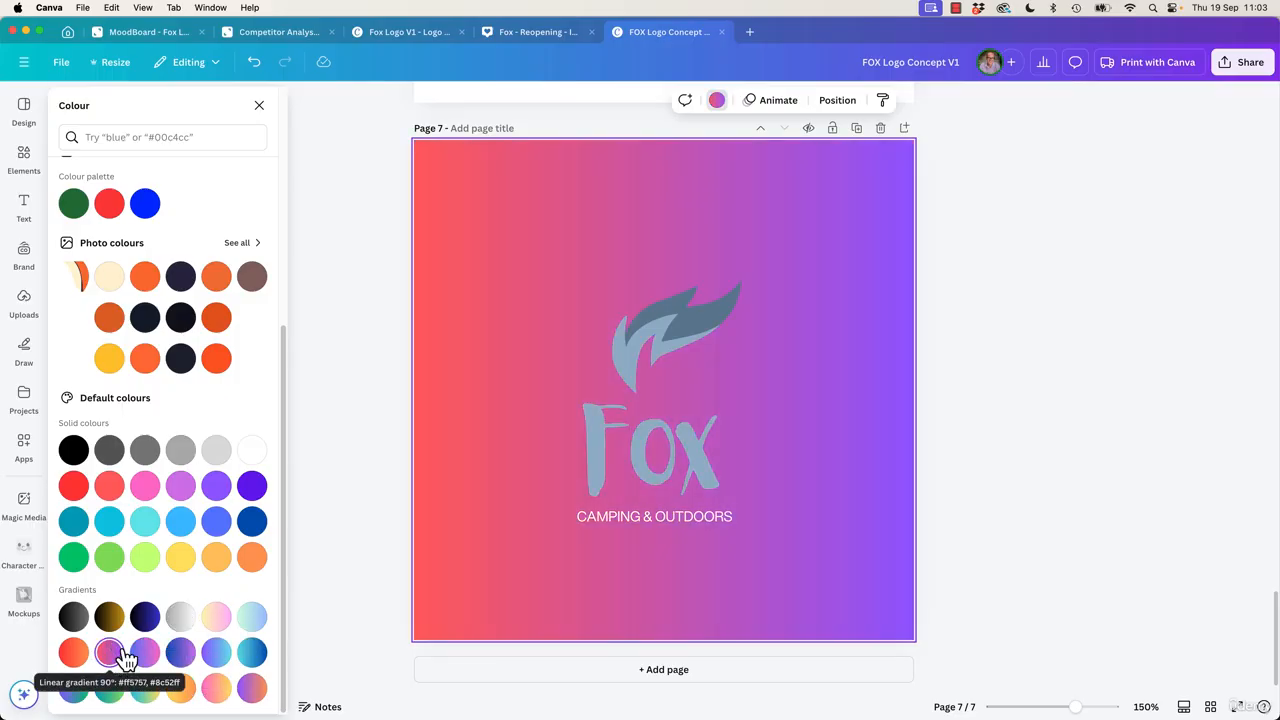
- Set the background gradient to the 180° linear style and reorder its colours so purple comes before red
{"action": "scroll", "coordinate": [200, 605], "scroll_direction": "up", "scroll_amount": 5}
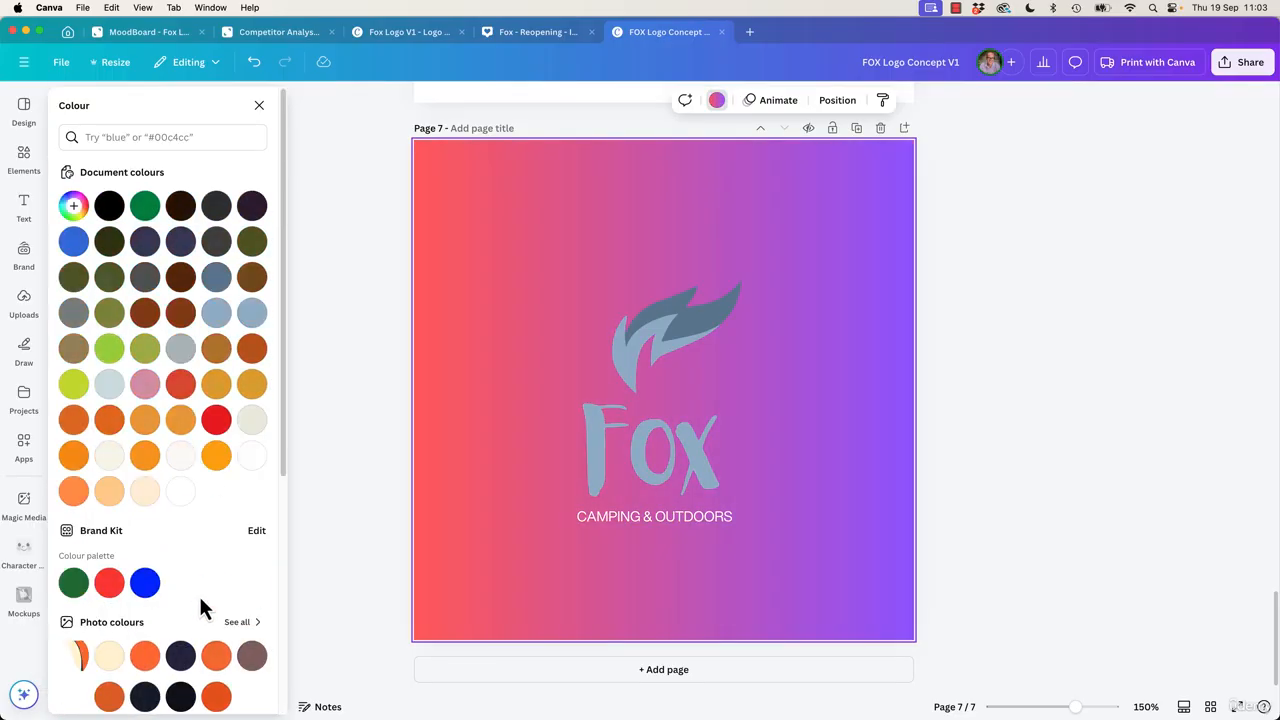
{"action": "left_click", "coordinate": [75, 207]}
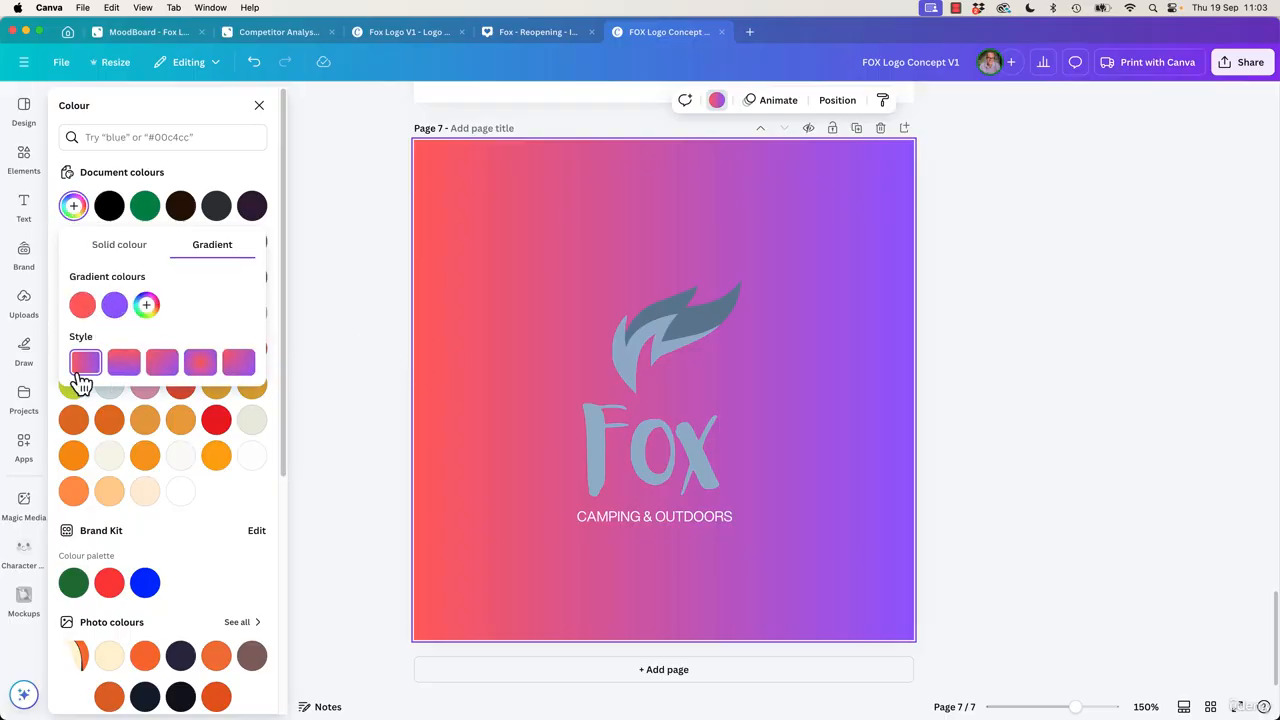
{"action": "mouse_move", "coordinate": [116, 318]}
{"action": "left_mouse_down"}
{"action": "mouse_move", "coordinate": [78, 314]}
{"action": "mouse_move", "coordinate": [136, 306]}
{"action": "left_mouse_up"}
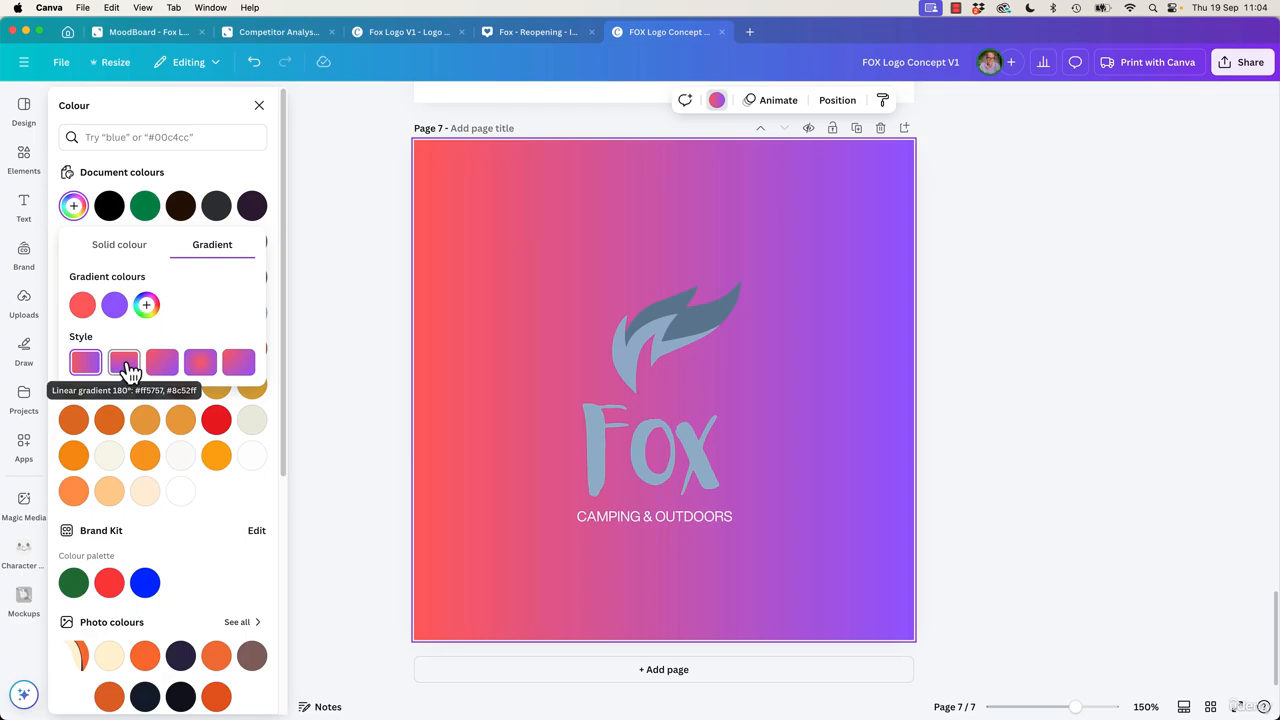
{"action": "left_click", "coordinate": [127, 370]}
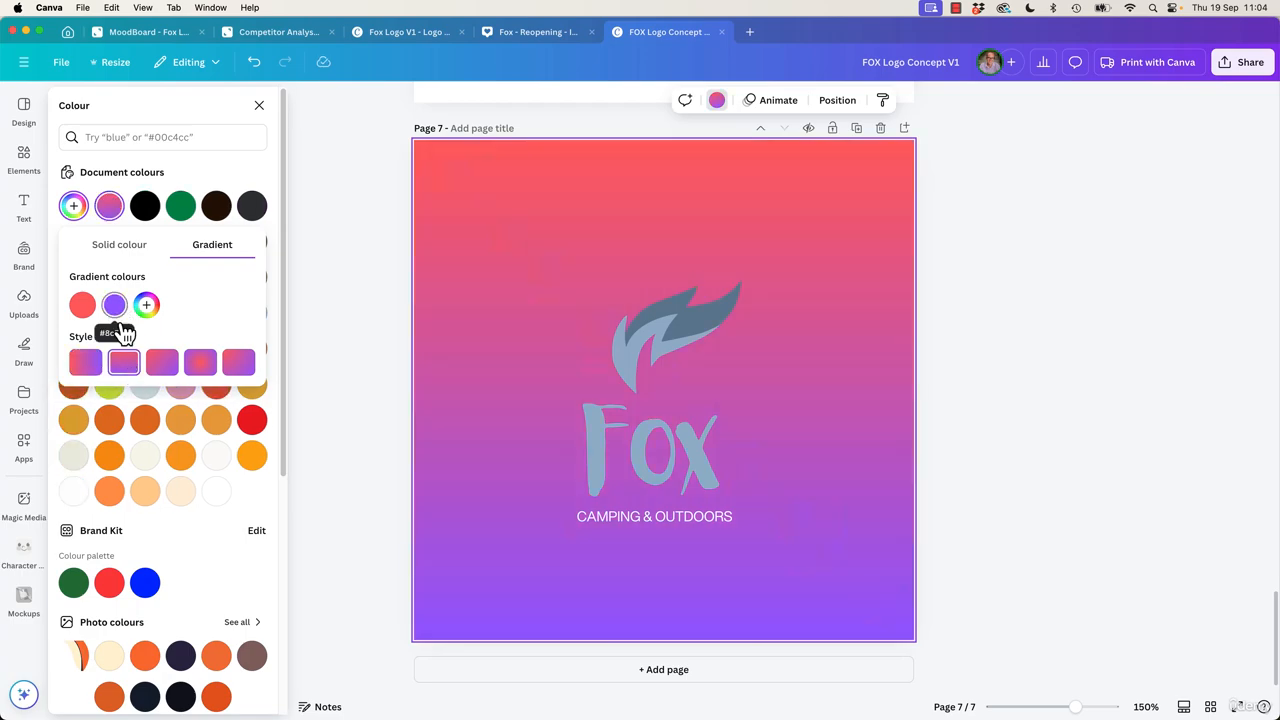
{"action": "left_click_drag", "start_coordinate": [114, 304], "coordinate": [82, 312]}
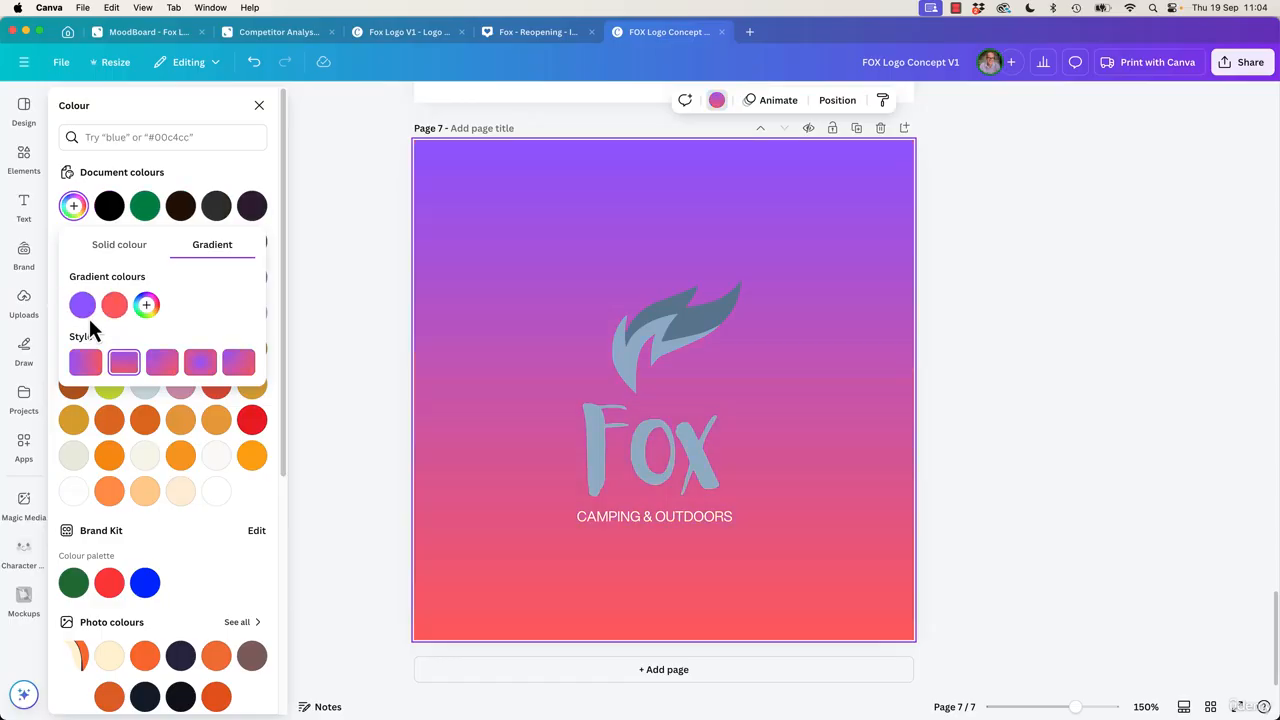
- Try the diagonal and centred radial gradient styles on the background, ending on the style that radiates from the page's upper-left corner
{"action": "left_click", "coordinate": [164, 366]}
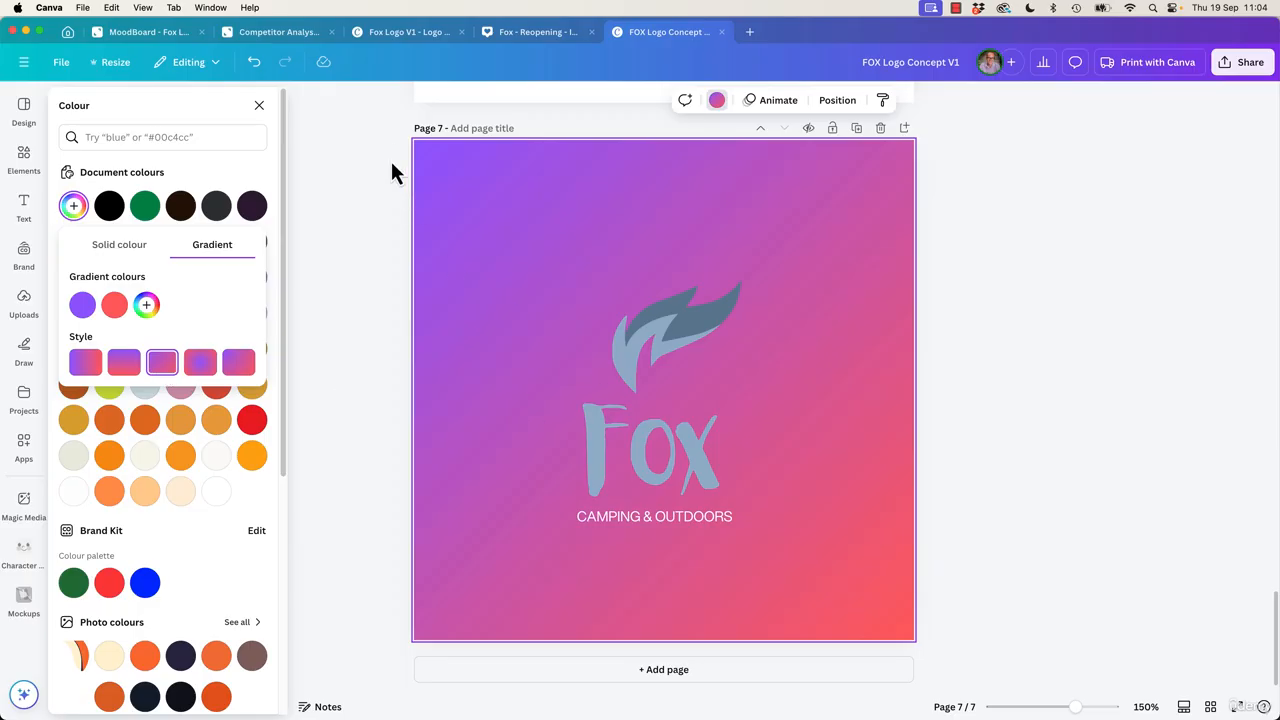
{"action": "left_click", "coordinate": [200, 366]}
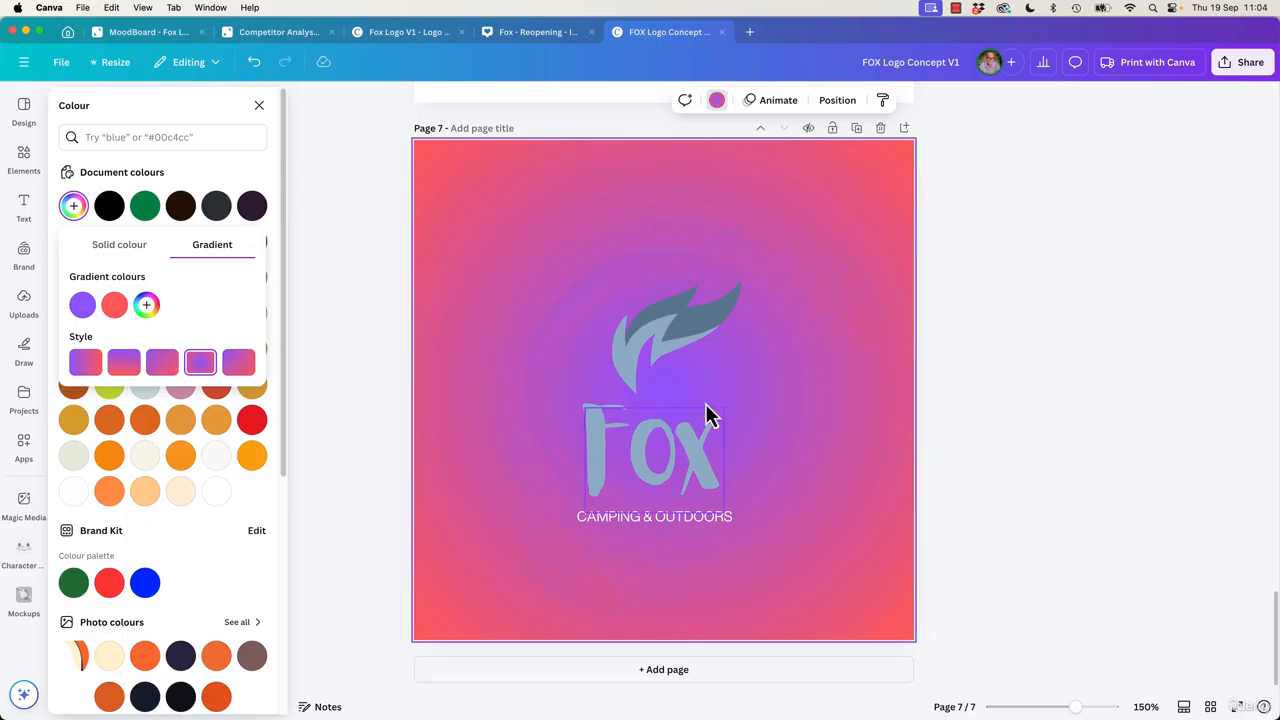
{"action": "left_click", "coordinate": [240, 370]}
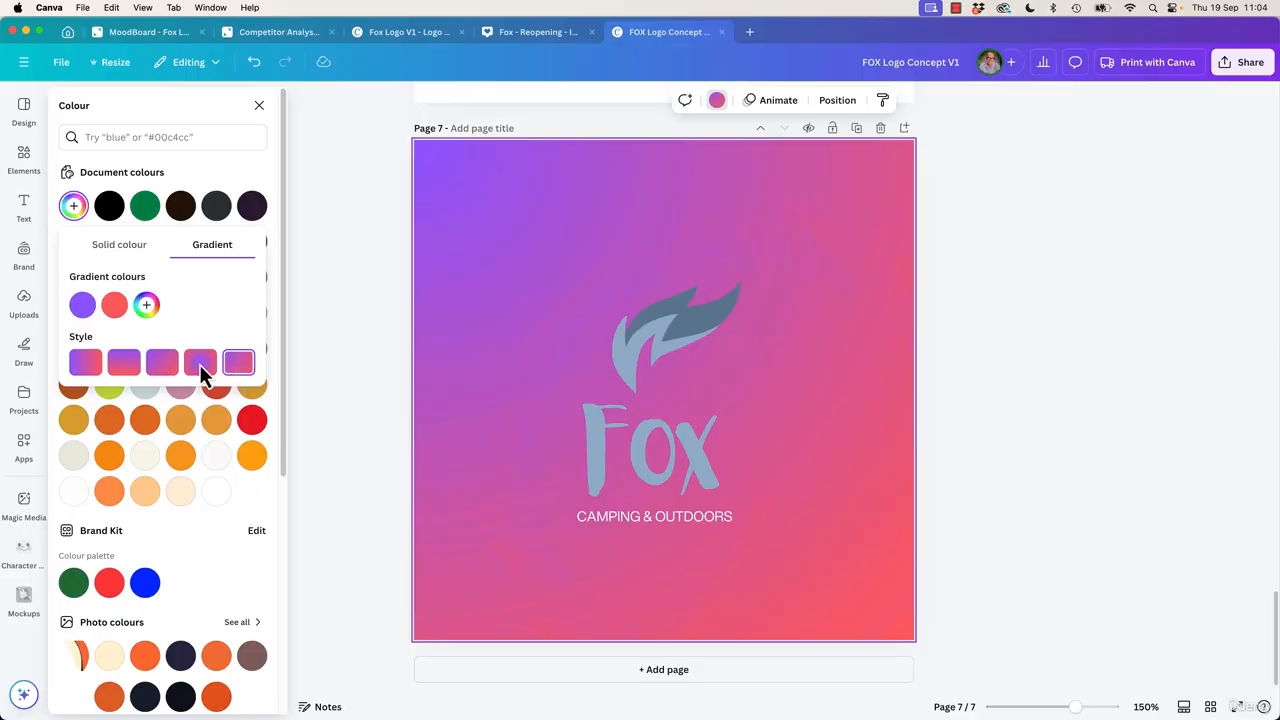
- Add dark red #832c2c as a third background gradient colour and place it between the purple and the light red
{"action": "left_click", "coordinate": [146, 305]}
{"action": "left_click", "coordinate": [273, 388]}
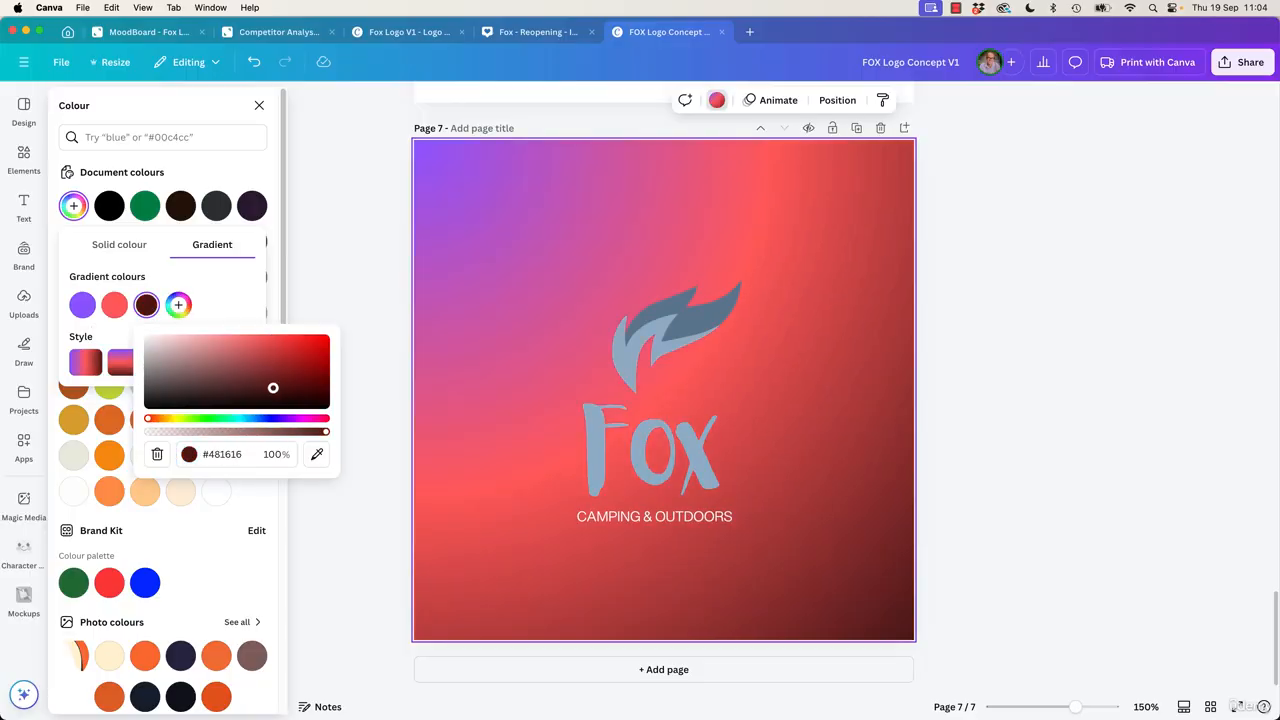
{"action": "left_click_drag", "start_coordinate": [273, 388], "coordinate": [266, 370]}
{"action": "left_click", "coordinate": [215, 288]}
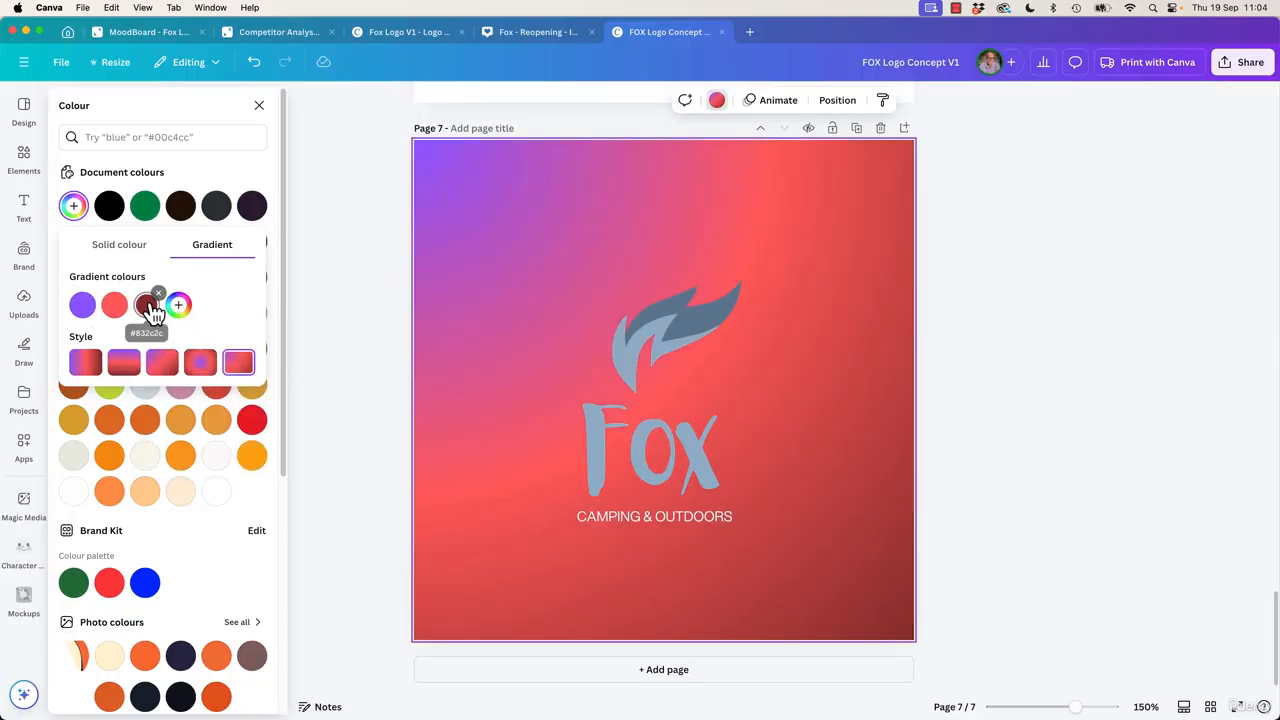
{"action": "left_click_drag", "start_coordinate": [148, 308], "coordinate": [114, 306]}
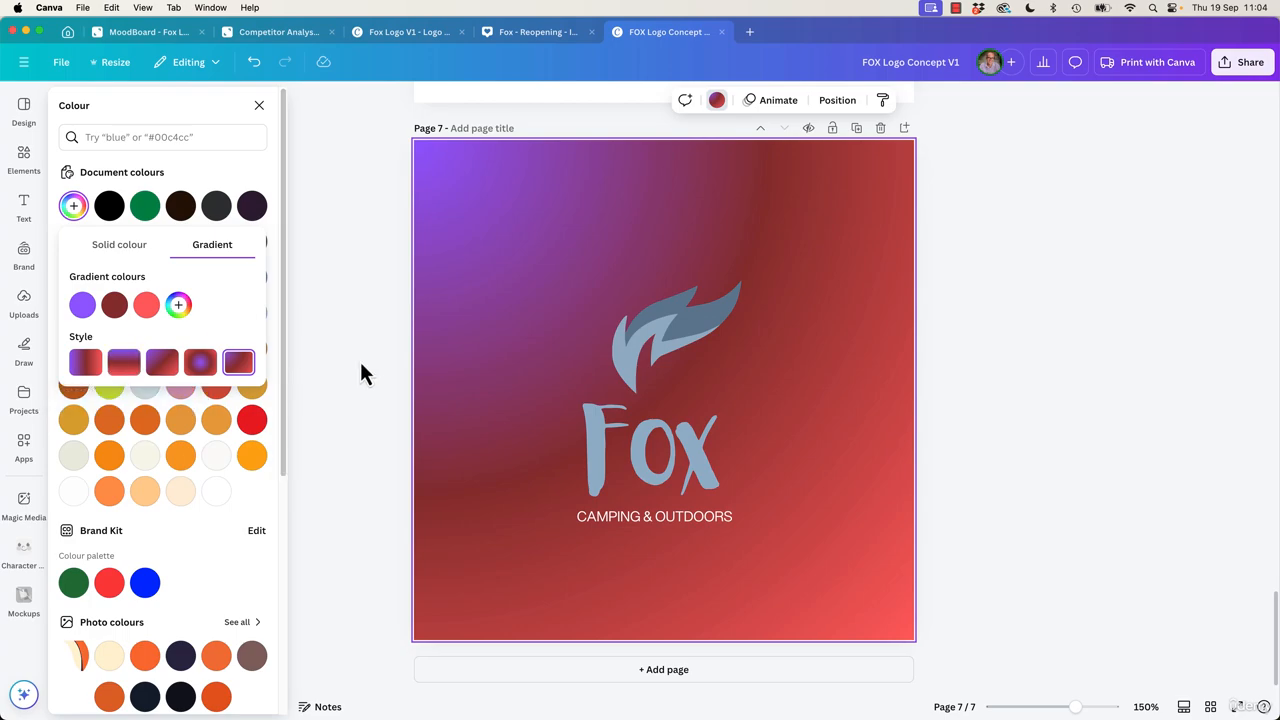
{"action": "key", "text": "Escape"}
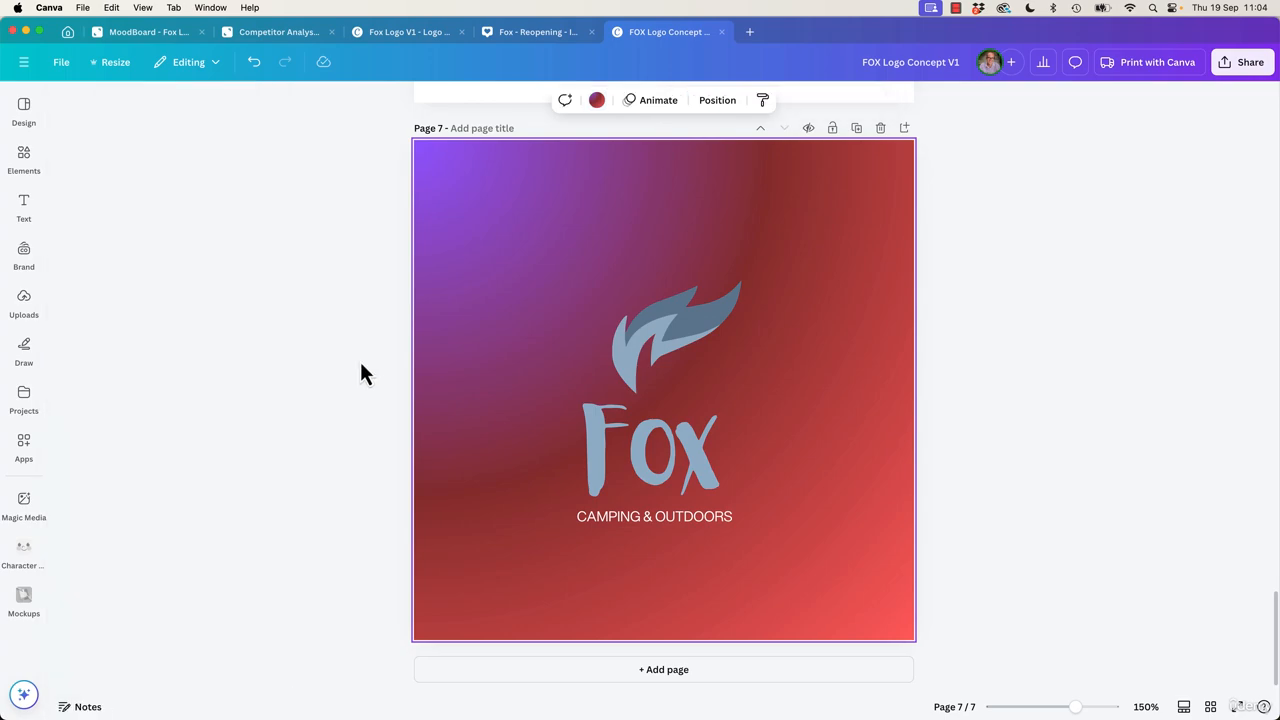
- Examine the colour options offered for the darker blue of the flame graphic
{"action": "left_click", "coordinate": [635, 330]}
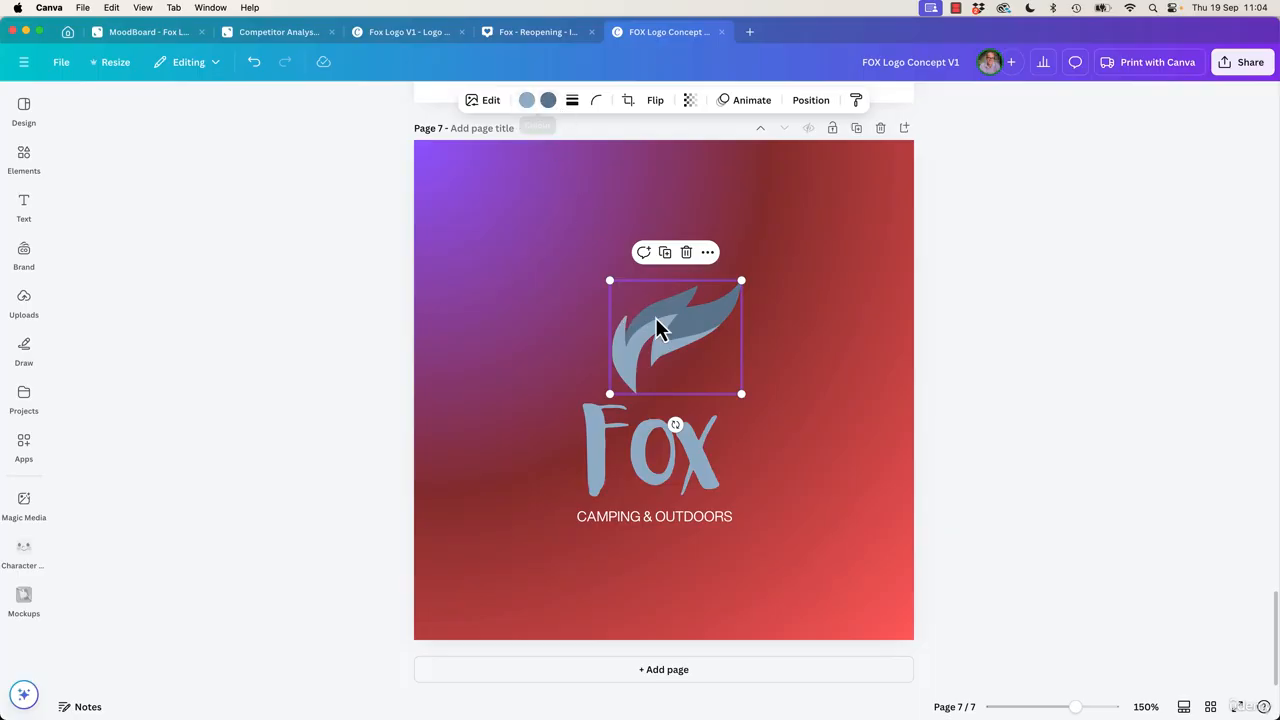
{"action": "left_click", "coordinate": [550, 107]}
{"action": "scroll", "coordinate": [210, 505], "scroll_direction": "down", "scroll_amount": 3}
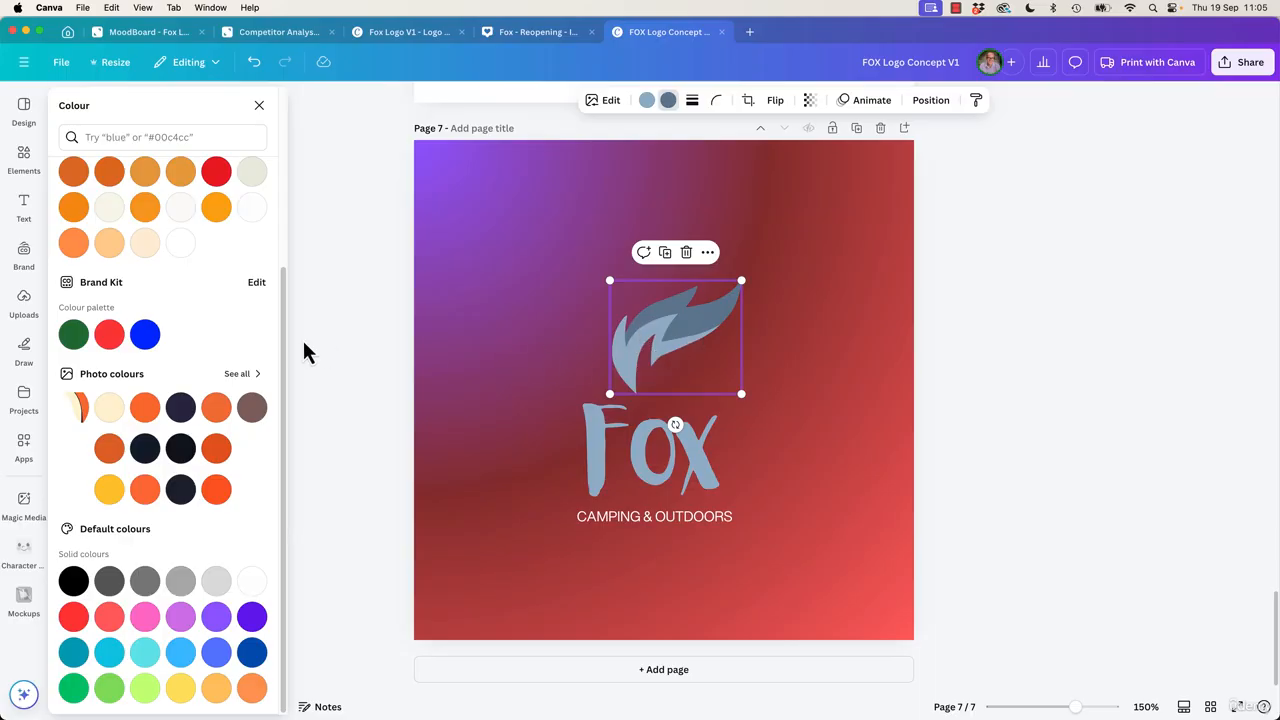
- Browse the full Gradient collection of graphics, add the green radial circle and move it to the page's upper-right corner
{"action": "left_click", "coordinate": [23, 156]}
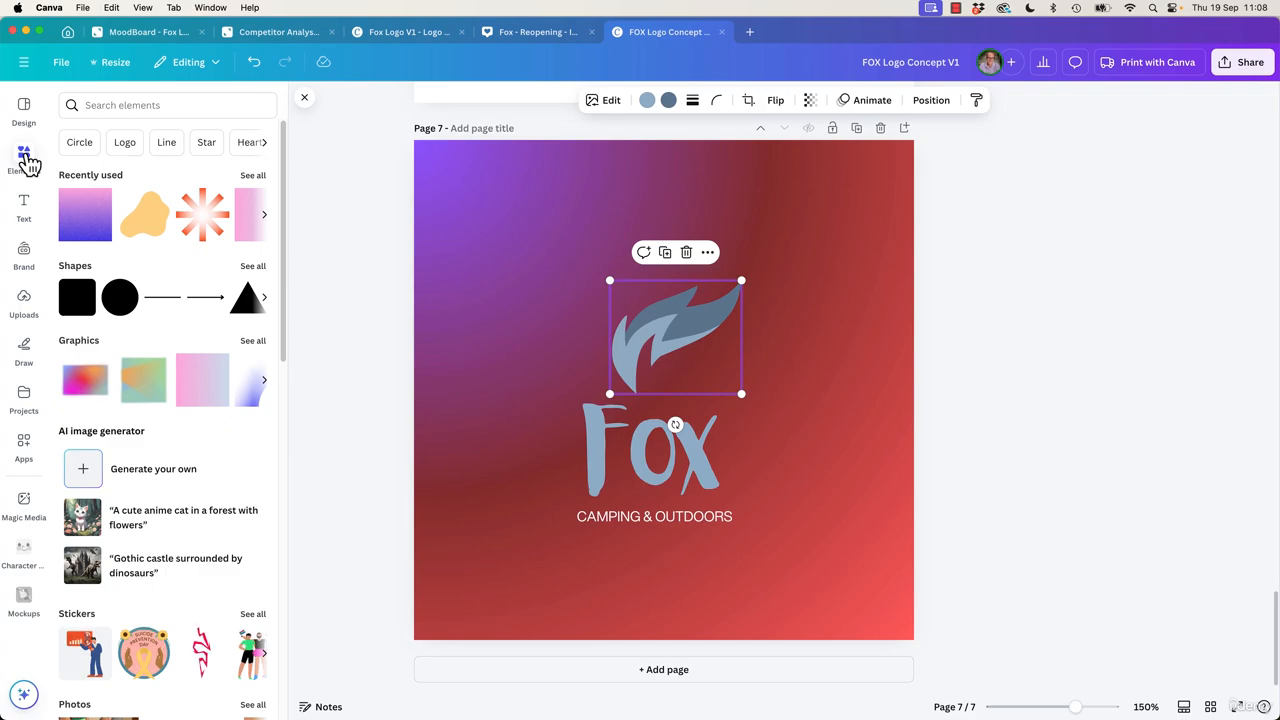
{"action": "left_click", "coordinate": [258, 343]}
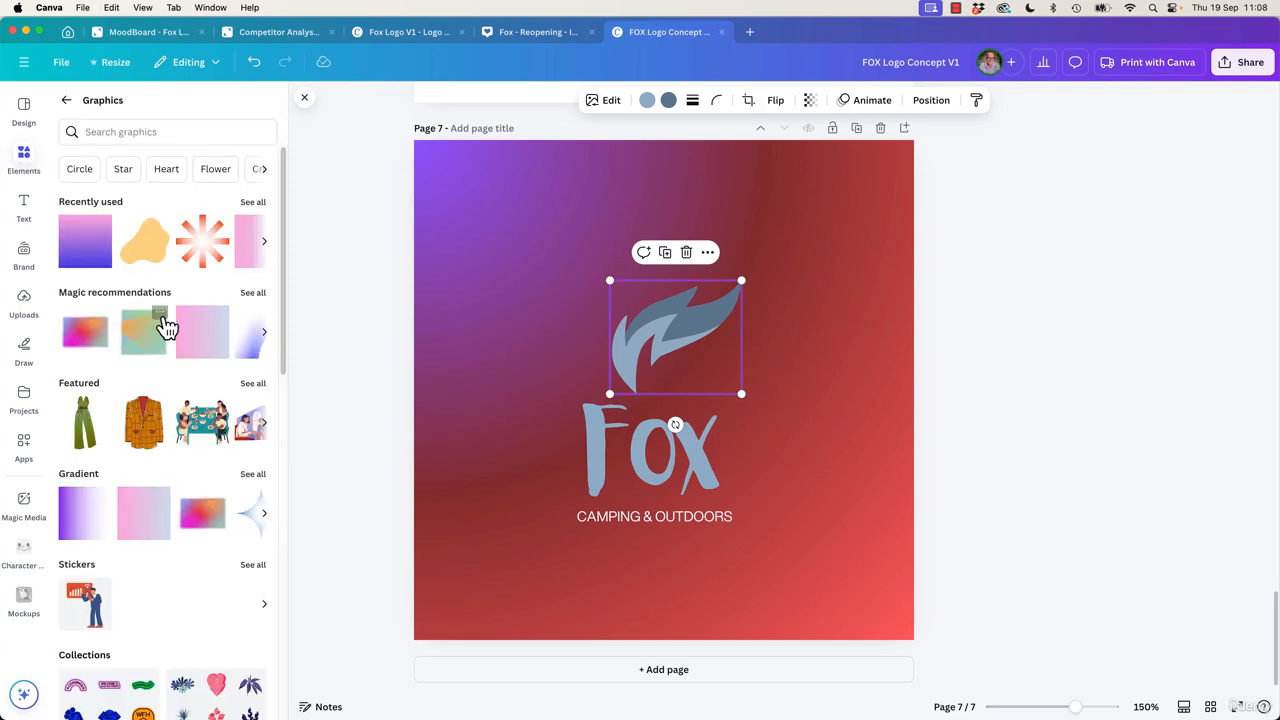
{"action": "scroll", "coordinate": [90, 430], "scroll_direction": "down", "scroll_amount": 2}
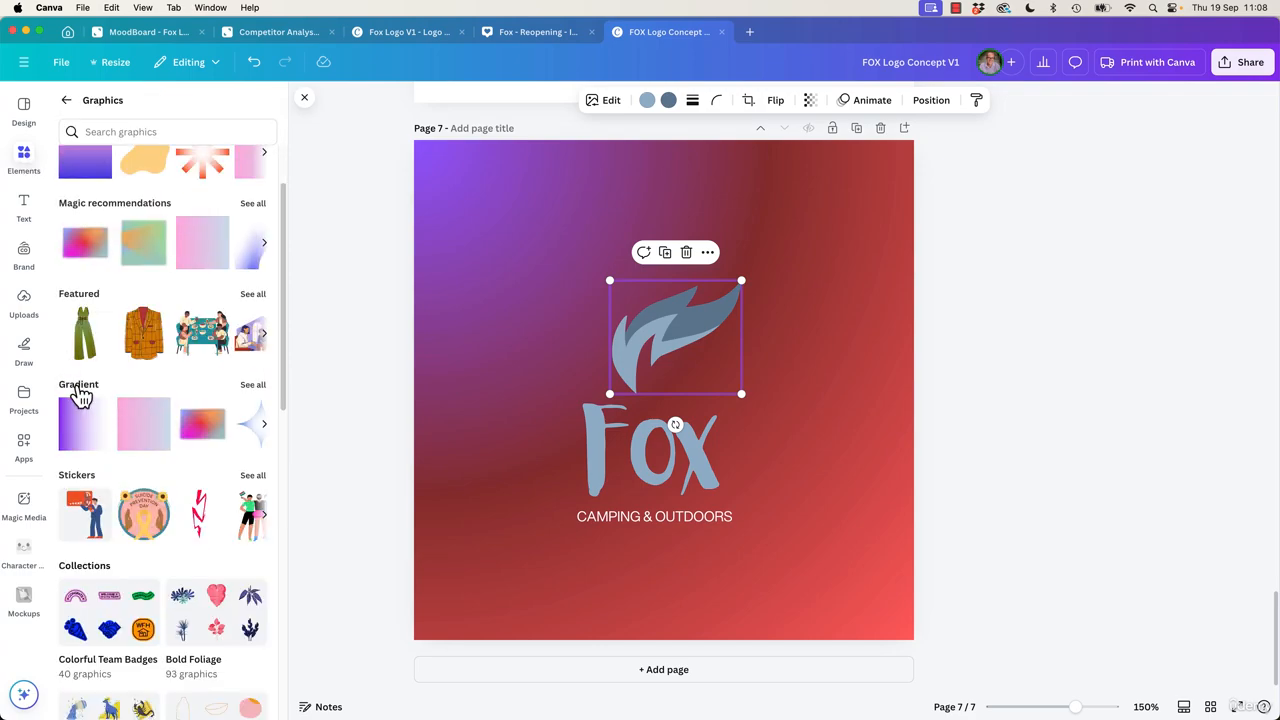
{"action": "left_click", "coordinate": [255, 386]}
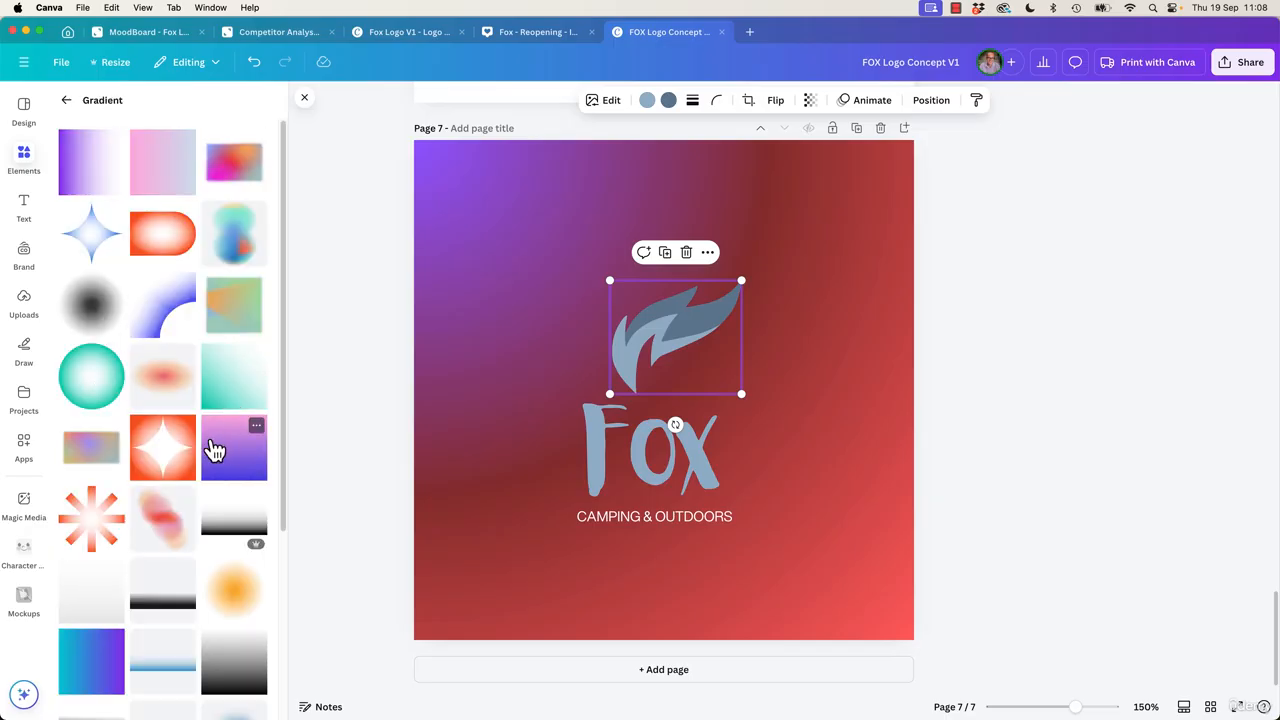
{"action": "scroll", "coordinate": [220, 450], "scroll_direction": "down", "scroll_amount": 5}
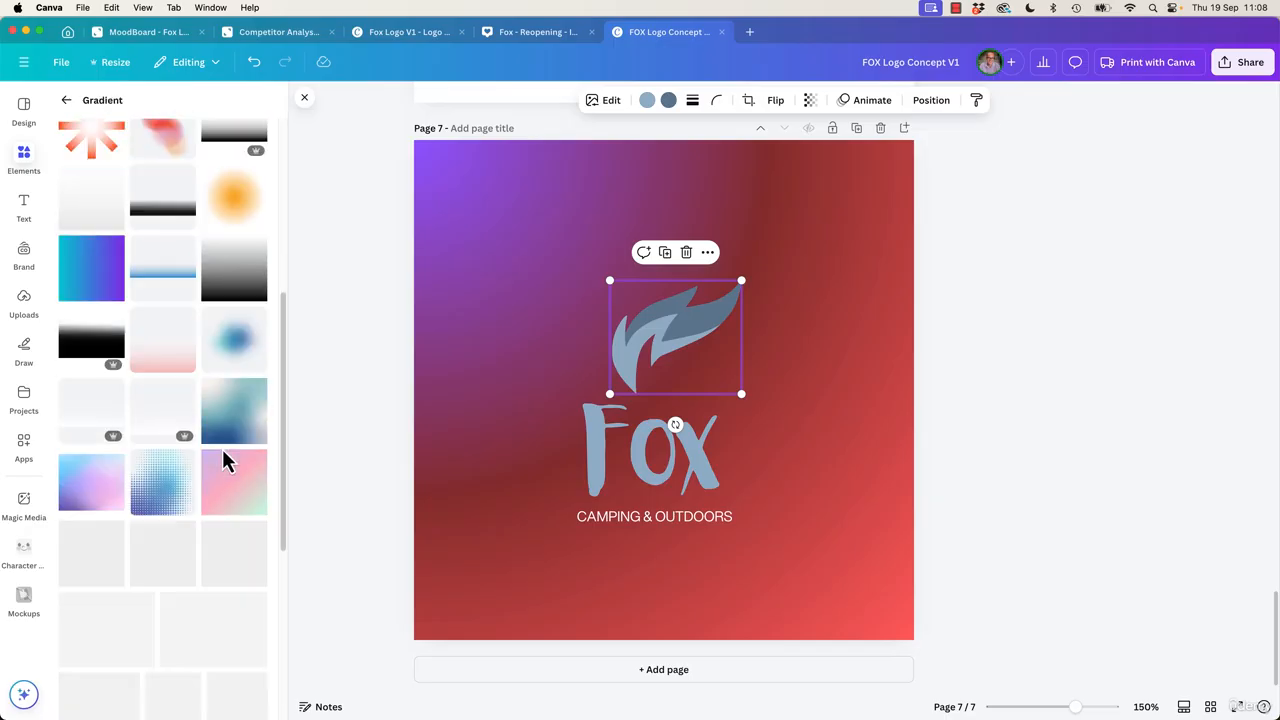
{"action": "scroll", "coordinate": [220, 447], "scroll_direction": "down", "scroll_amount": 2}
{"action": "scroll", "coordinate": [220, 448], "scroll_direction": "up", "scroll_amount": 5}
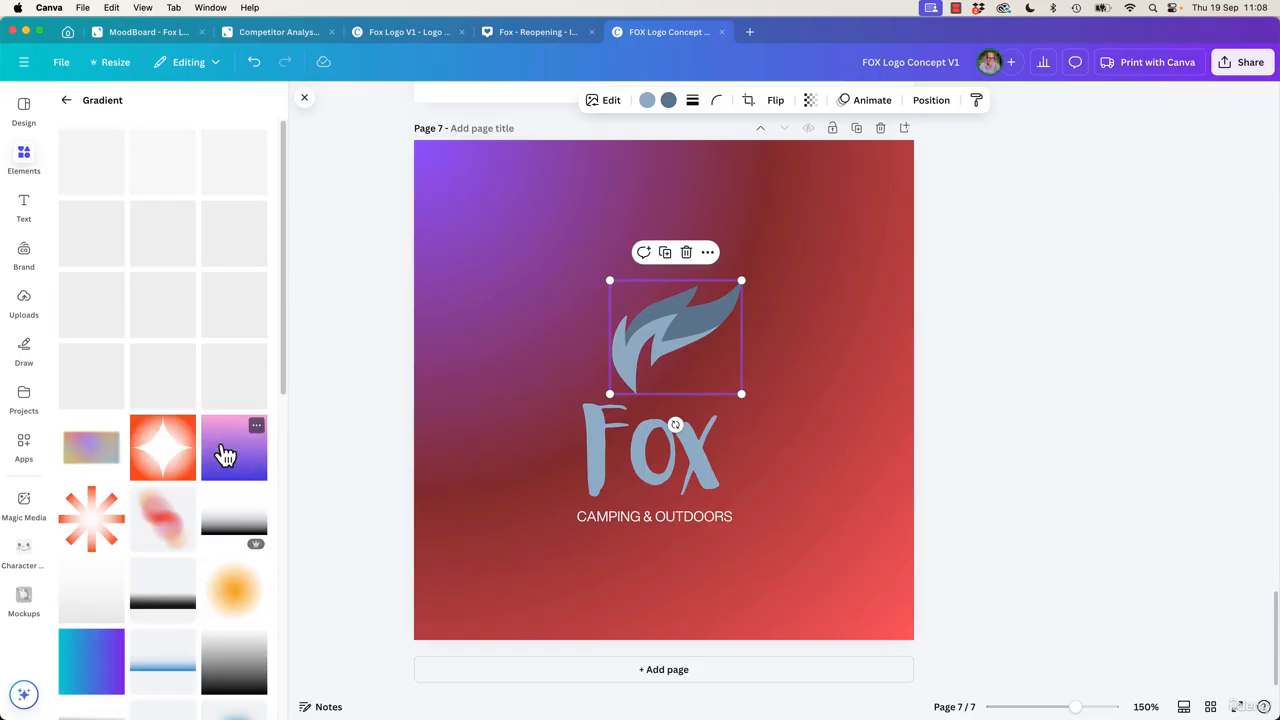
{"action": "scroll", "coordinate": [220, 448], "scroll_direction": "down", "scroll_amount": 5}
{"action": "scroll", "coordinate": [215, 455], "scroll_direction": "up", "scroll_amount": 5}
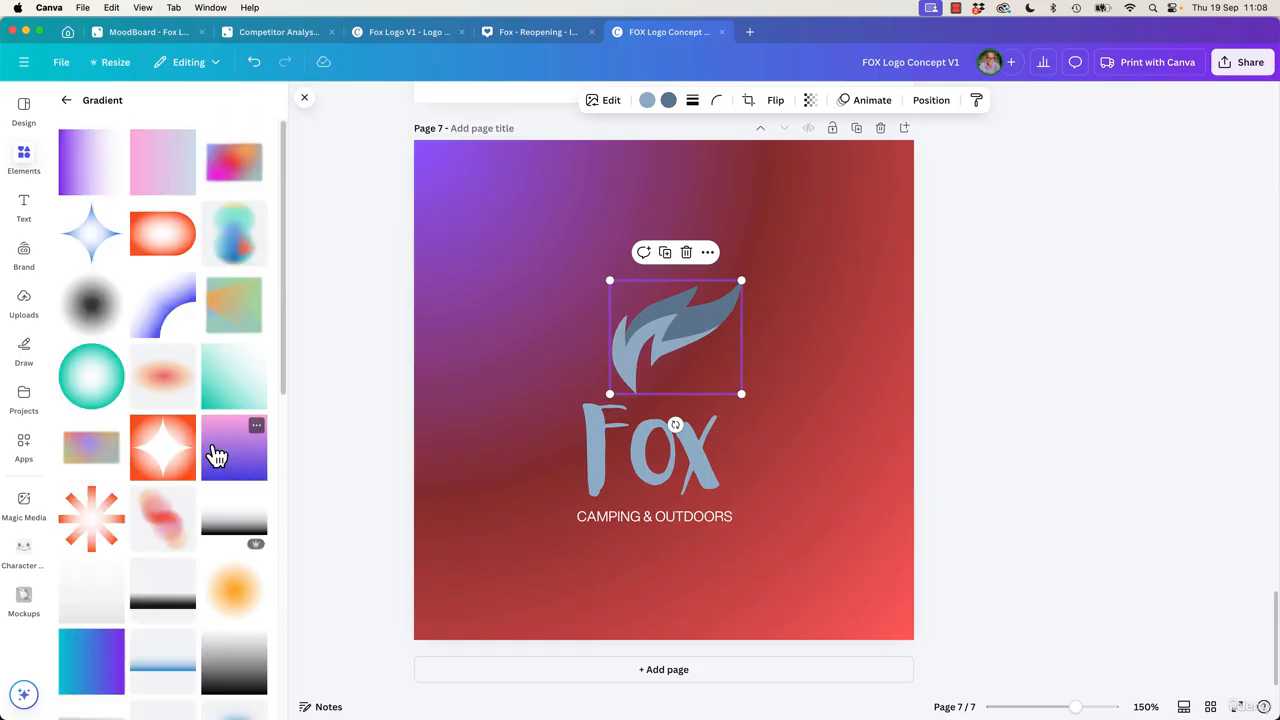
{"action": "left_click", "coordinate": [104, 390]}
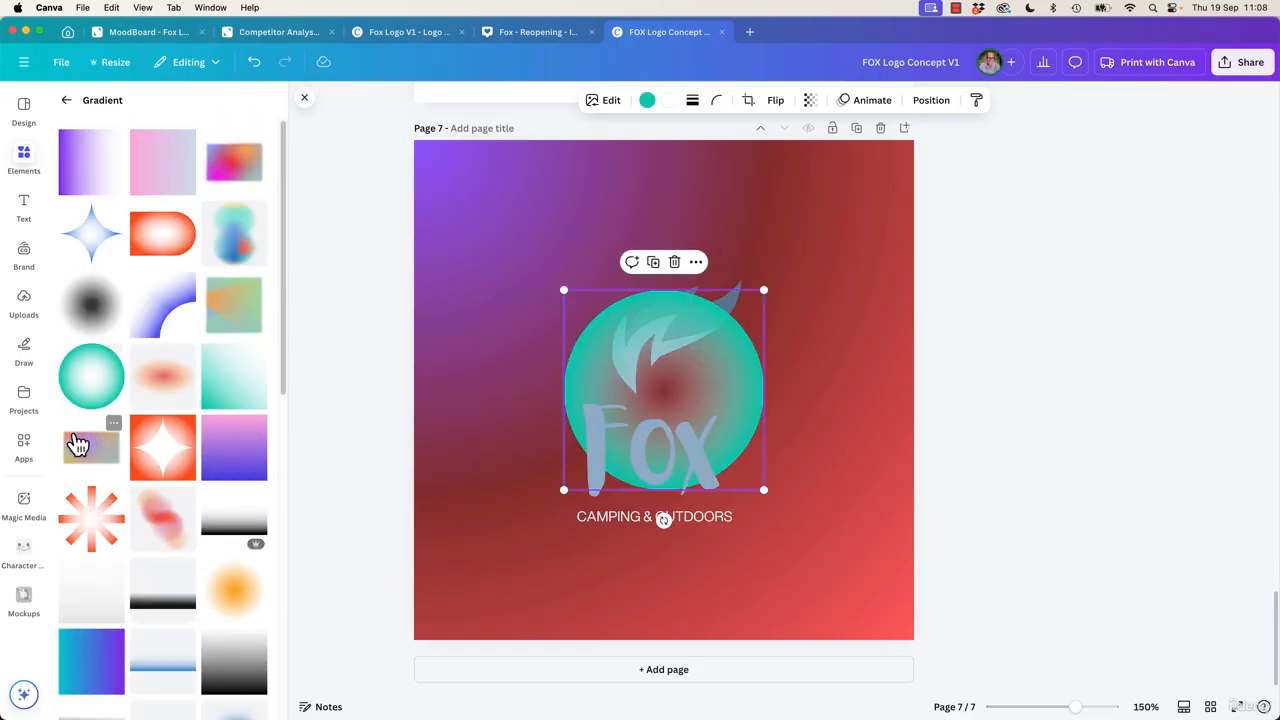
{"action": "left_click_drag", "start_coordinate": [723, 389], "coordinate": [884, 240]}
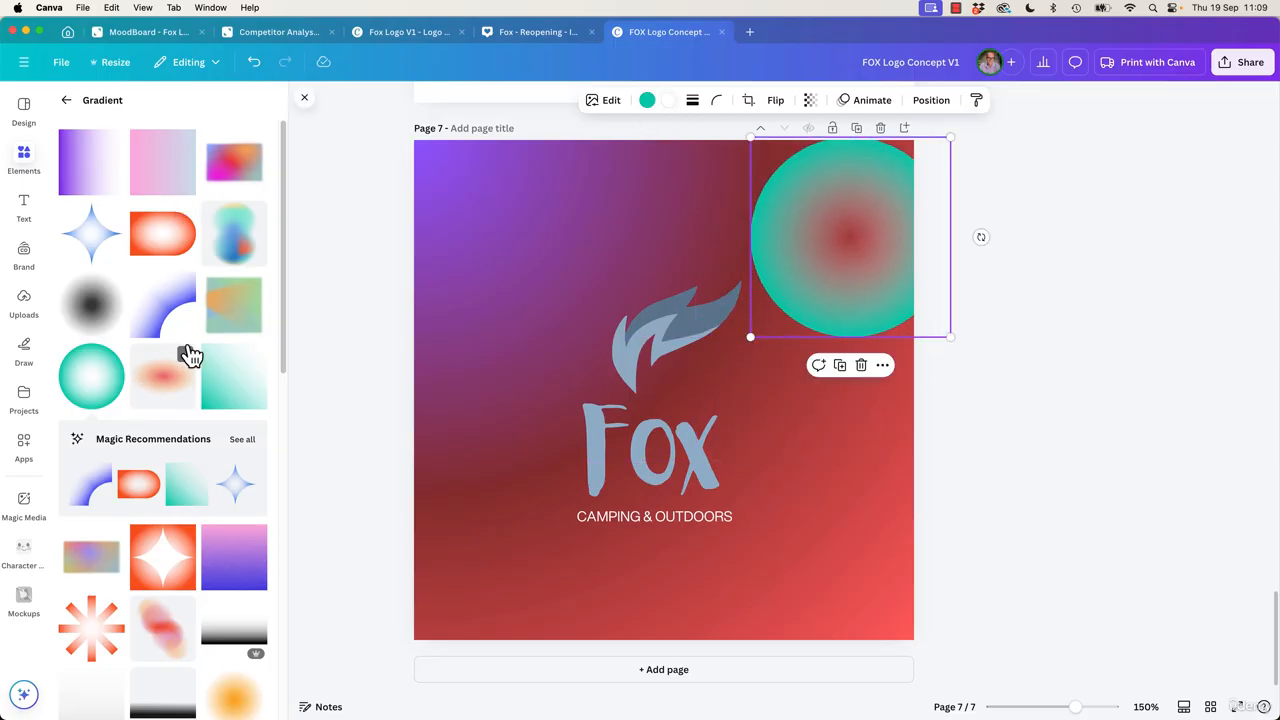
- Add the orange gradient shape with one rounded end at the page's upper left and the orange eight-armed starburst at the lower right
{"action": "left_click", "coordinate": [172, 228]}
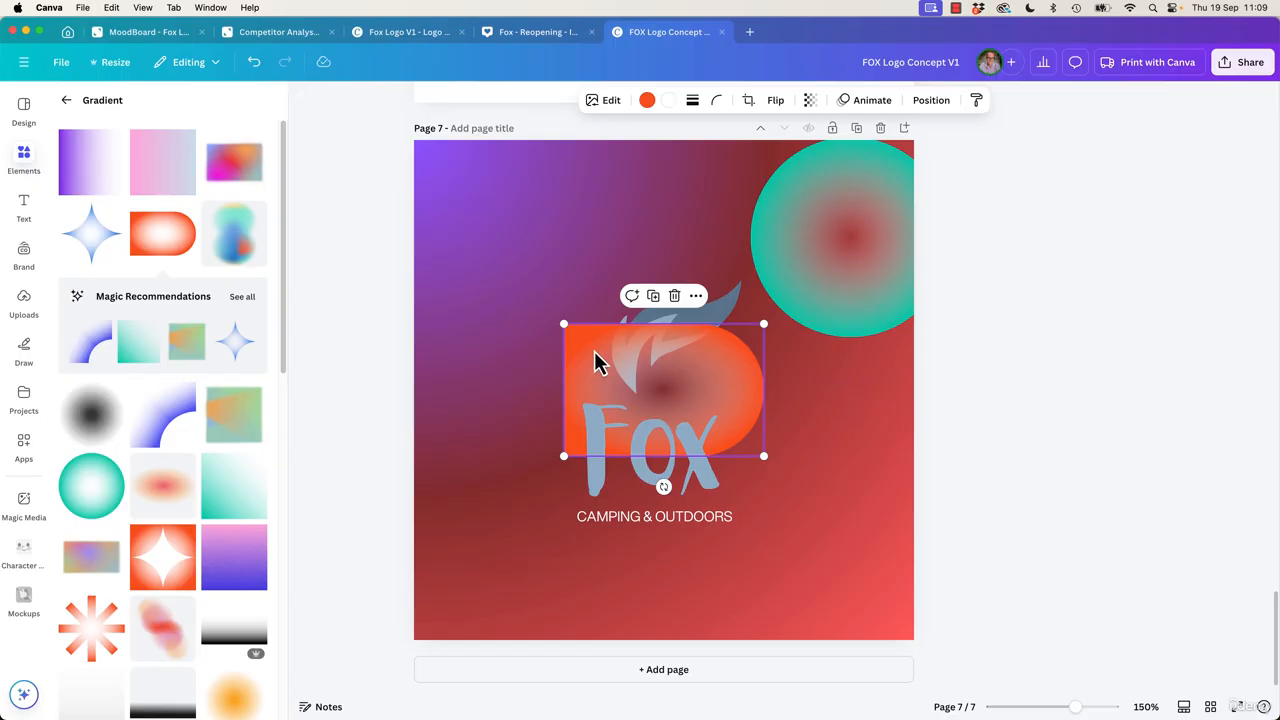
{"action": "left_click_drag", "start_coordinate": [594, 362], "coordinate": [489, 244]}
{"action": "scroll", "coordinate": [209, 480], "scroll_direction": "down", "scroll_amount": 2}
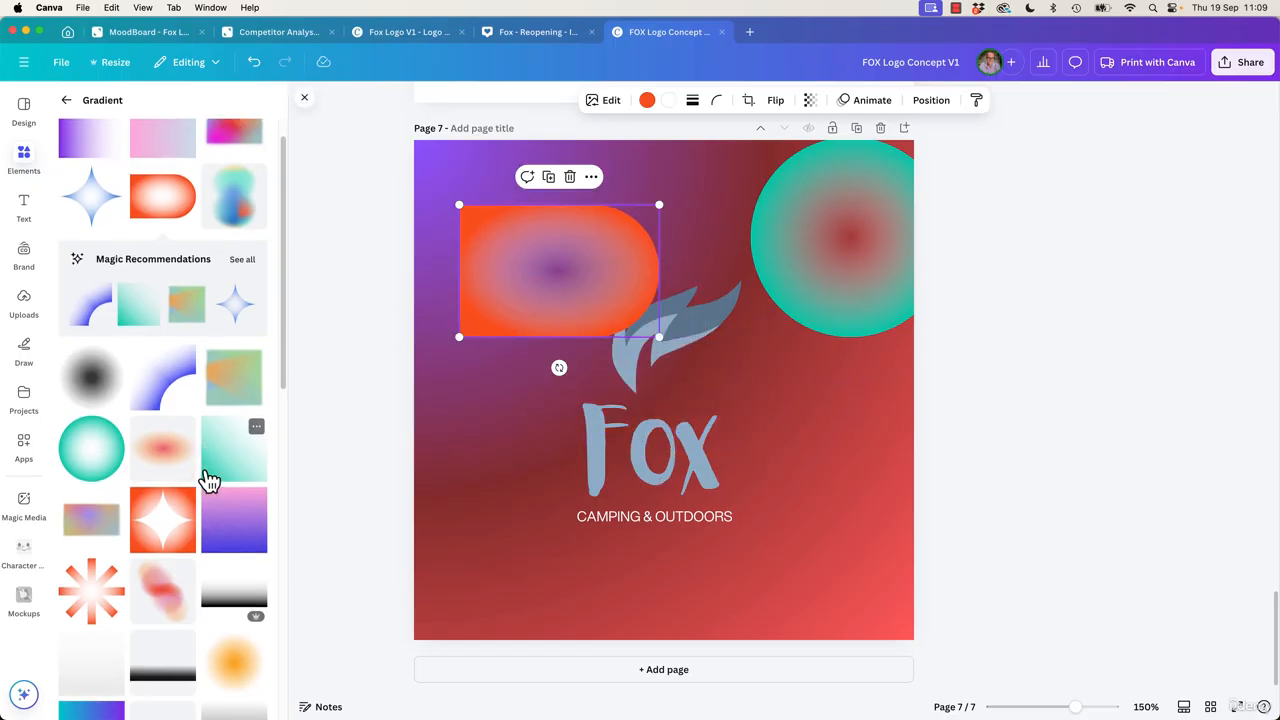
{"action": "left_click", "coordinate": [91, 562]}
{"action": "left_click_drag", "start_coordinate": [748, 384], "coordinate": [834, 486]}
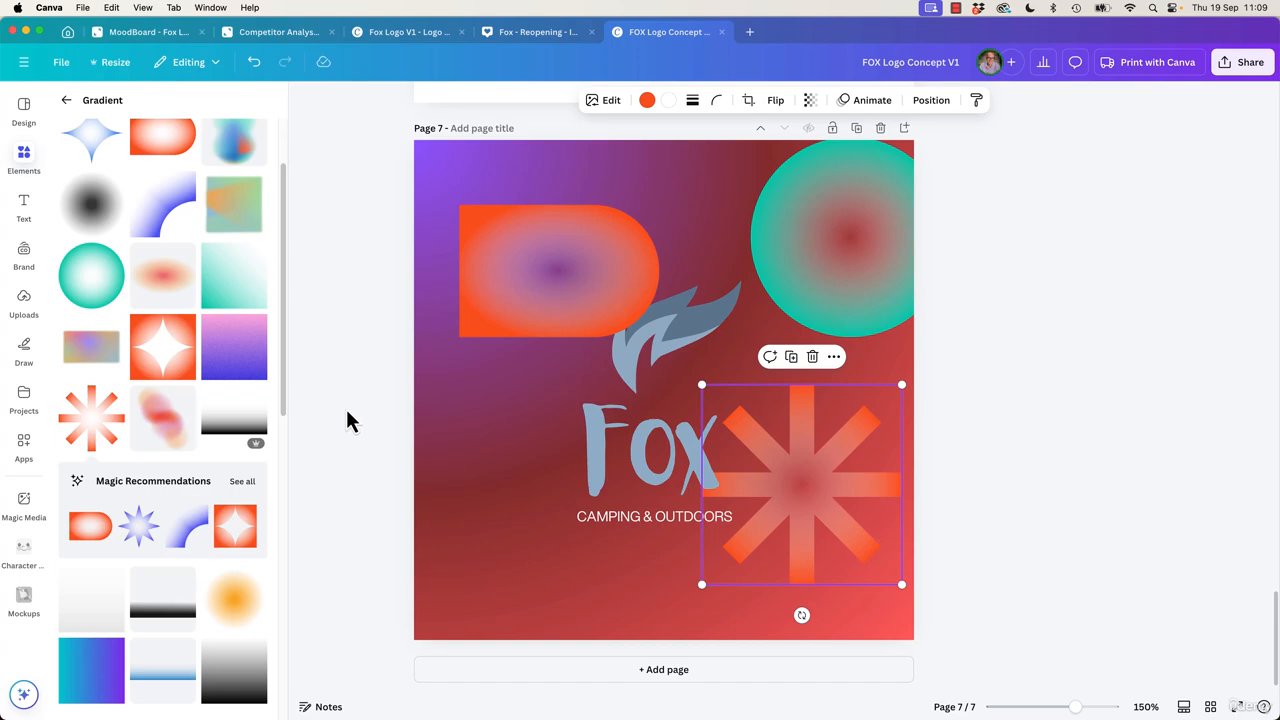
- Add the pink-to-blue gradient square and move it to the left side of the page, below the rounded orange shape
{"action": "left_click", "coordinate": [258, 365]}
{"action": "left_click_drag", "start_coordinate": [697, 366], "coordinate": [578, 403]}
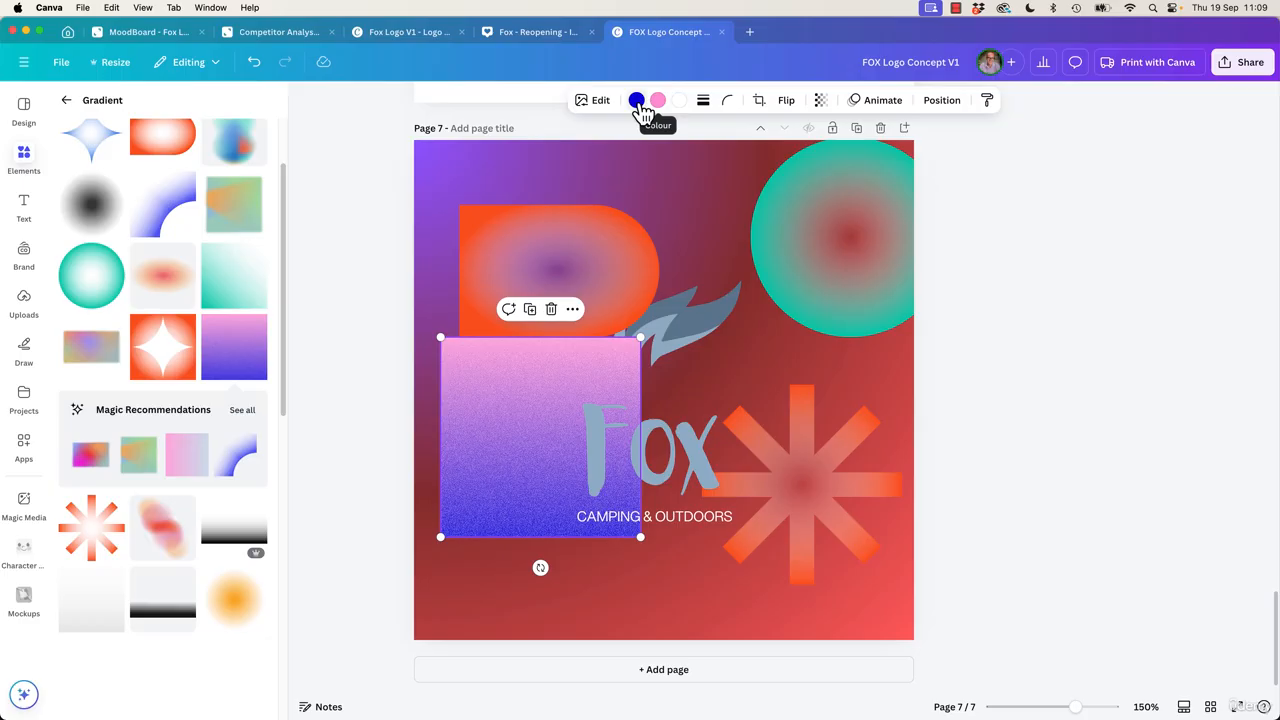
- Change the dark blue of the pink-to-blue gradient square to the grey #a9b3b5 and deselect the square
{"action": "left_click", "coordinate": [636, 100]}
{"action": "left_click", "coordinate": [216, 313]}
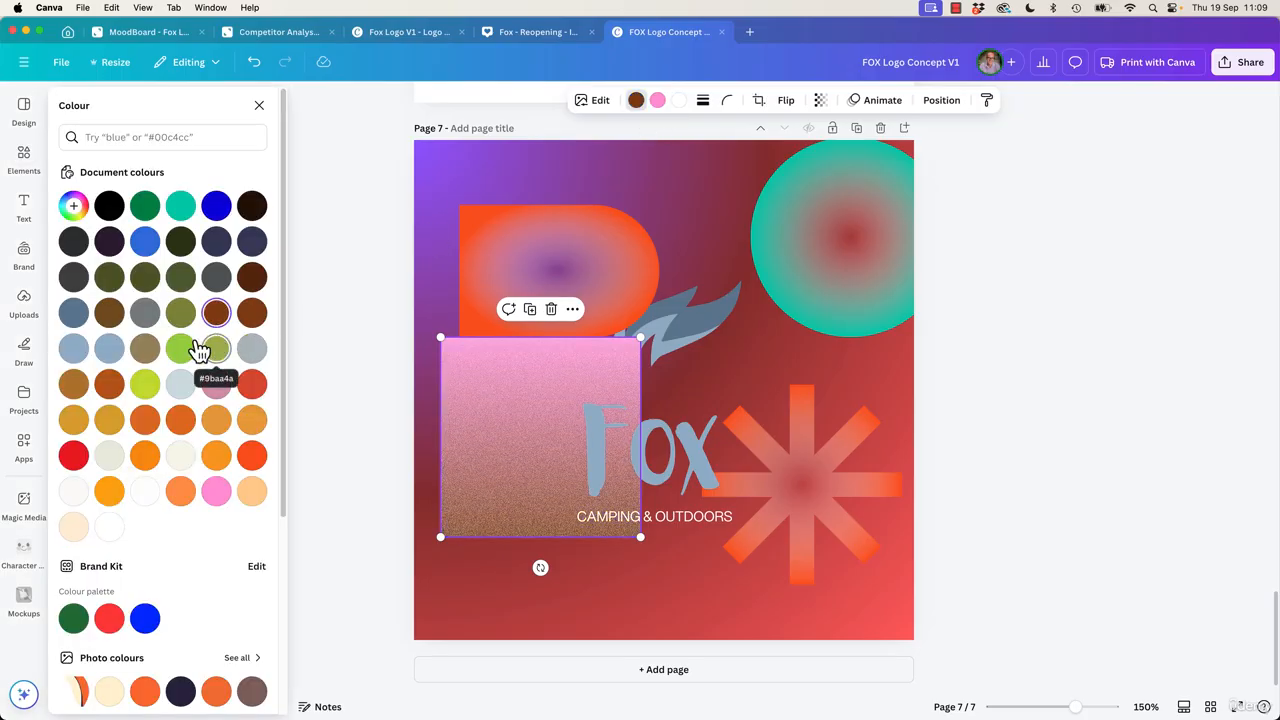
{"action": "left_click", "coordinate": [216, 456]}
{"action": "left_click", "coordinate": [252, 348]}
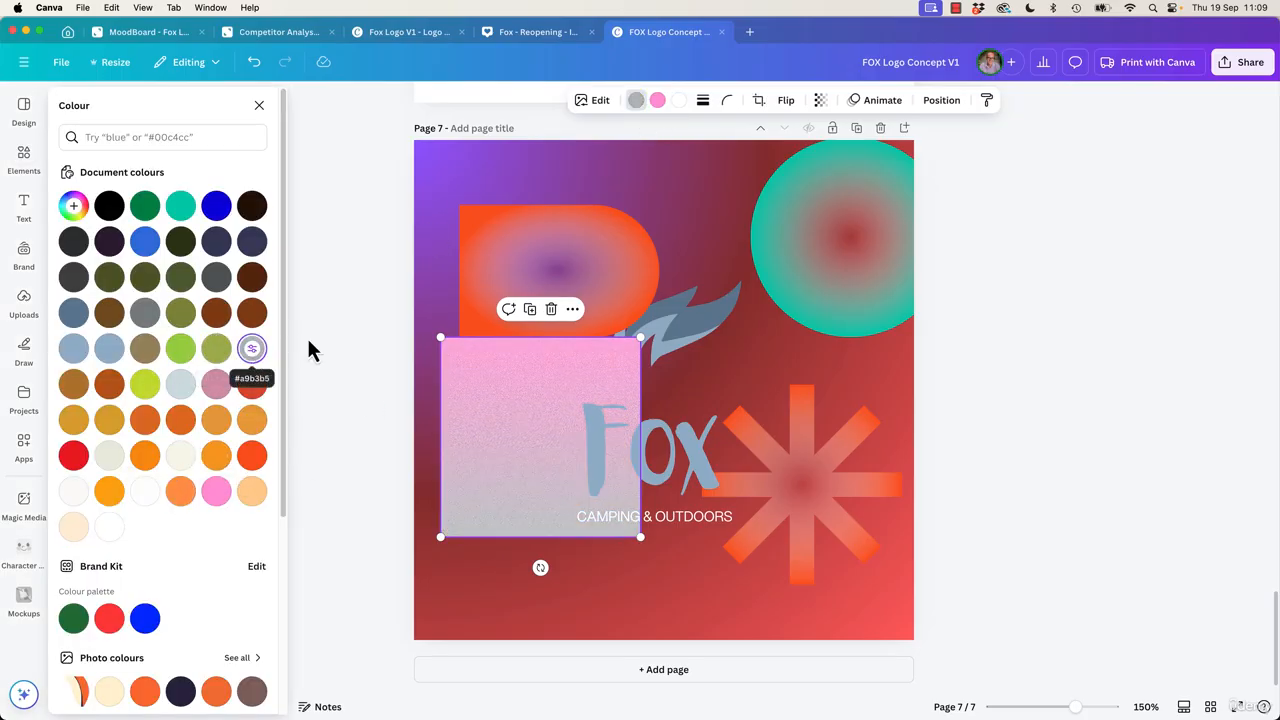
{"action": "left_click", "coordinate": [359, 302]}
{"action": "left_click", "coordinate": [359, 303]}
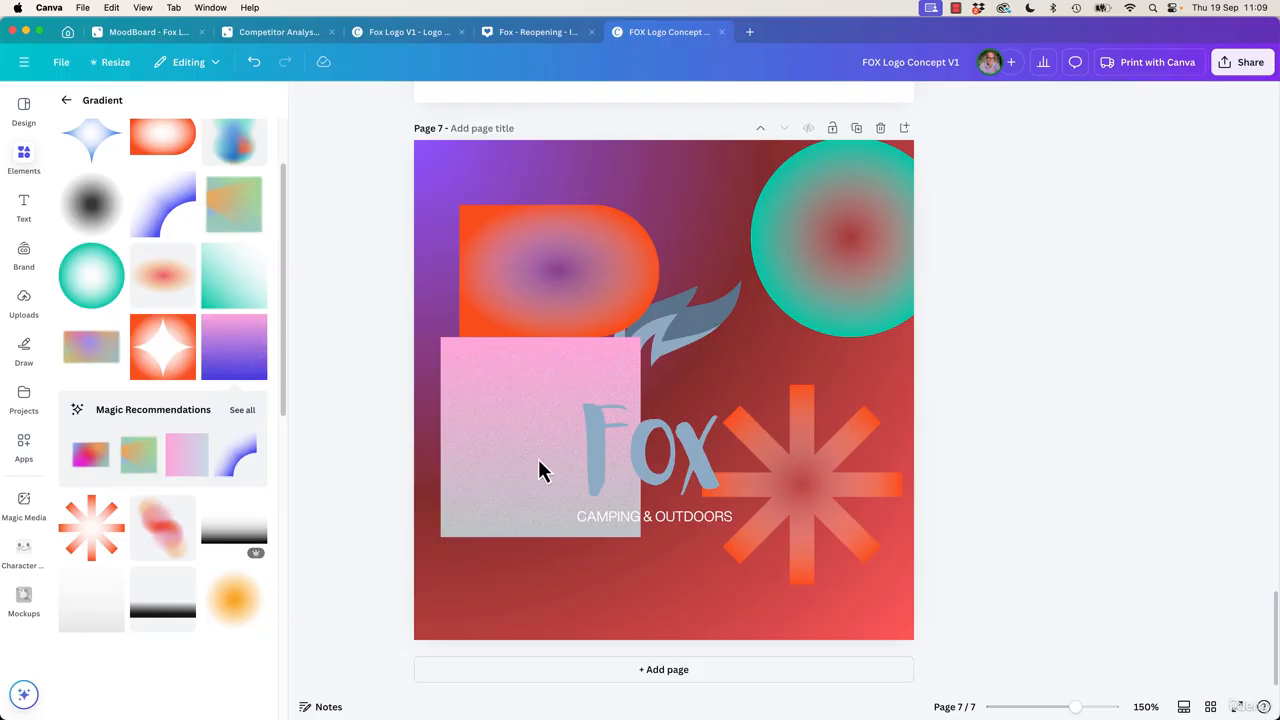
- Examine the colour options offered for the Fox text
{"action": "left_click", "coordinate": [662, 432]}
{"action": "left_click", "coordinate": [693, 100]}
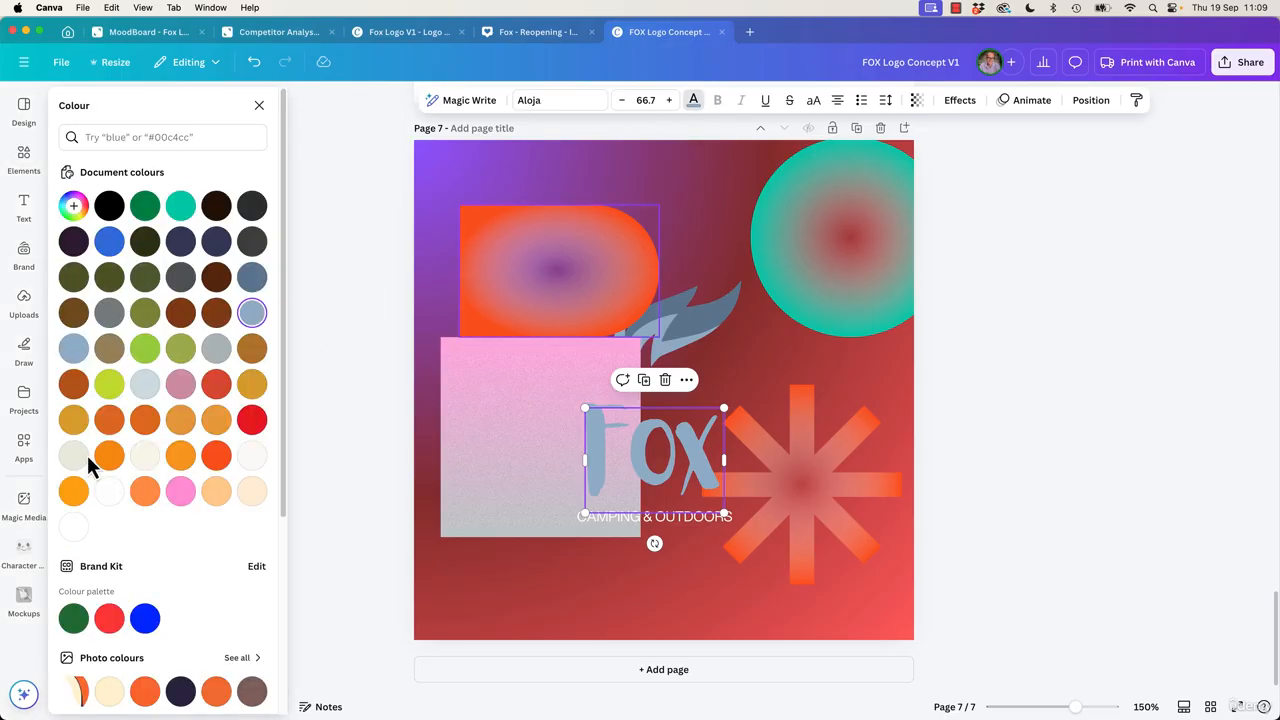
{"action": "scroll", "coordinate": [100, 480], "scroll_direction": "down", "scroll_amount": 5}
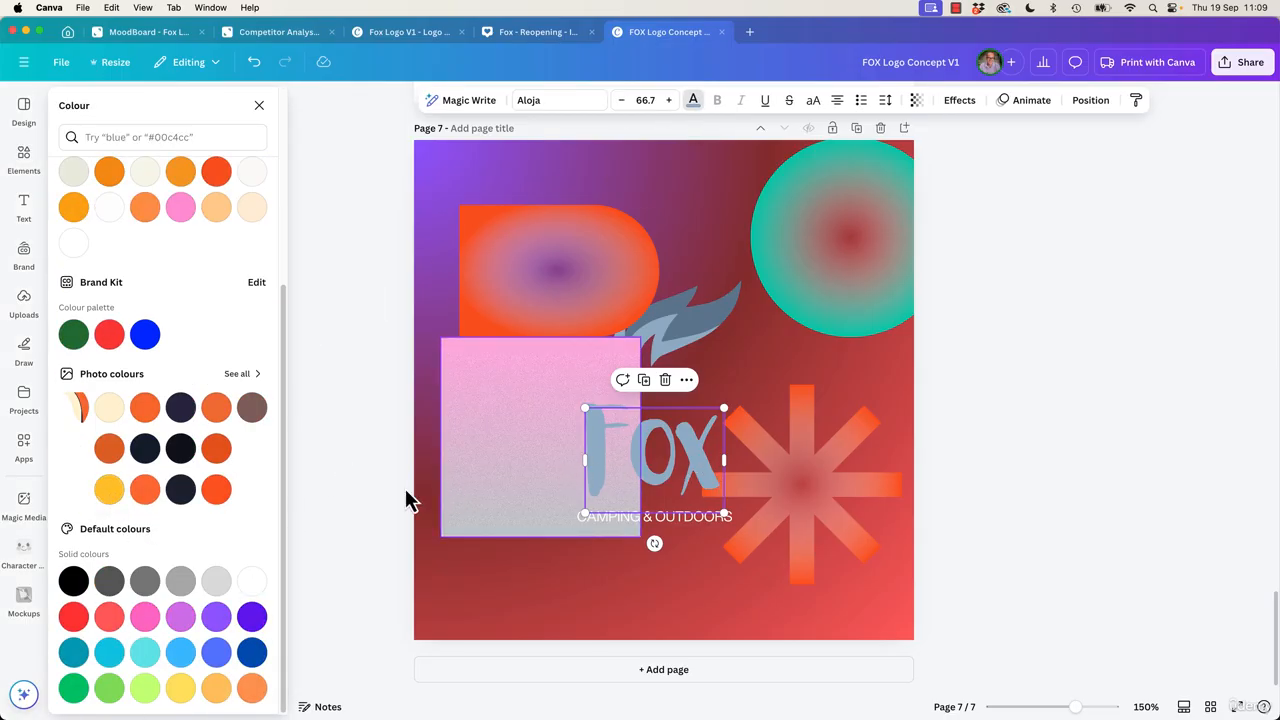
{"action": "left_click", "coordinate": [259, 108]}
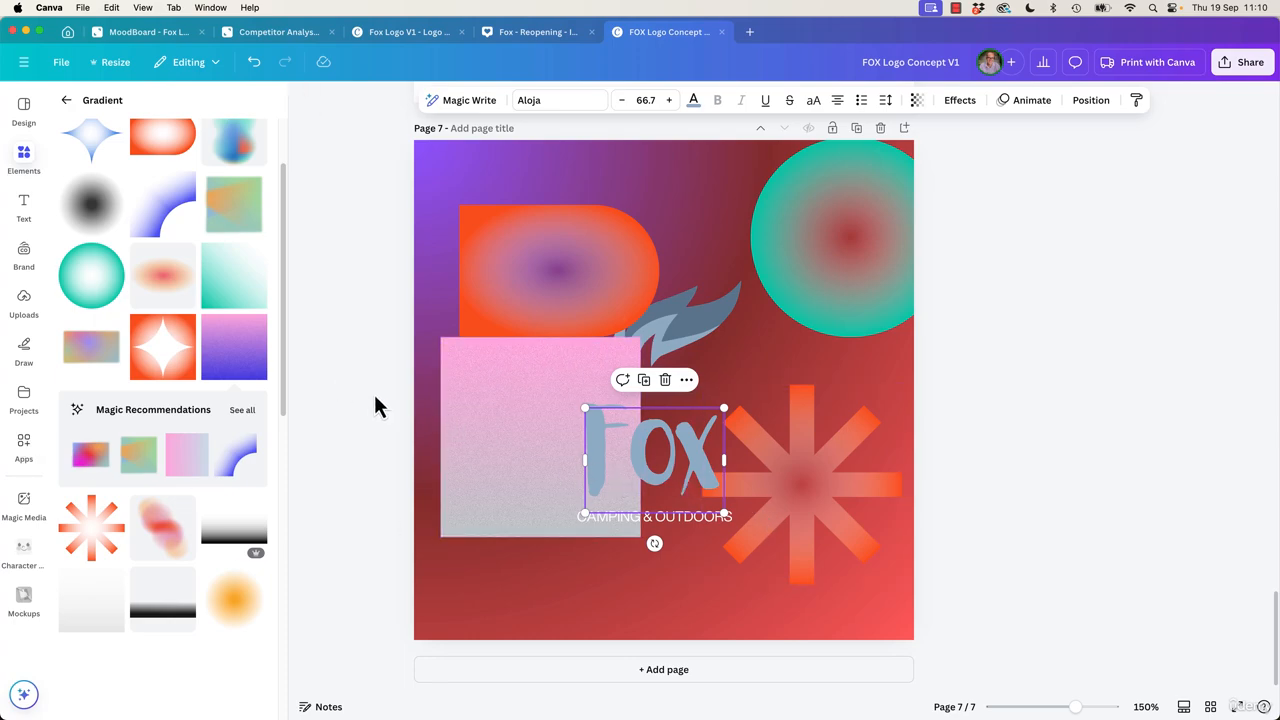
- Move the rounded orange gradient shape slightly up and to the right, clear of the pink-and-grey square
{"action": "left_click", "coordinate": [563, 267]}
{"action": "left_click_drag", "start_coordinate": [533, 320], "coordinate": [549, 270]}
{"action": "left_click", "coordinate": [390, 293]}
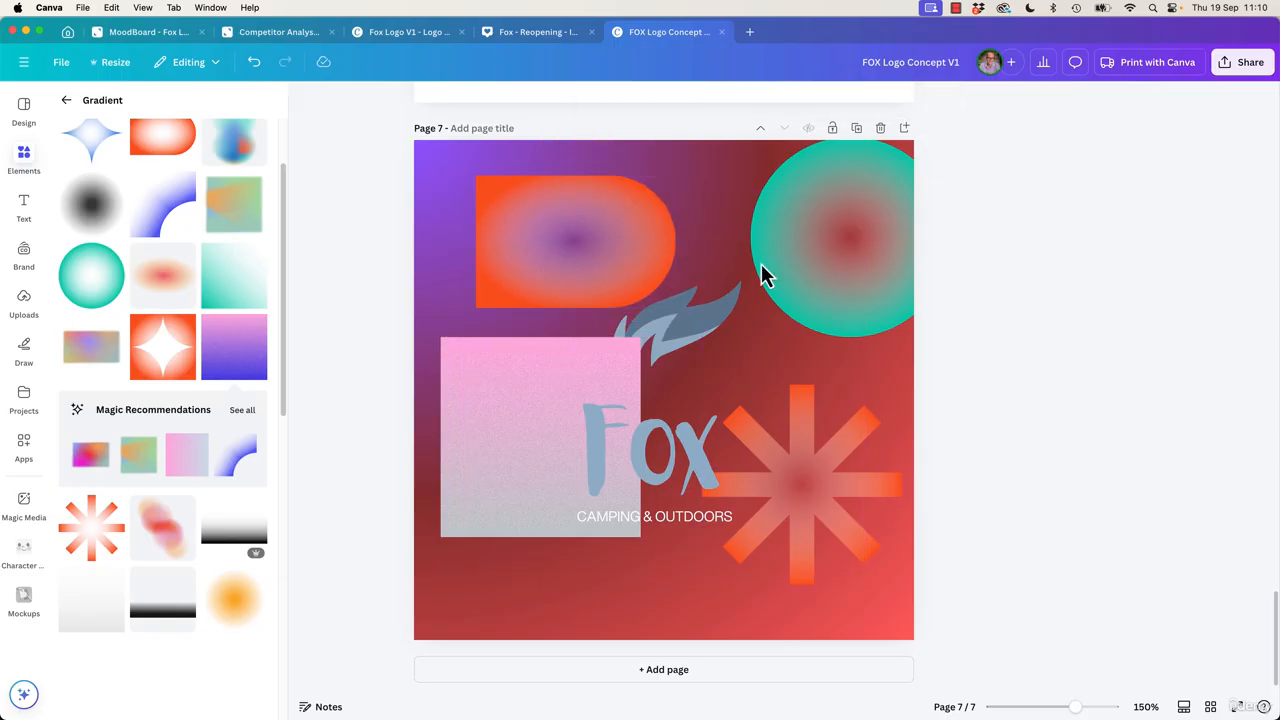
{"action": "left_click", "coordinate": [877, 380]}
{"action": "left_click", "coordinate": [713, 335]}
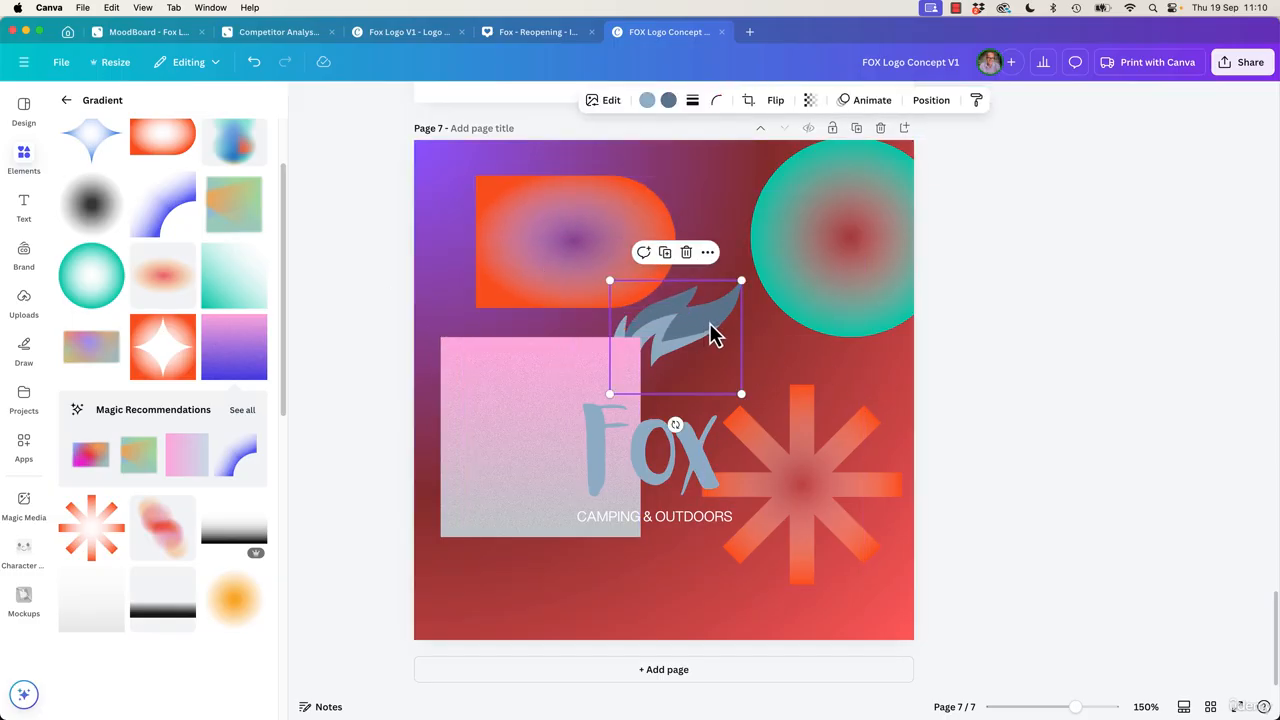
{"action": "left_click", "coordinate": [363, 351]}
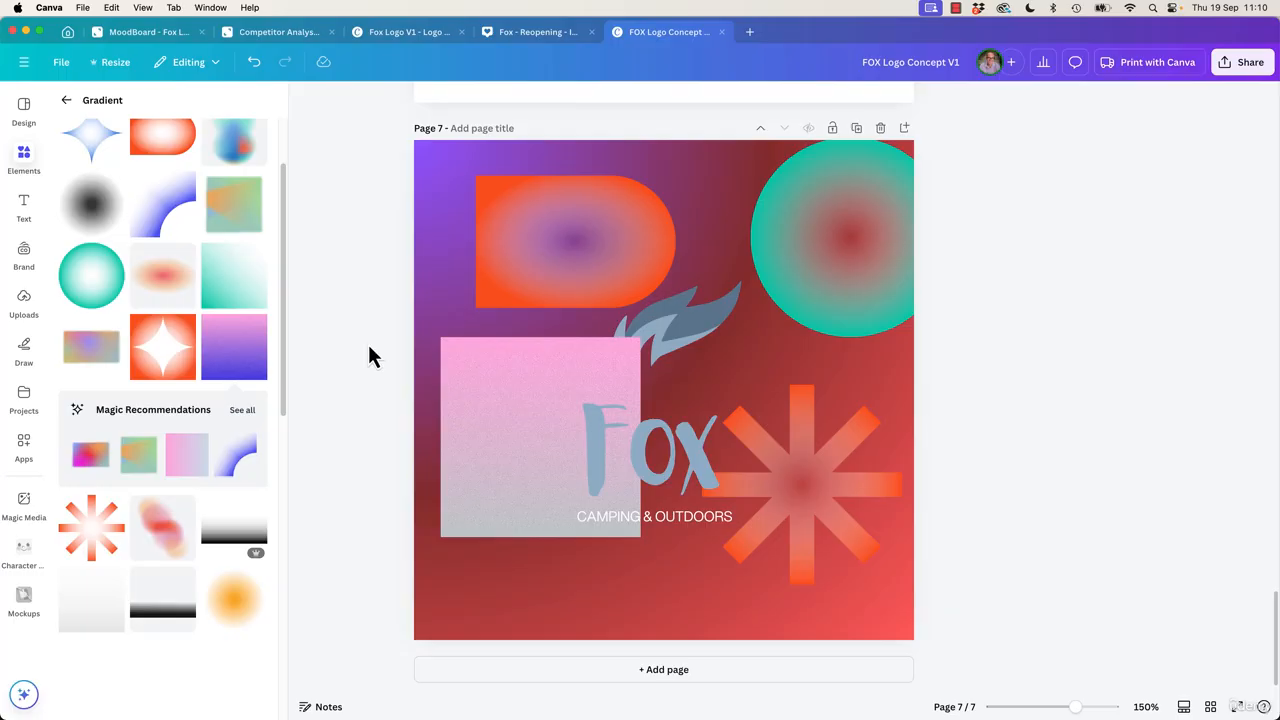
- Add a square shape to the page and fill it with the default dark-blue-to-purple gradient
{"action": "key", "text": "r"}
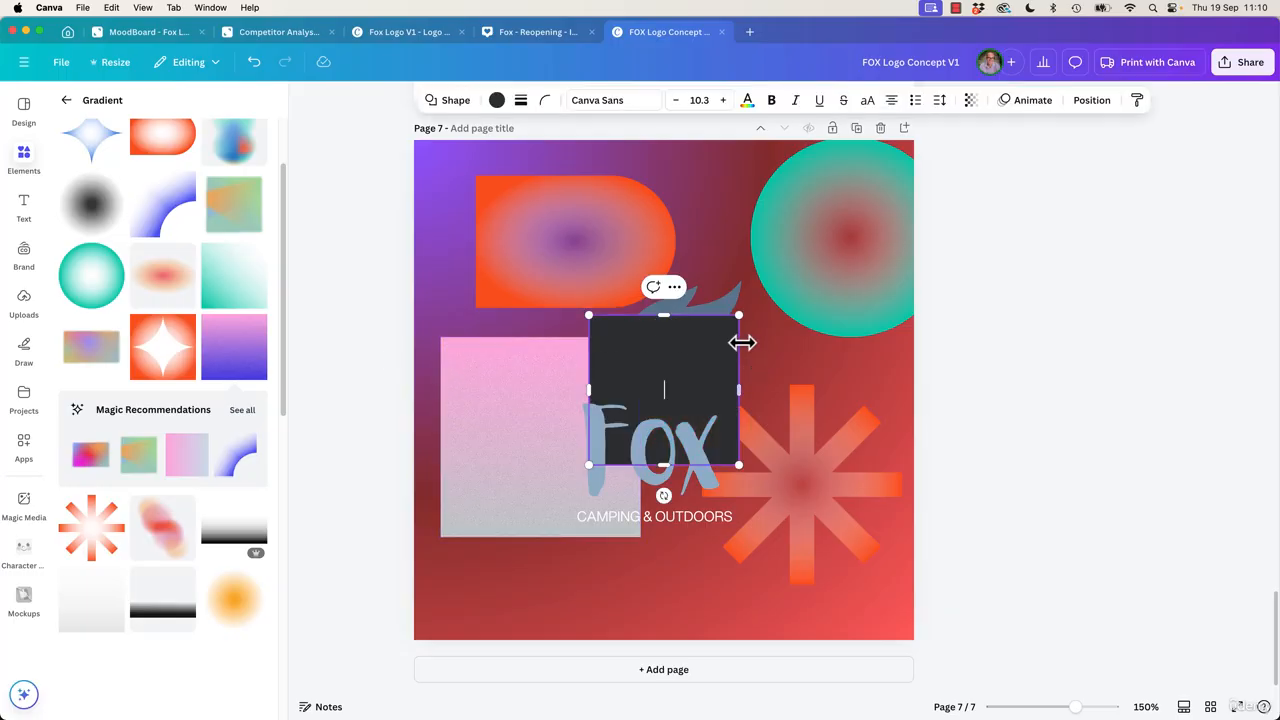
{"action": "left_click", "coordinate": [497, 100]}
{"action": "scroll", "coordinate": [194, 429], "scroll_direction": "down", "scroll_amount": 5}
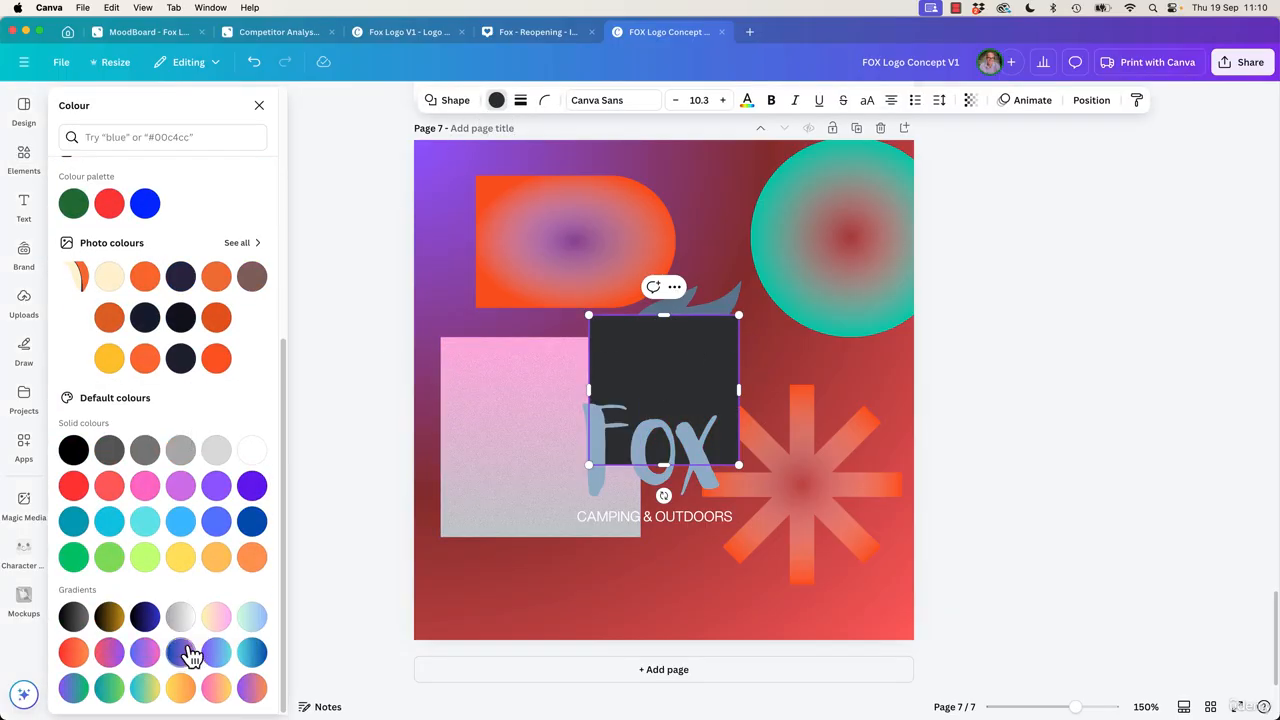
{"action": "left_click", "coordinate": [186, 652]}
{"action": "key", "text": "Escape"}
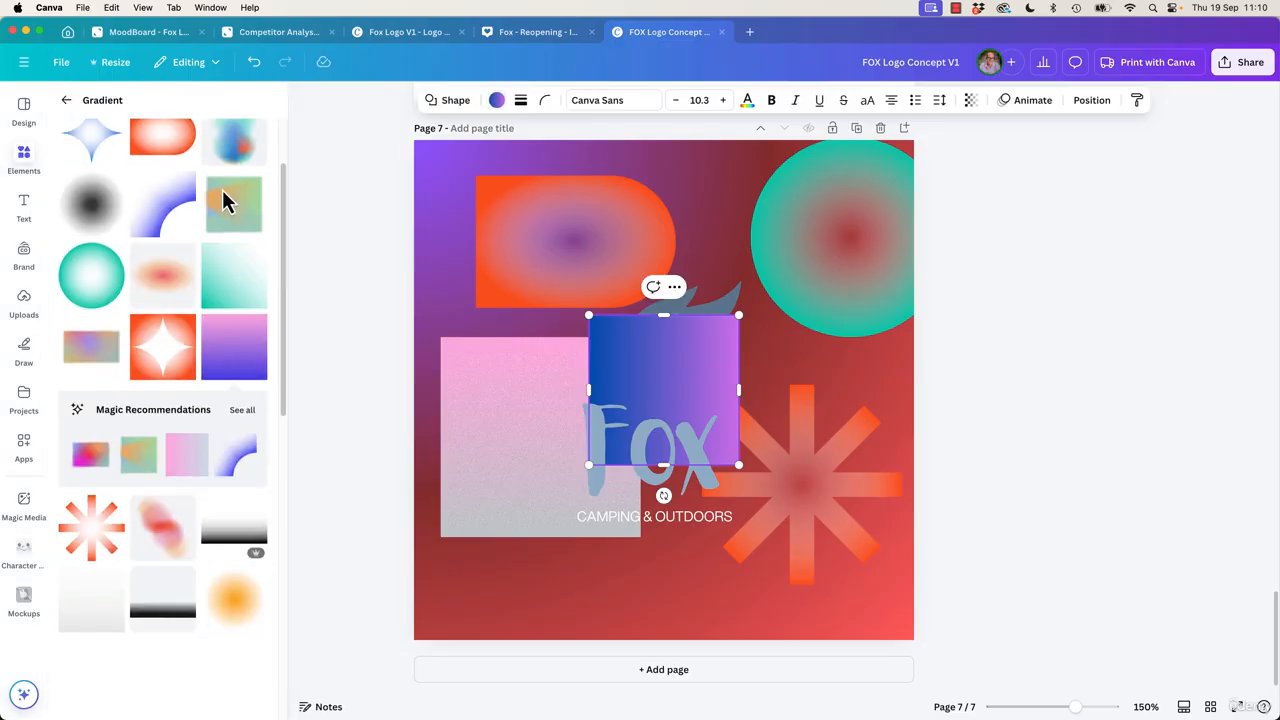
- Browse the full Shapes collection, add the many-pointed round badge and move it to the right side of the page
{"action": "left_click", "coordinate": [72, 103]}
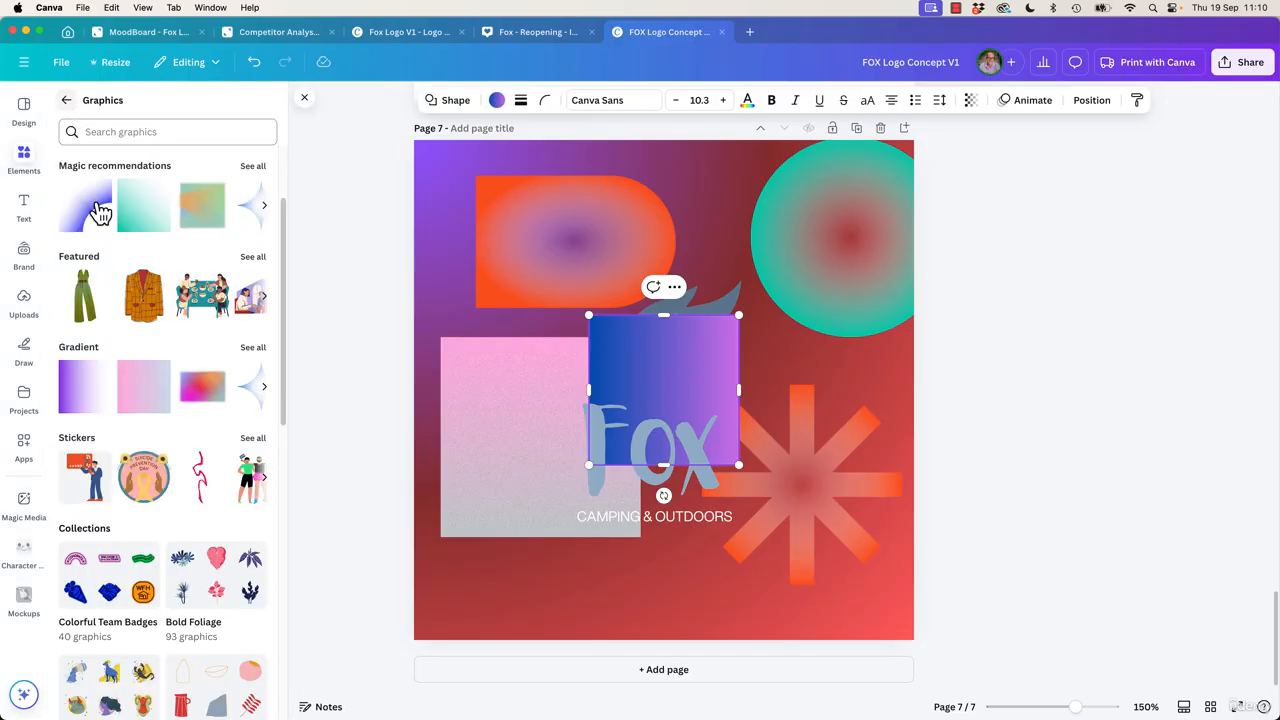
{"action": "left_click", "coordinate": [67, 100]}
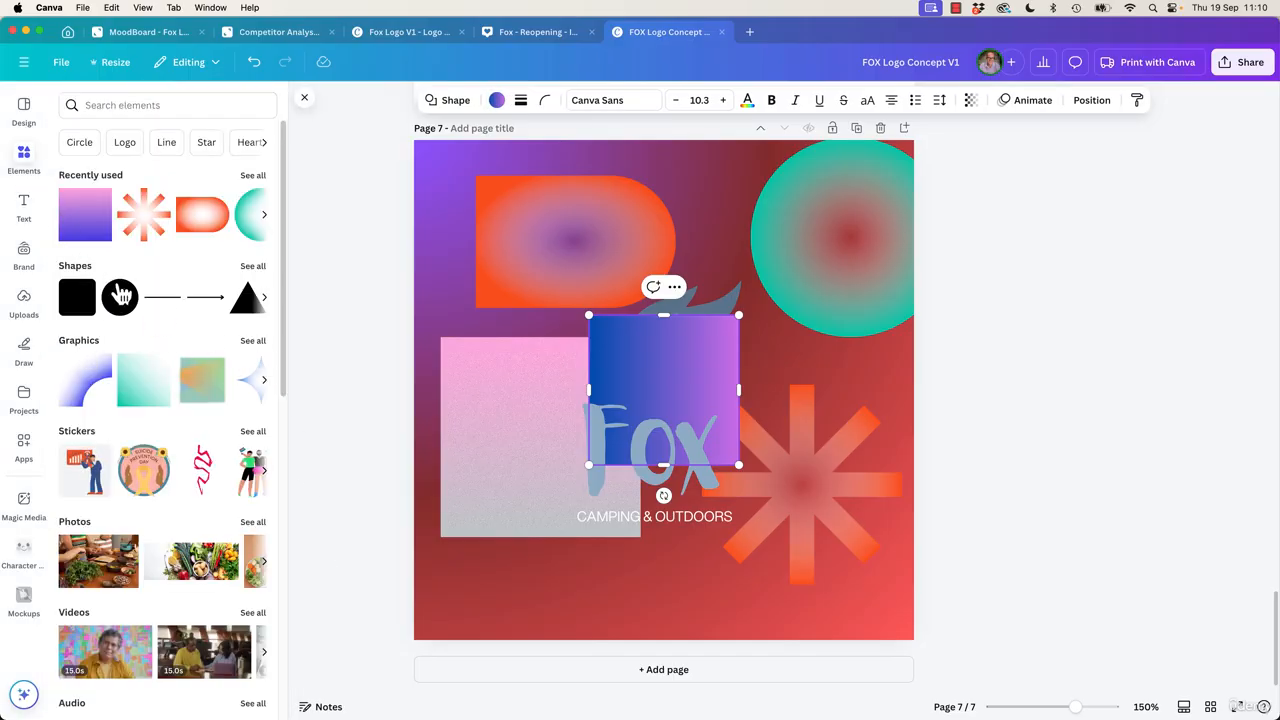
{"action": "left_click", "coordinate": [253, 266]}
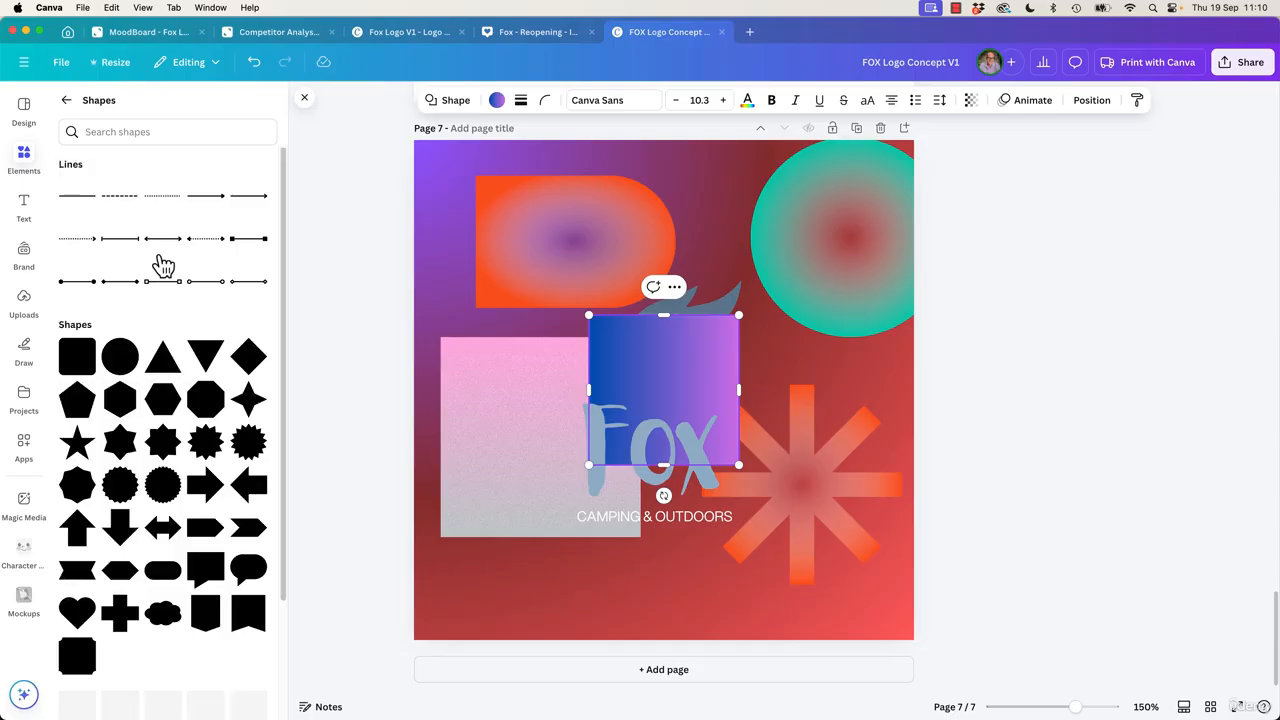
{"action": "left_click", "coordinate": [125, 486]}
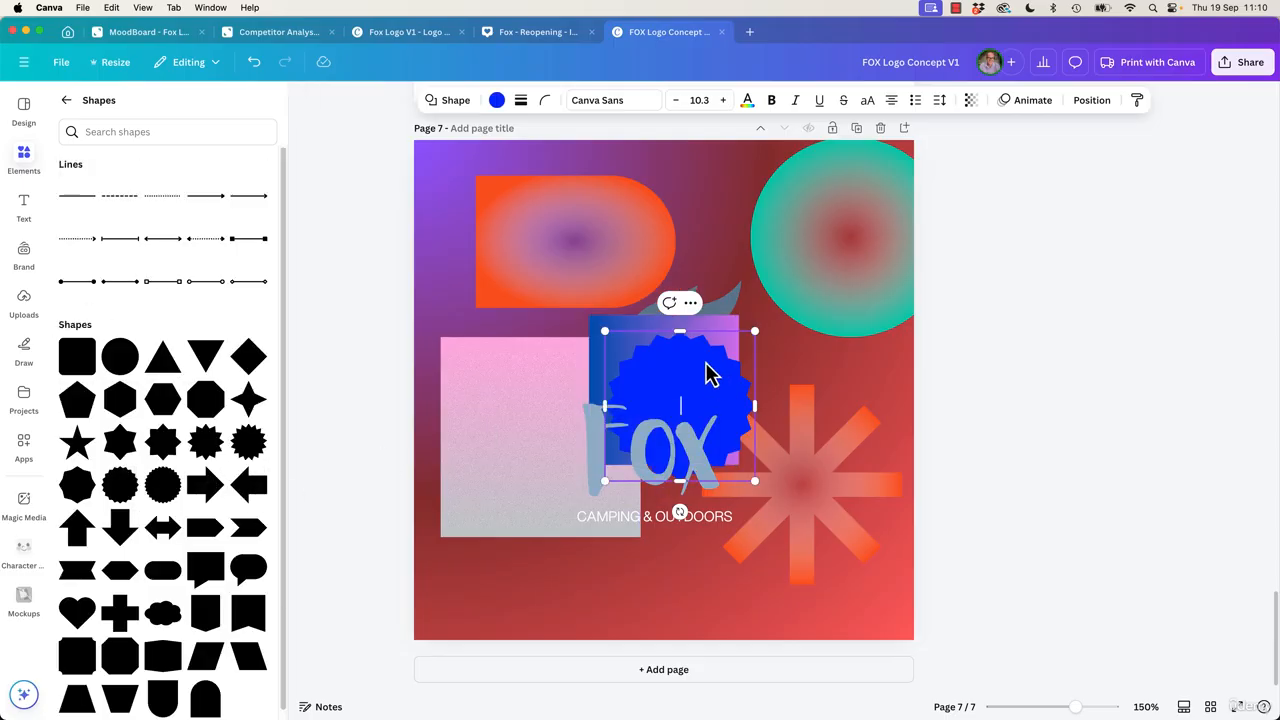
{"action": "left_click_drag", "start_coordinate": [706, 371], "coordinate": [866, 350]}
- Fill the badge shape with the default purple-to-turquoise gradient
{"action": "left_click", "coordinate": [500, 104]}
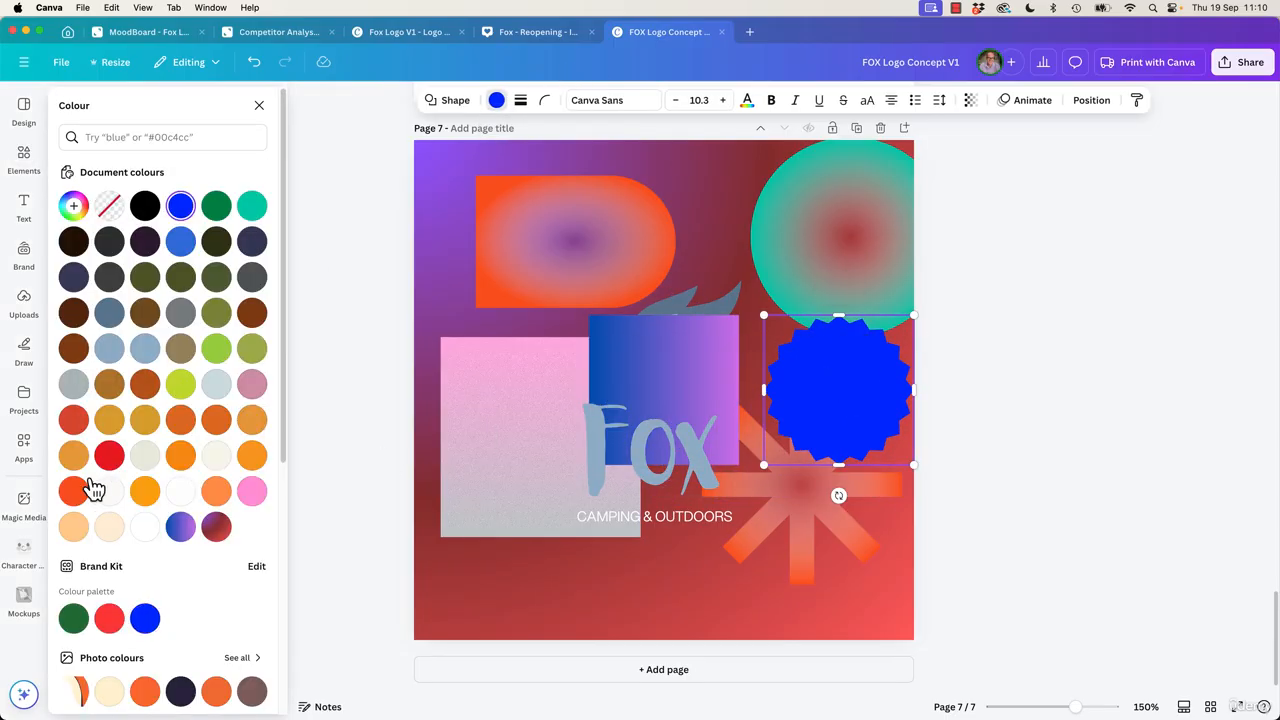
{"action": "scroll", "coordinate": [120, 488], "scroll_direction": "down", "scroll_amount": 5}
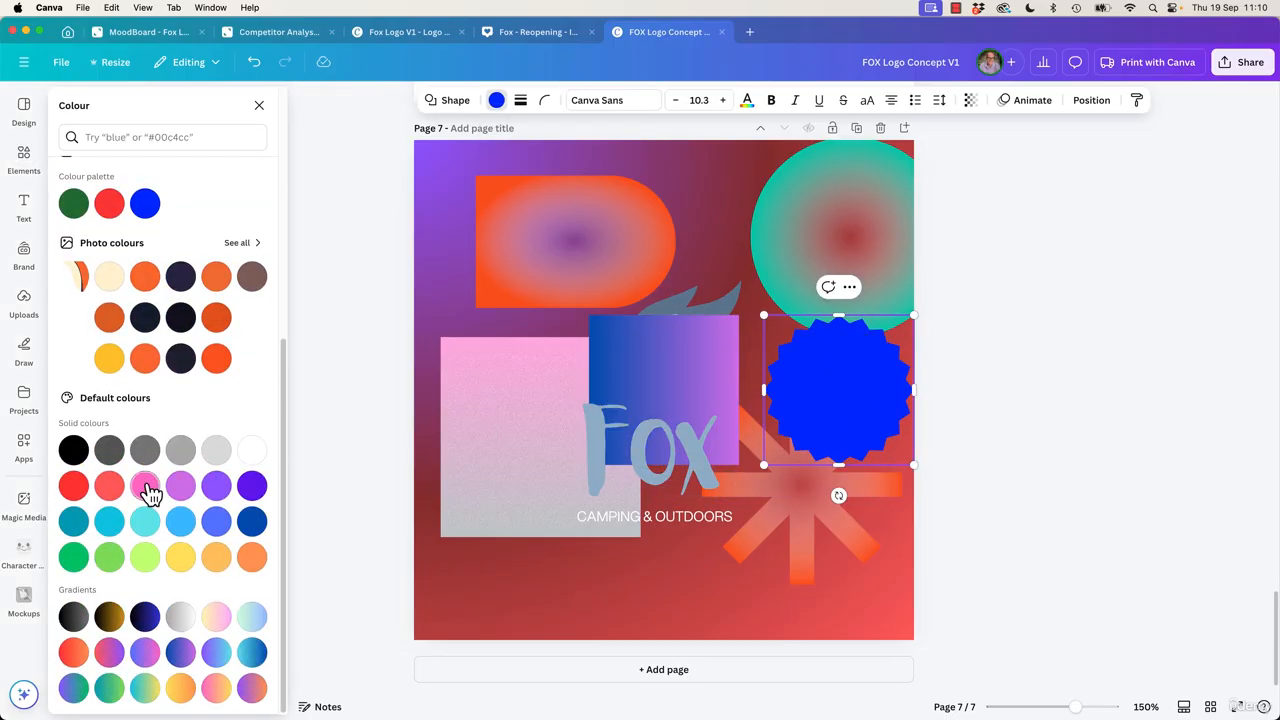
{"action": "left_click", "coordinate": [216, 652]}
{"action": "scroll", "coordinate": [157, 410], "scroll_direction": "up", "scroll_amount": 5}
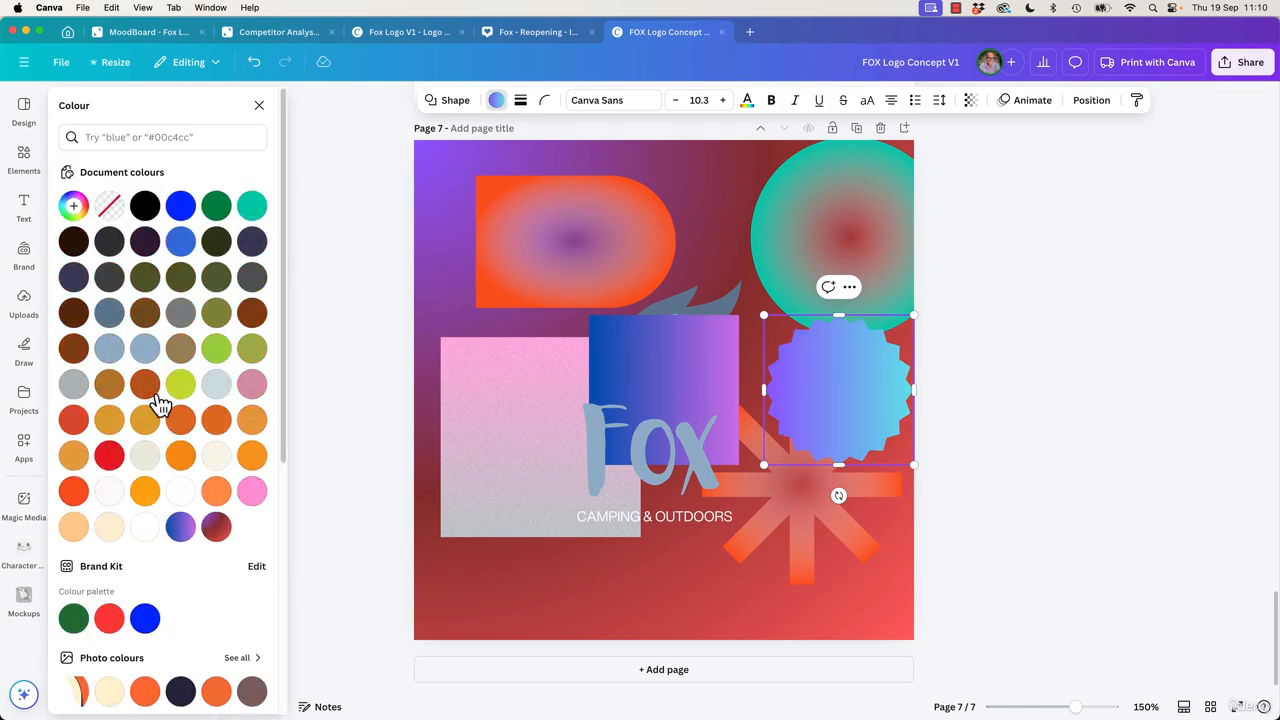
- Set the badge's gradient style to radial and reorder its colours so that turquoise comes before purple
{"action": "left_click", "coordinate": [73, 205]}
{"action": "left_click", "coordinate": [128, 364]}
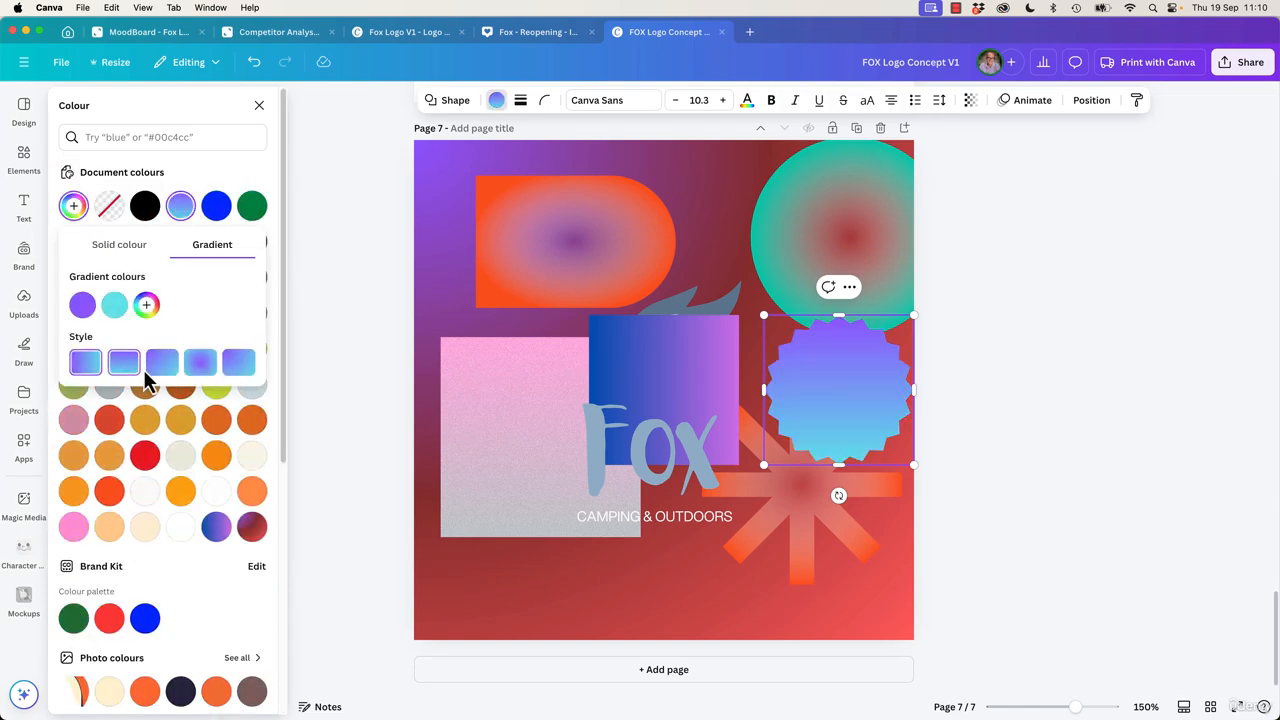
{"action": "left_click", "coordinate": [163, 364]}
{"action": "left_click", "coordinate": [199, 362]}
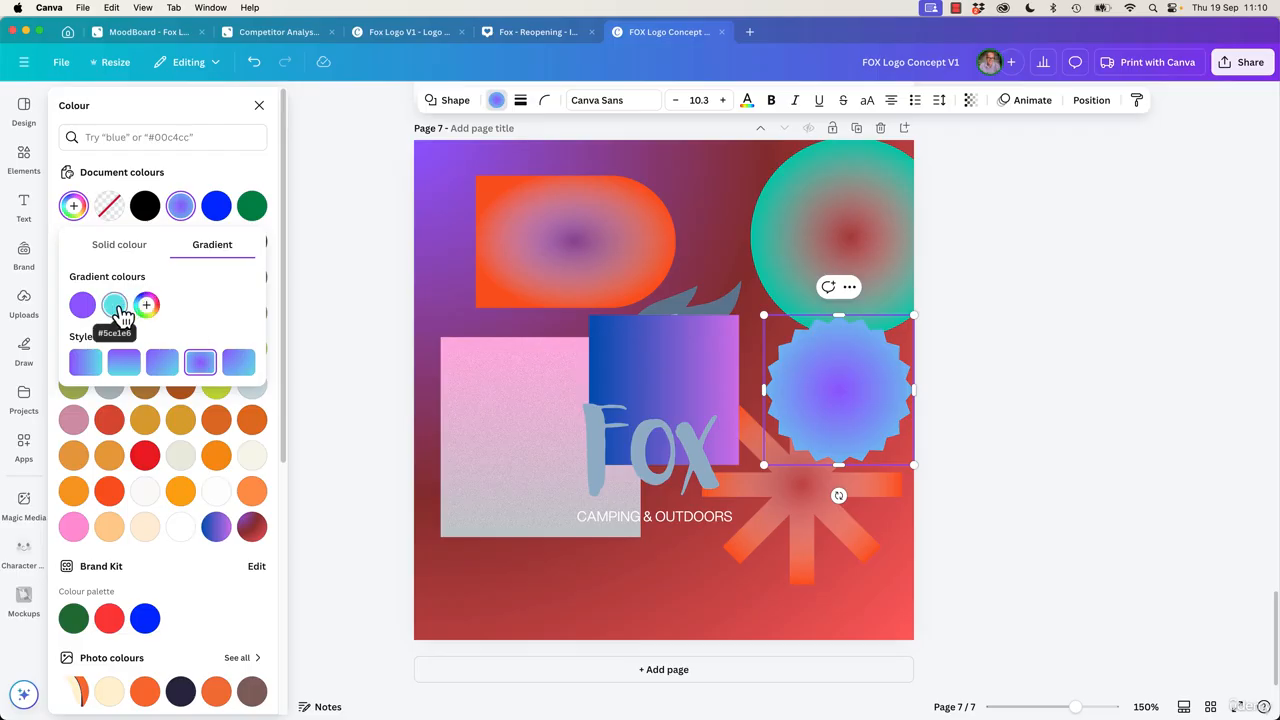
{"action": "left_click_drag", "start_coordinate": [116, 306], "coordinate": [80, 306]}
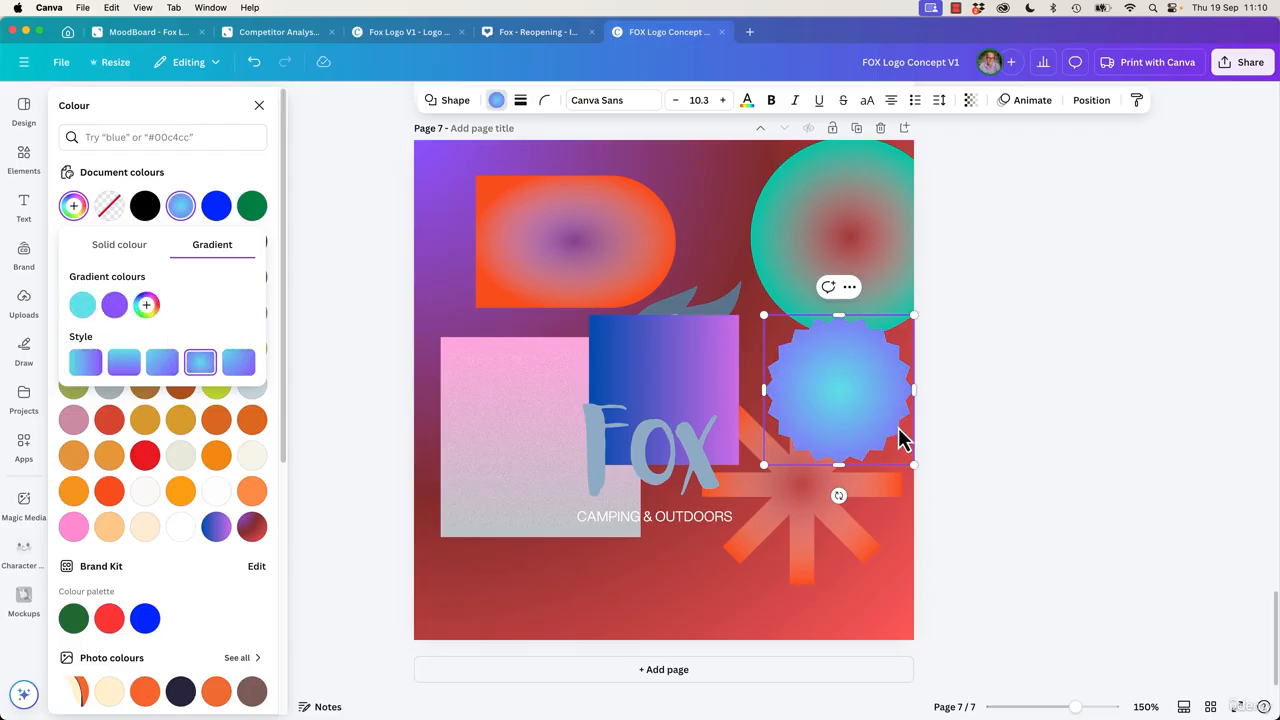
- Move the badge to the top centre of the page and the blue-to-purple square to the lower right
{"action": "left_click_drag", "start_coordinate": [898, 437], "coordinate": [751, 267]}
{"action": "left_click_drag", "start_coordinate": [706, 386], "coordinate": [884, 530]}
{"action": "key", "text": "Escape"}
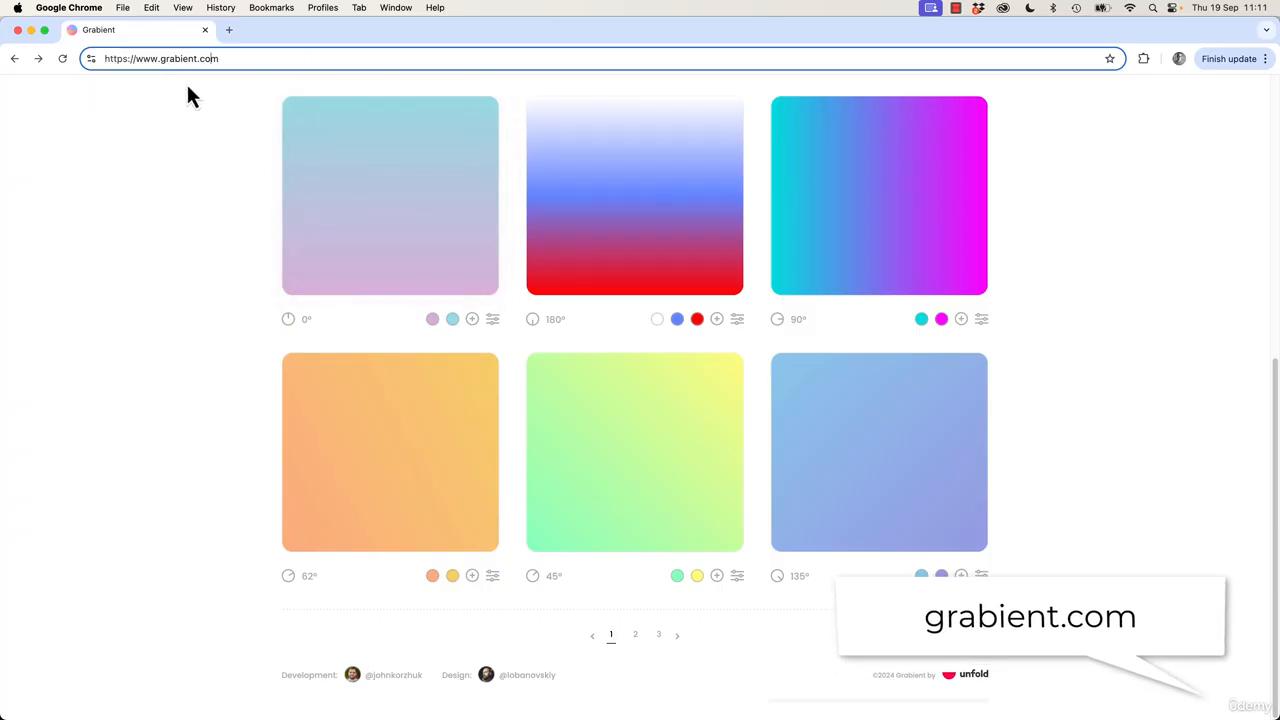
- Switch to grabient.com in Chrome and browse the gradients on pages 1 and 2
{"action": "left_click", "coordinate": [1023, 398]}
{"action": "mouse_move", "coordinate": [895, 475]}
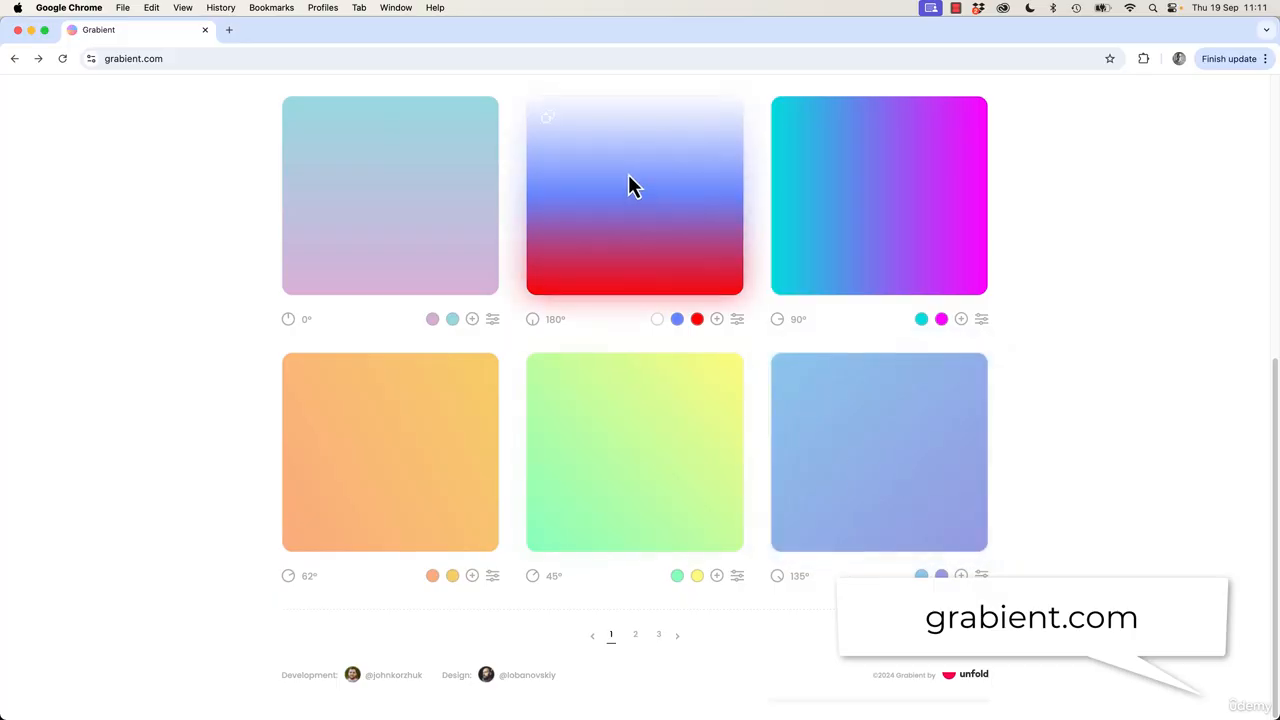
{"action": "scroll", "coordinate": [667, 557], "scroll_direction": "up", "scroll_amount": 1}
{"action": "scroll", "coordinate": [666, 554], "scroll_direction": "up", "scroll_amount": 10}
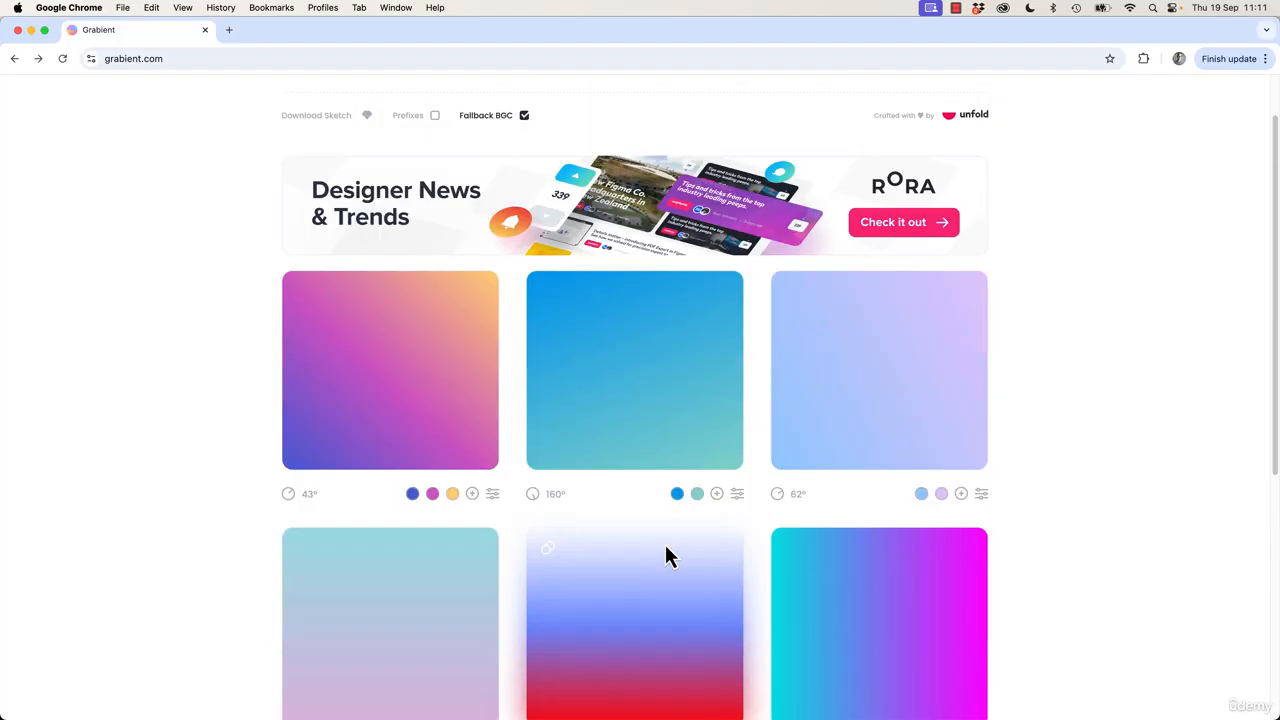
{"action": "scroll", "coordinate": [664, 576], "scroll_direction": "down", "scroll_amount": 8}
{"action": "scroll", "coordinate": [640, 650], "scroll_direction": "down", "scroll_amount": 2}
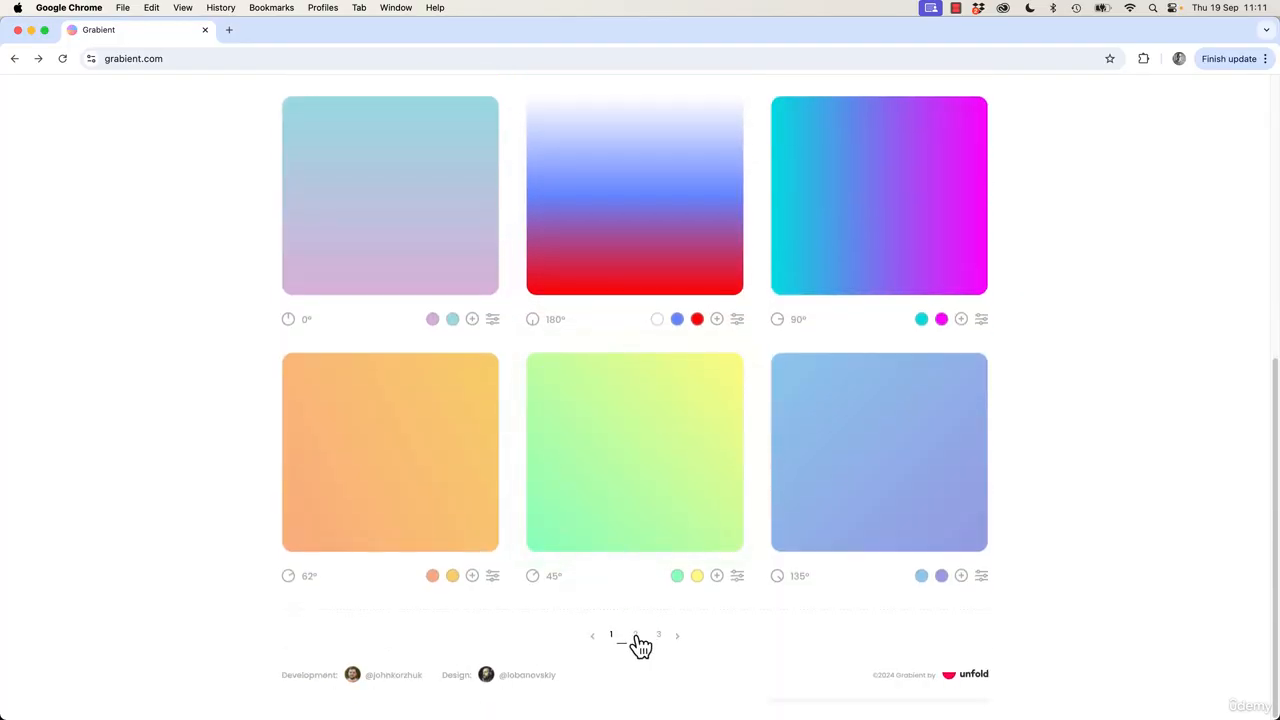
{"action": "left_click", "coordinate": [636, 636]}
{"action": "scroll", "coordinate": [690, 436], "scroll_direction": "up", "scroll_amount": 2}
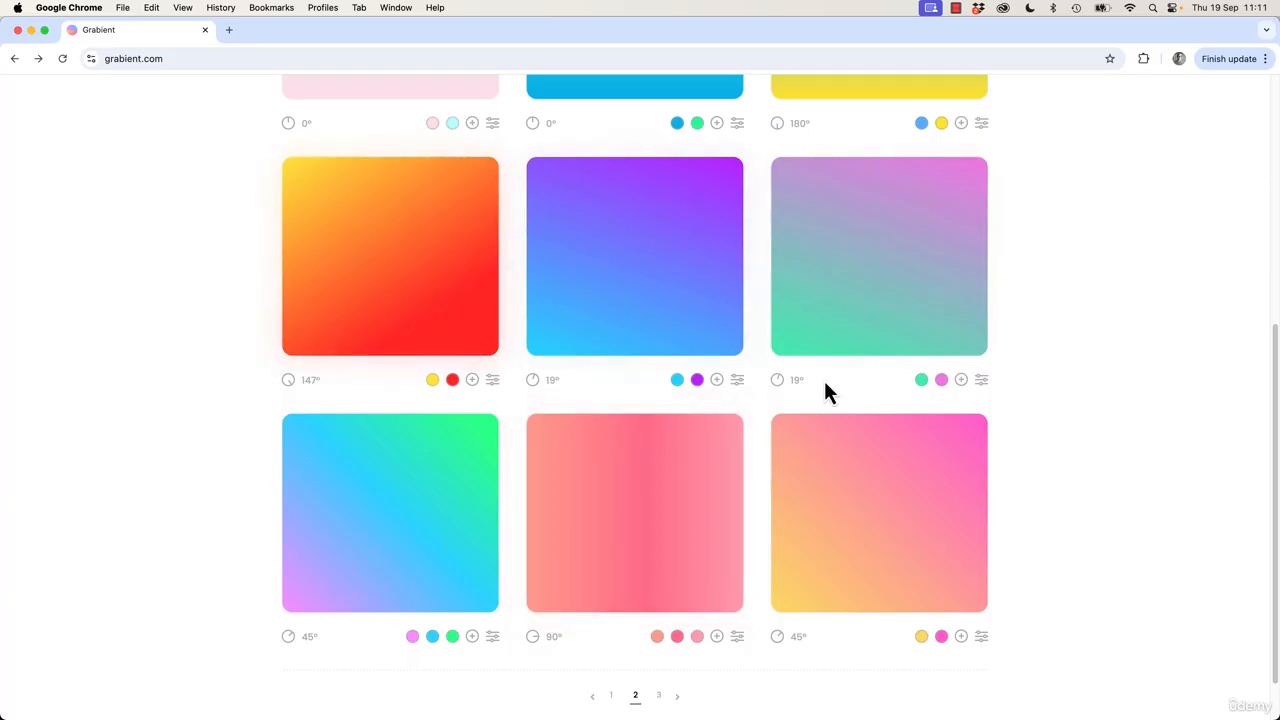
{"action": "scroll", "coordinate": [717, 294], "scroll_direction": "up", "scroll_amount": 3}
{"action": "scroll", "coordinate": [551, 471], "scroll_direction": "down", "scroll_amount": 4}
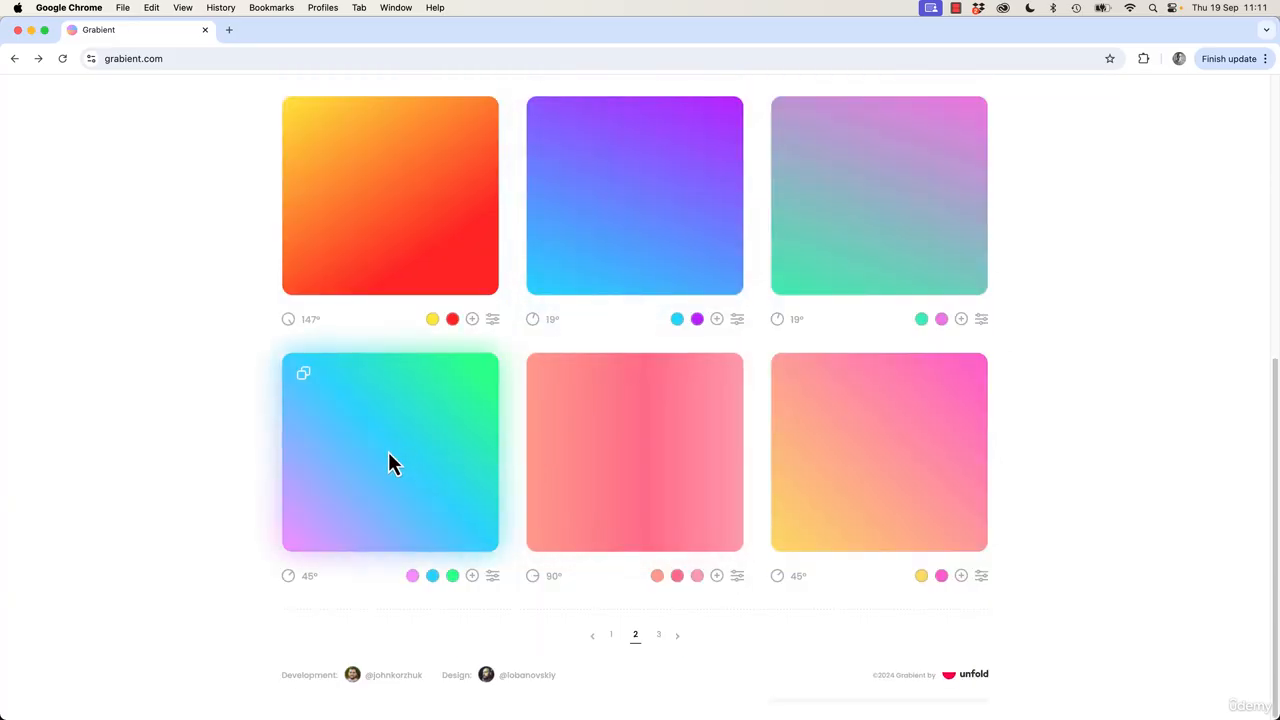
- Copy #FA8BFF from Grabient's 45° pink-blue-green gradient, then in Canva centre the blue-to-purple square and set its first gradient colour to #FA8BFF
{"action": "left_click", "coordinate": [413, 578]}
{"action": "left_click", "coordinate": [335, 531]}
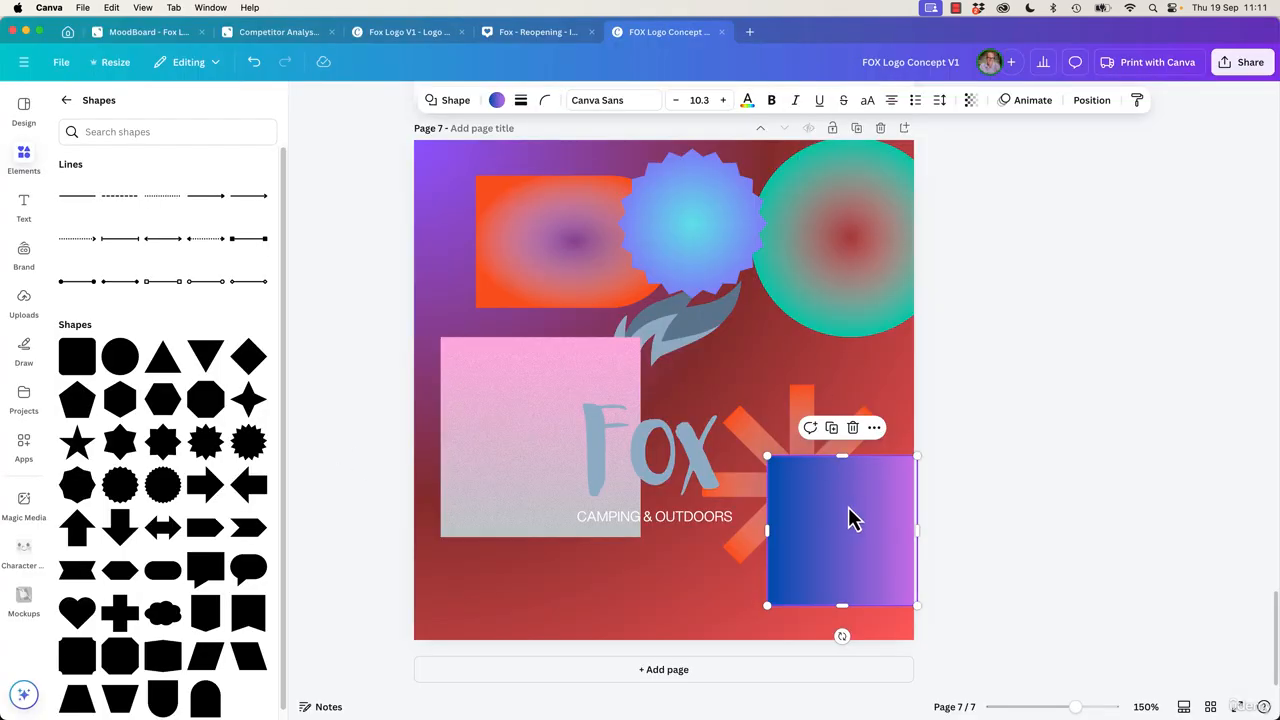
{"action": "left_click_drag", "start_coordinate": [849, 514], "coordinate": [651, 420]}
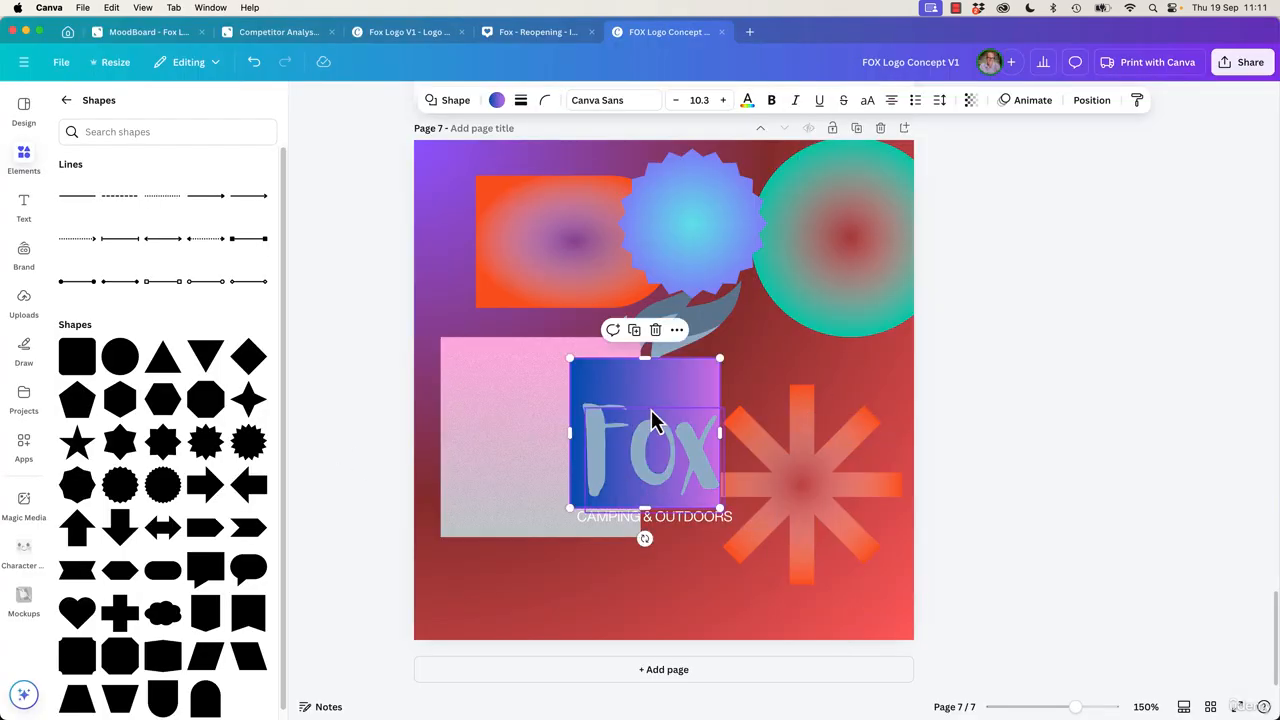
{"action": "left_click", "coordinate": [497, 100]}
{"action": "left_click", "coordinate": [73, 205]}
{"action": "left_click", "coordinate": [82, 305]}
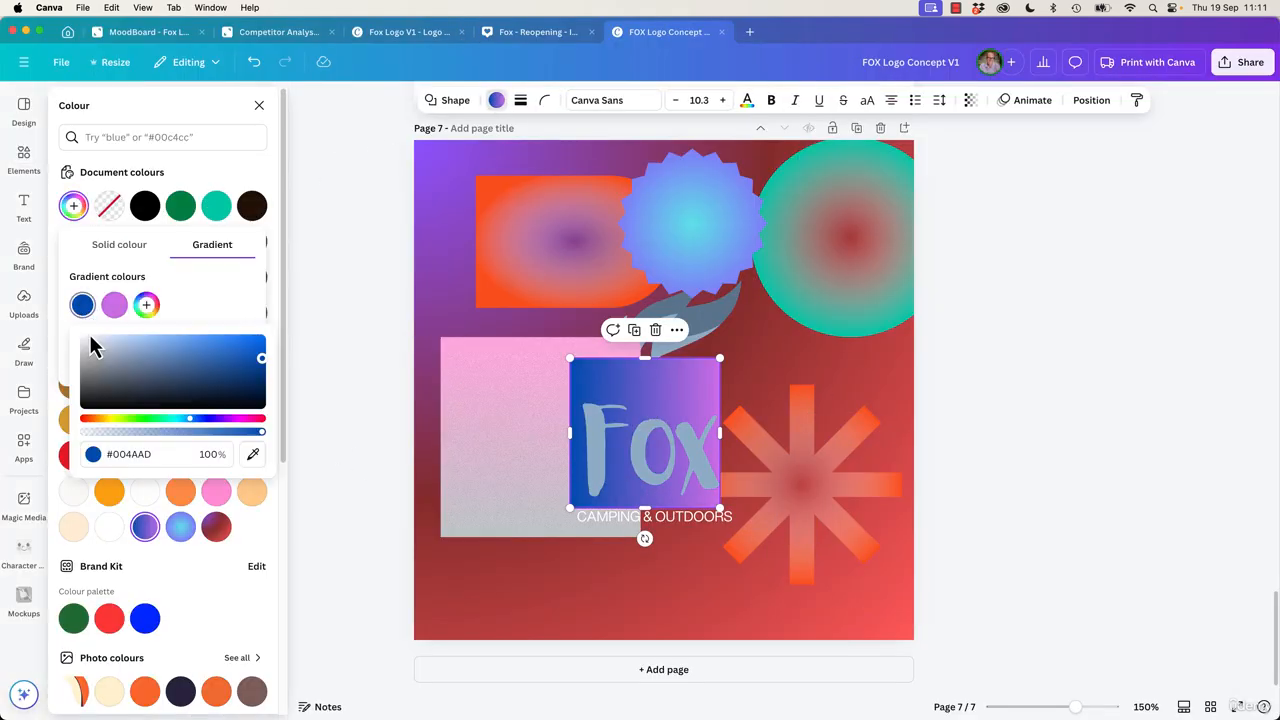
{"action": "left_click", "coordinate": [156, 454]}
{"action": "key", "text": "super+v"}
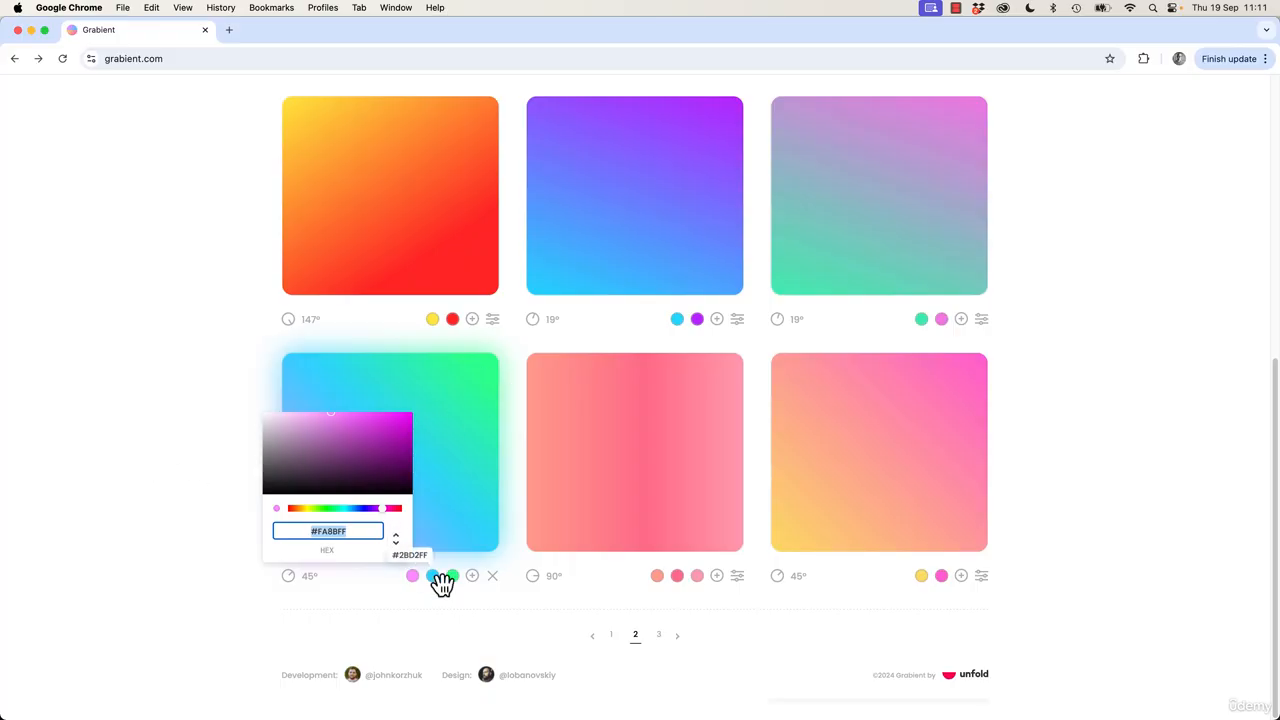
- Copy #2BD2FF from the same Grabient gradient and set it as the second gradient colour of the Canva square
{"action": "left_click", "coordinate": [434, 576]}
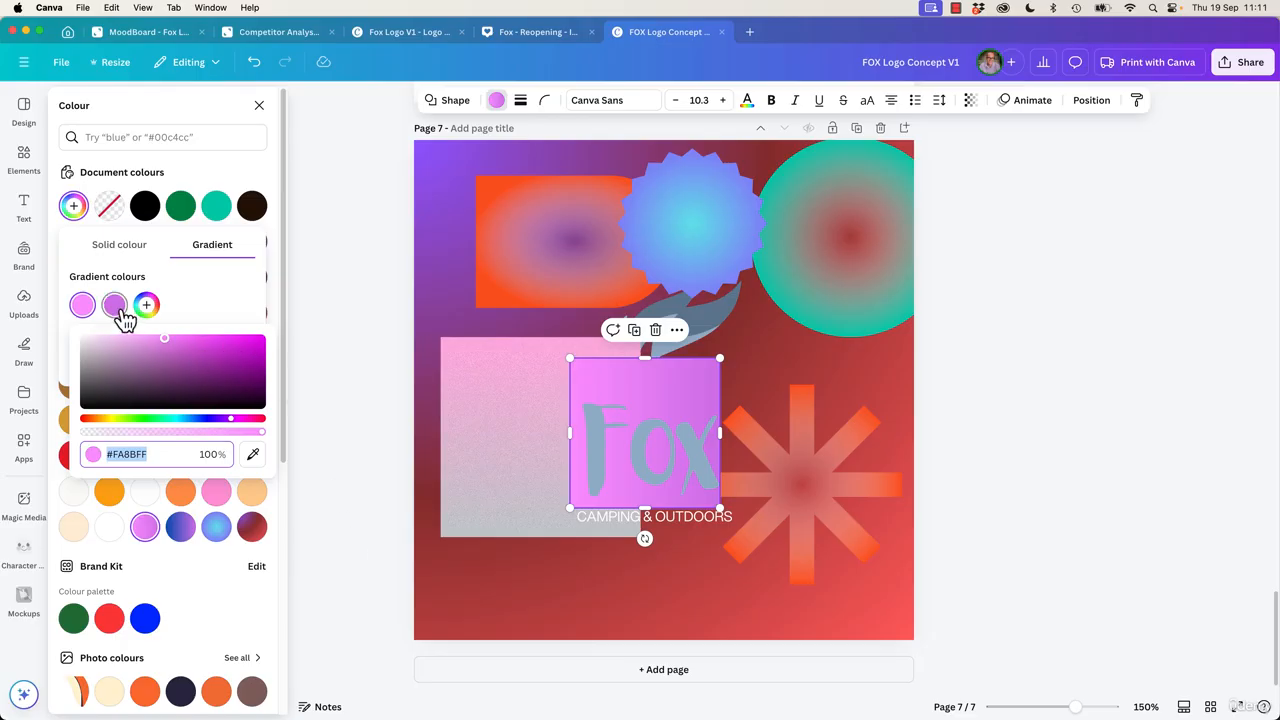
{"action": "left_click", "coordinate": [114, 304]}
{"action": "left_click", "coordinate": [165, 454]}
{"action": "key", "text": "cmd+v"}
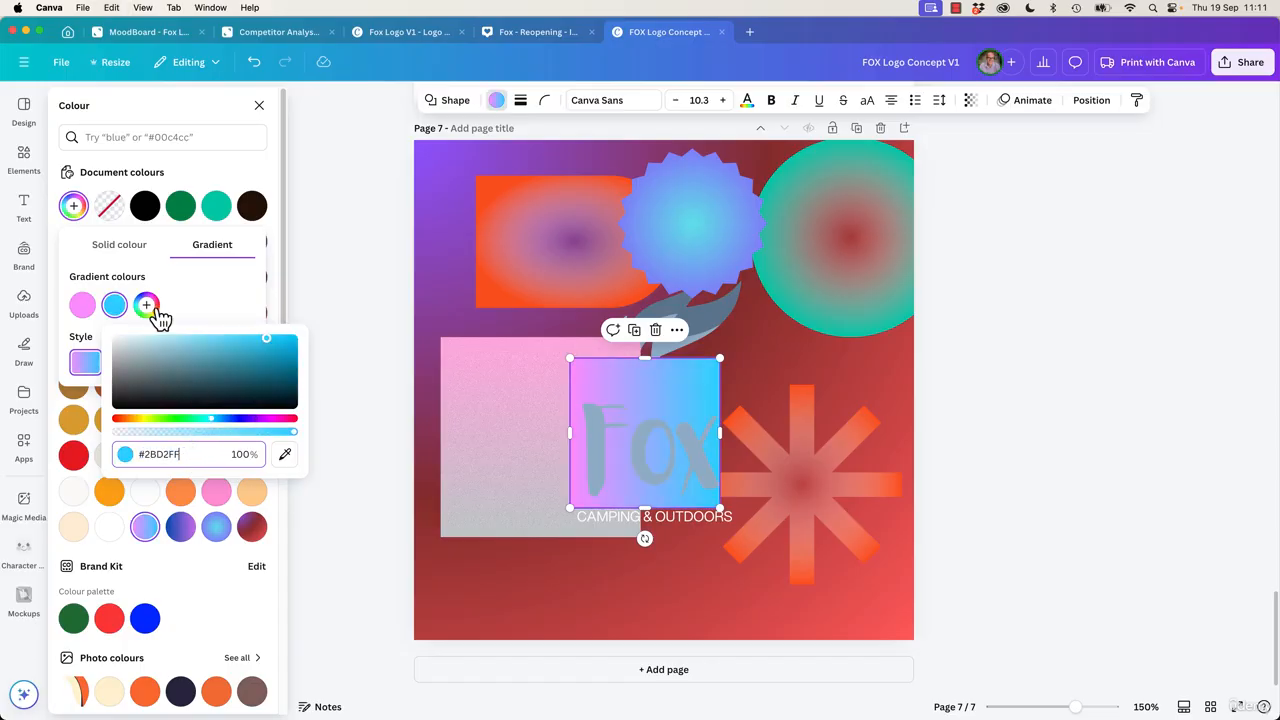
- Copy #2BFF88 from the same Grabient gradient and add it as a third gradient colour on the Canva square
{"action": "left_click", "coordinate": [146, 304]}
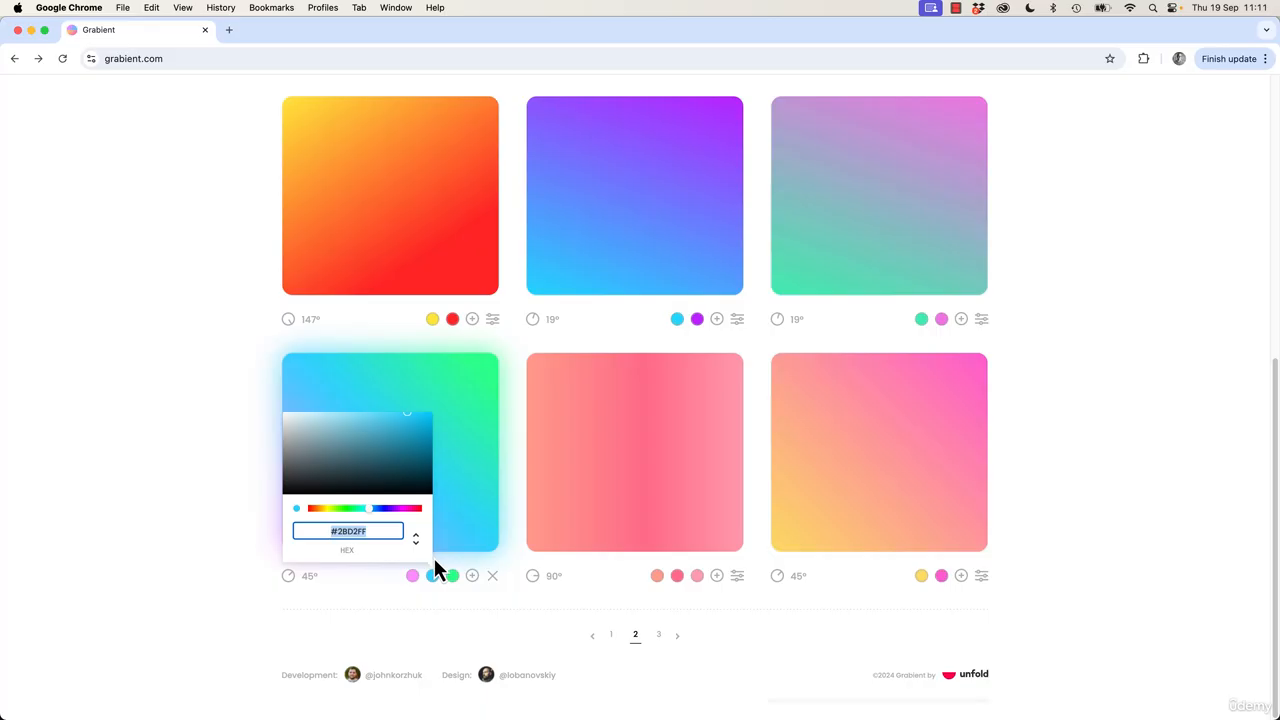
{"action": "left_click", "coordinate": [454, 580]}
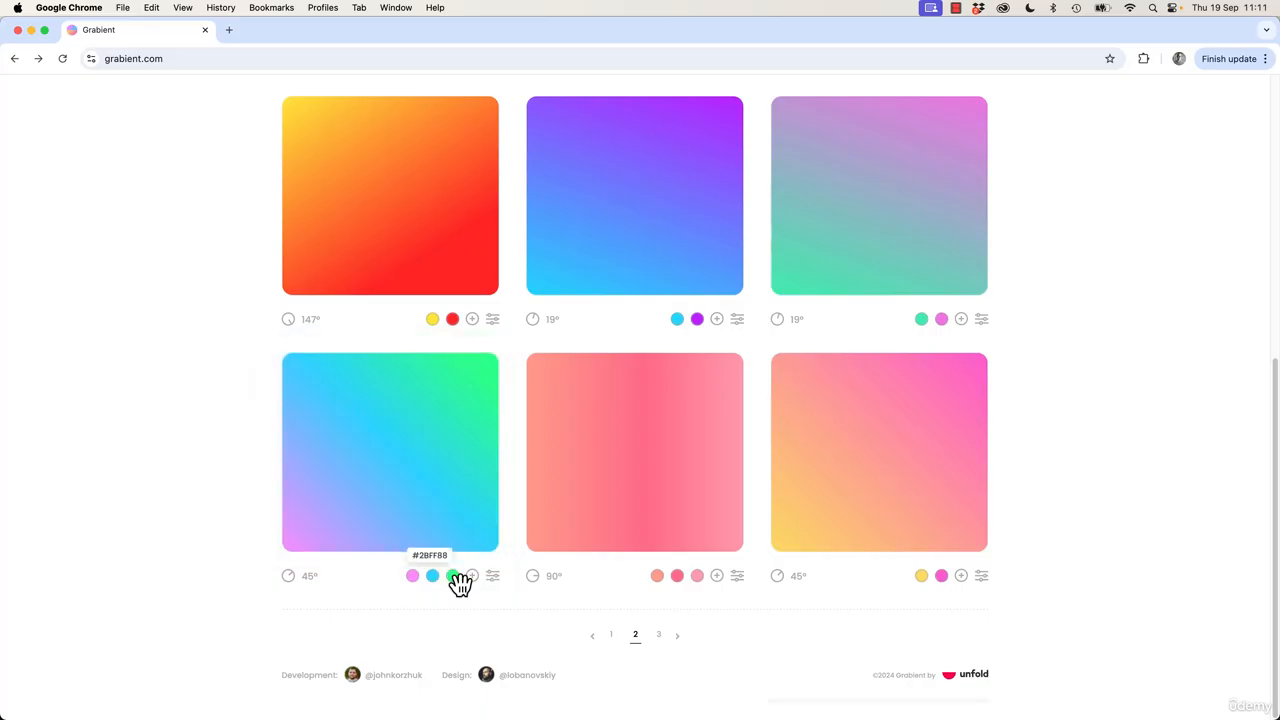
{"action": "left_click", "coordinate": [452, 576]}
{"action": "left_click", "coordinate": [379, 531]}
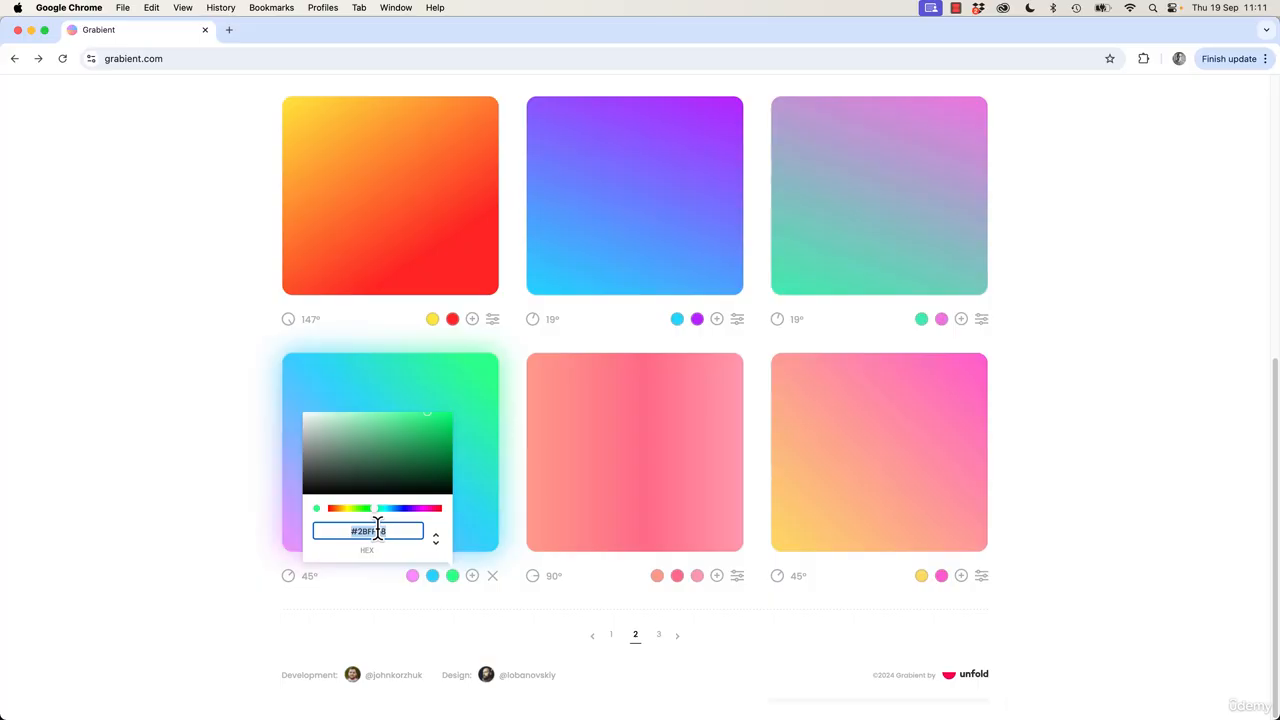
{"action": "key", "text": "super+Tab"}
{"action": "left_click", "coordinate": [236, 453]}
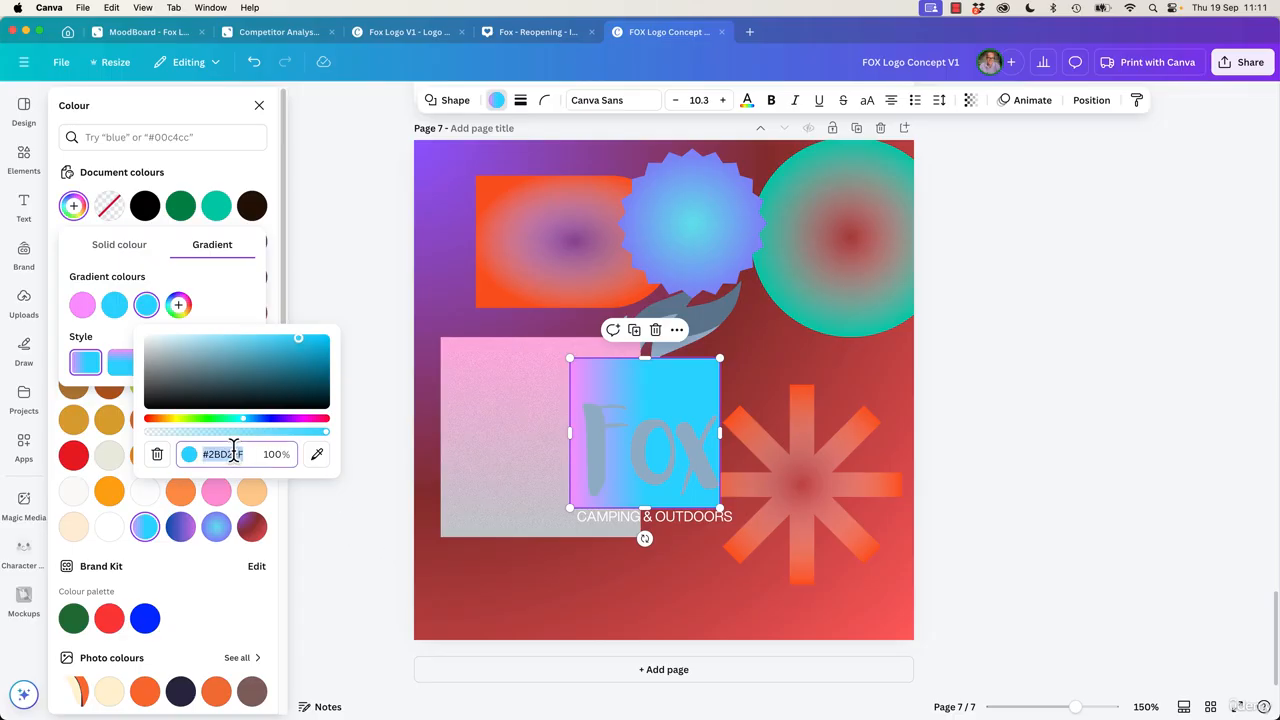
{"action": "key", "text": "super+v"}
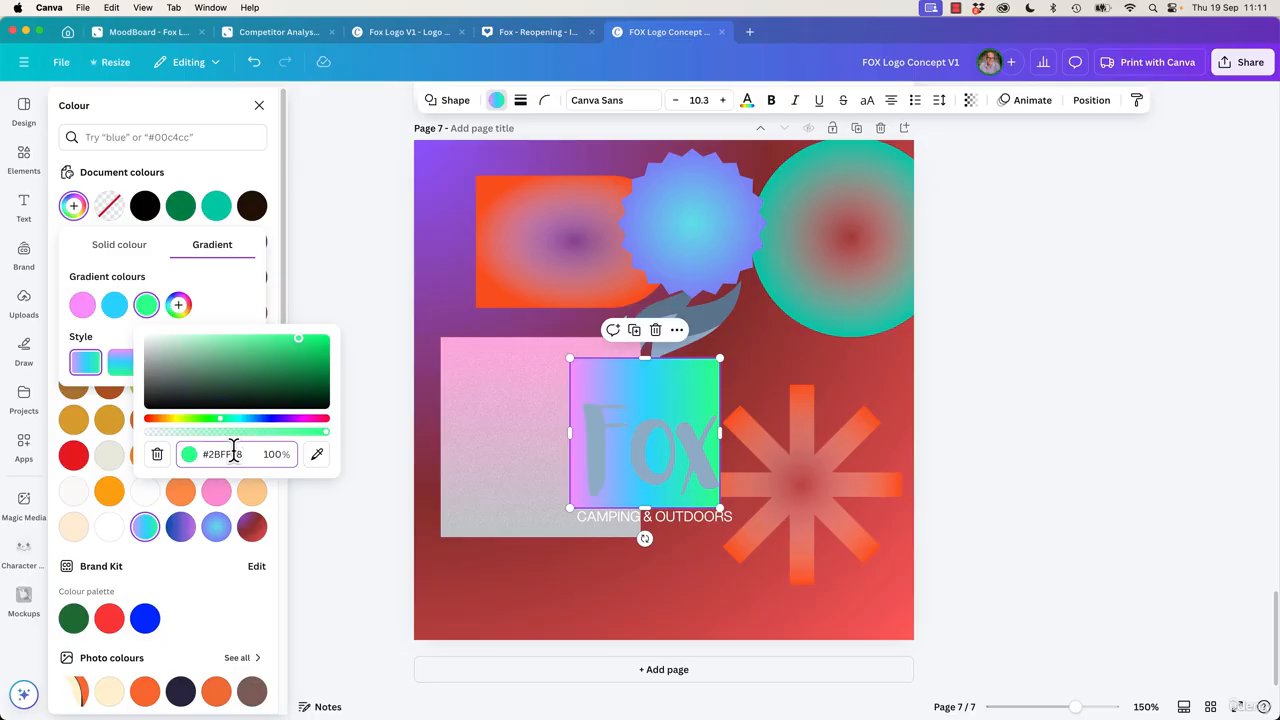
{"action": "key", "text": "Escape"}
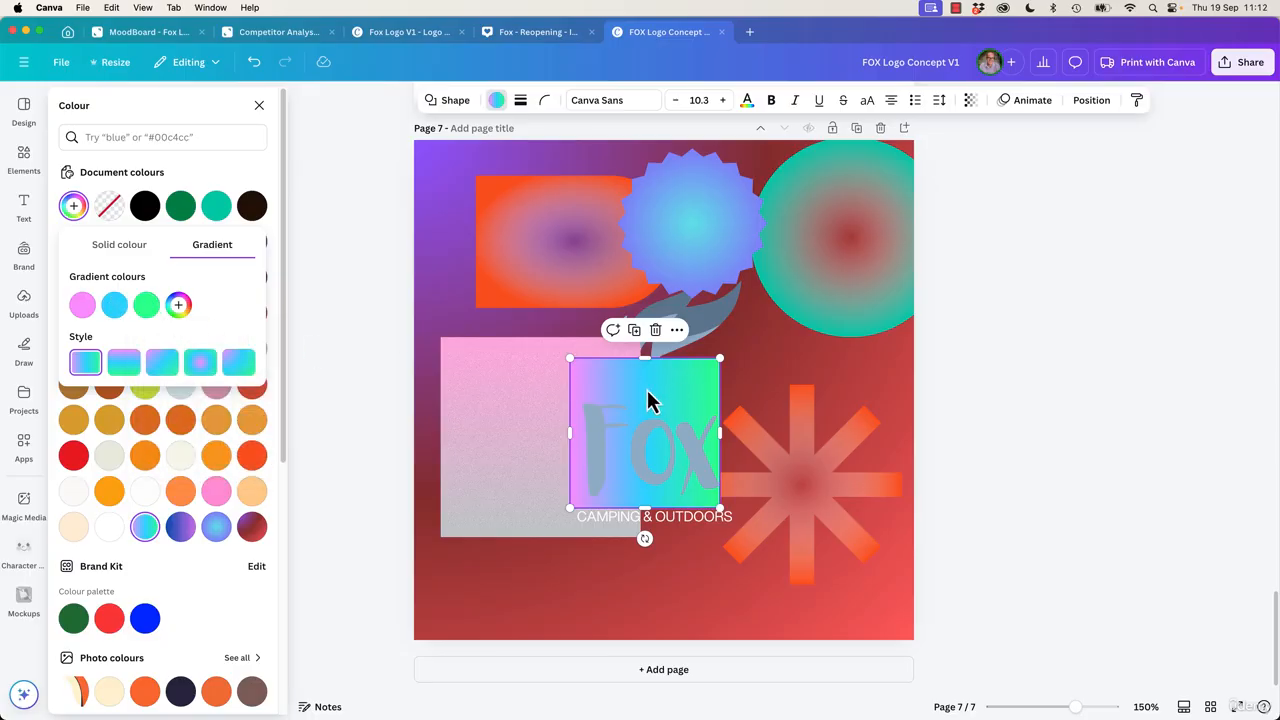
{"action": "left_click", "coordinate": [1056, 347]}
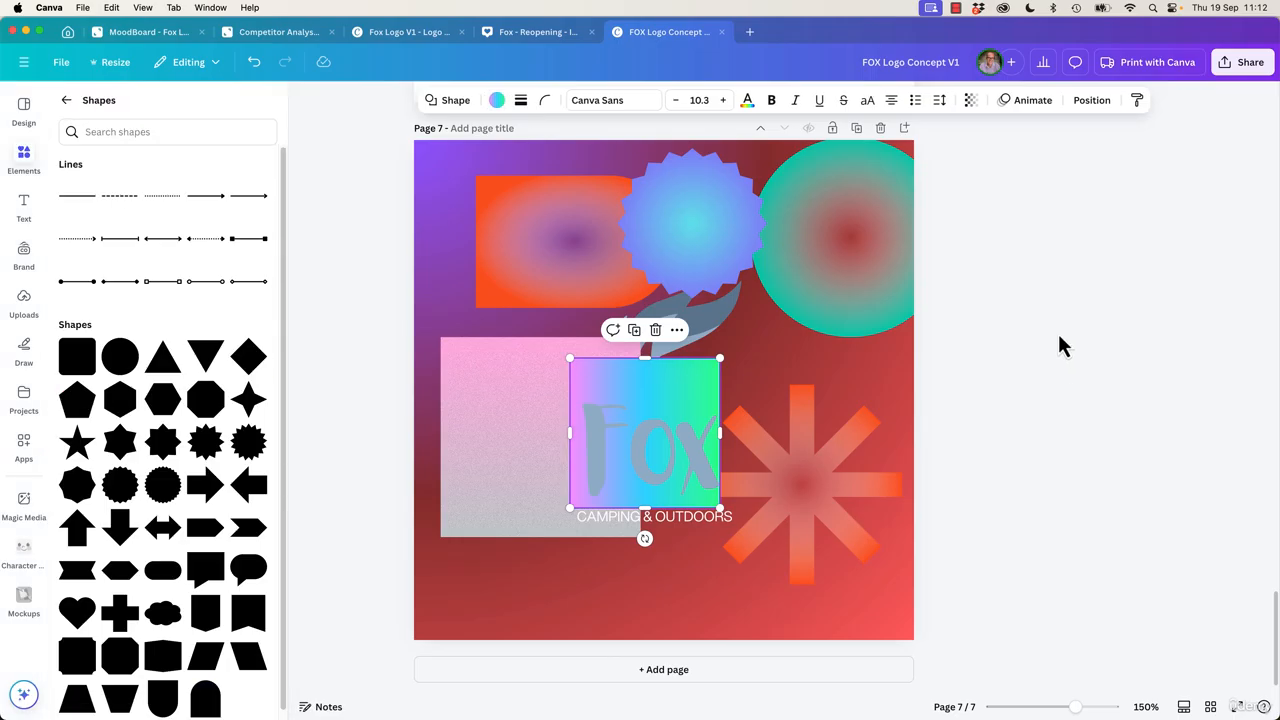
- Capture the blue folder app icon from Dribbble in Chrome, place the screenshot on the Canva page and move it to the page's upper right
{"action": "key", "text": "super+Tab"}
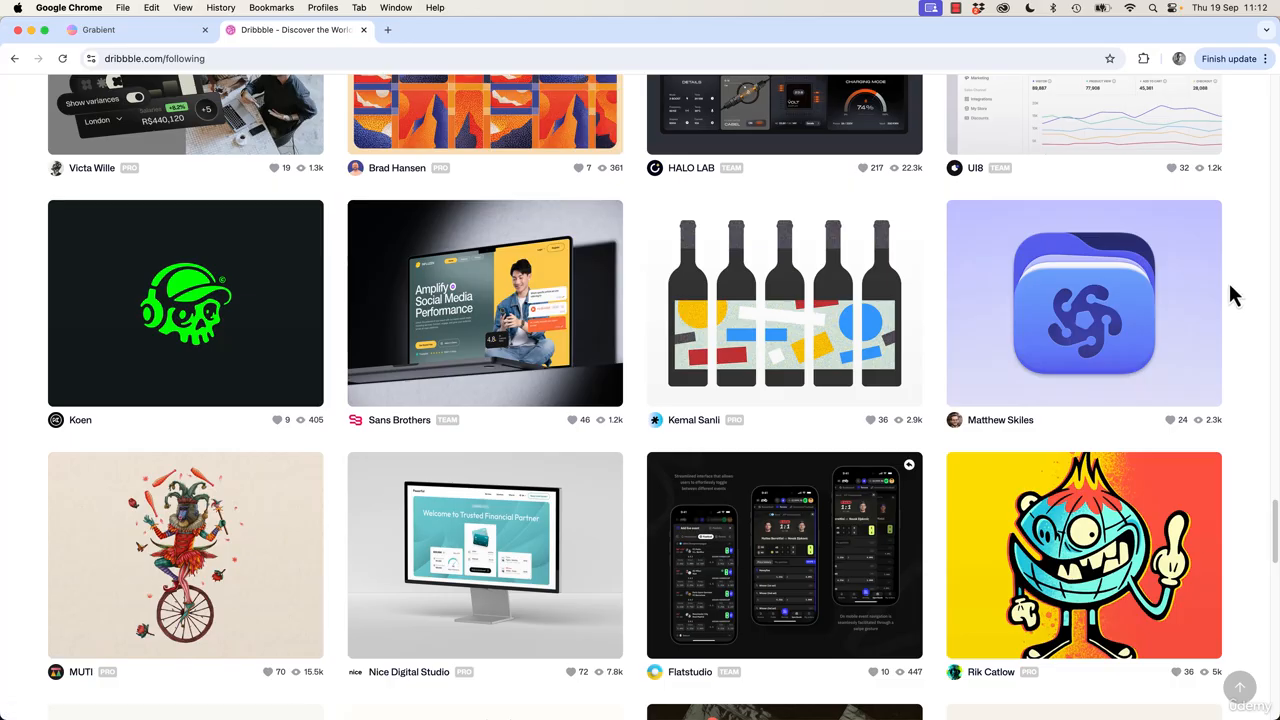
{"action": "key", "text": "super+shift+4"}
{"action": "left_click_drag", "start_coordinate": [950, 201], "coordinate": [1228, 423]}
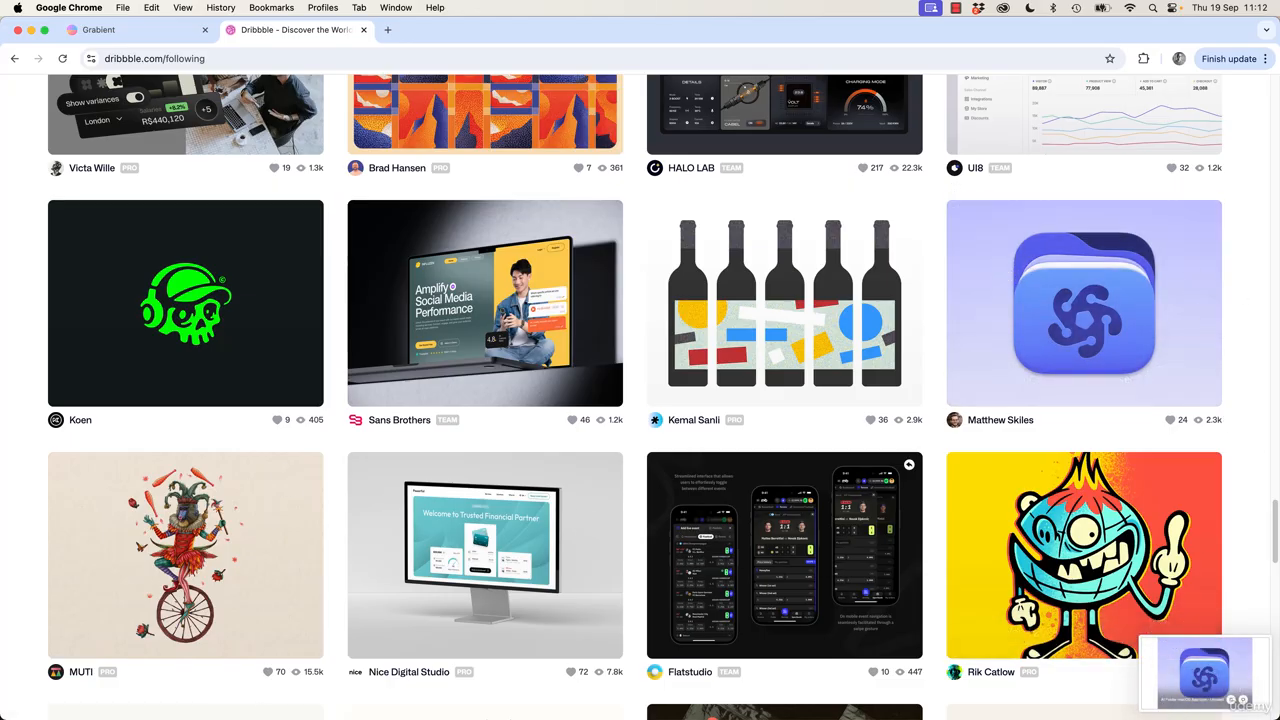
{"action": "key", "text": "super+Tab"}
{"action": "left_click_drag", "start_coordinate": [1228, 690], "coordinate": [791, 440]}
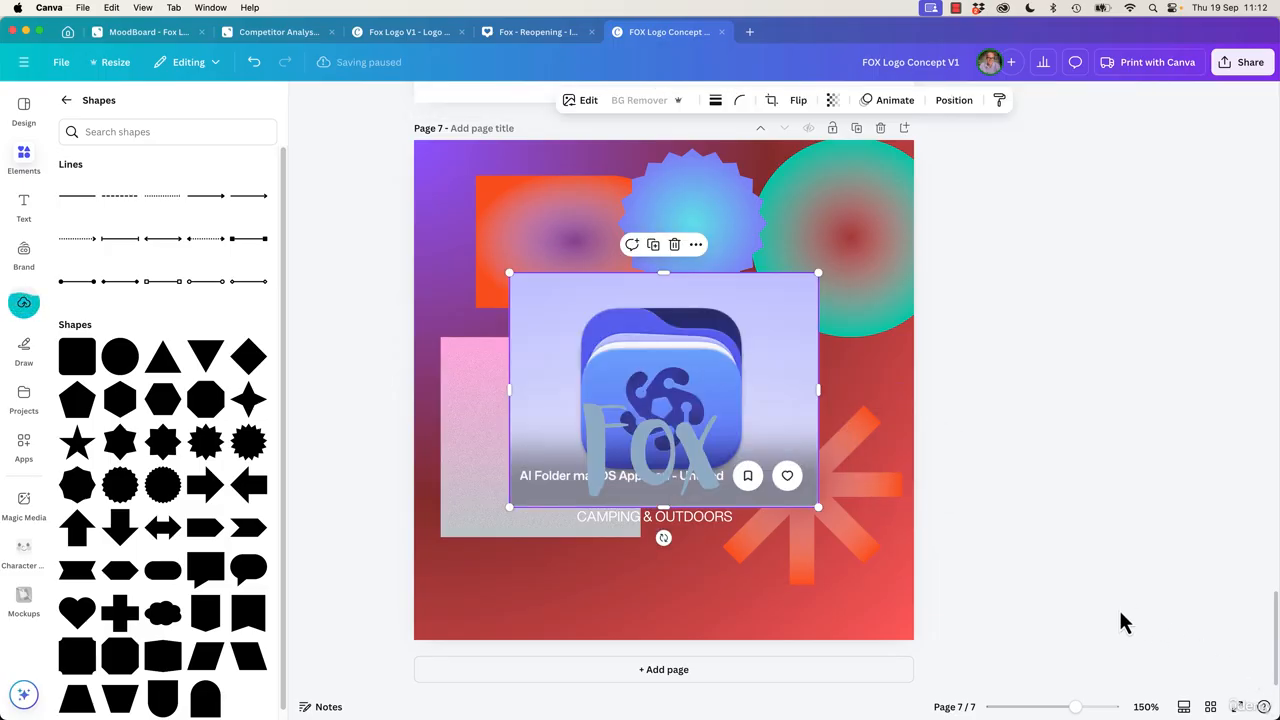
{"action": "left_click_drag", "start_coordinate": [552, 350], "coordinate": [692, 234]}
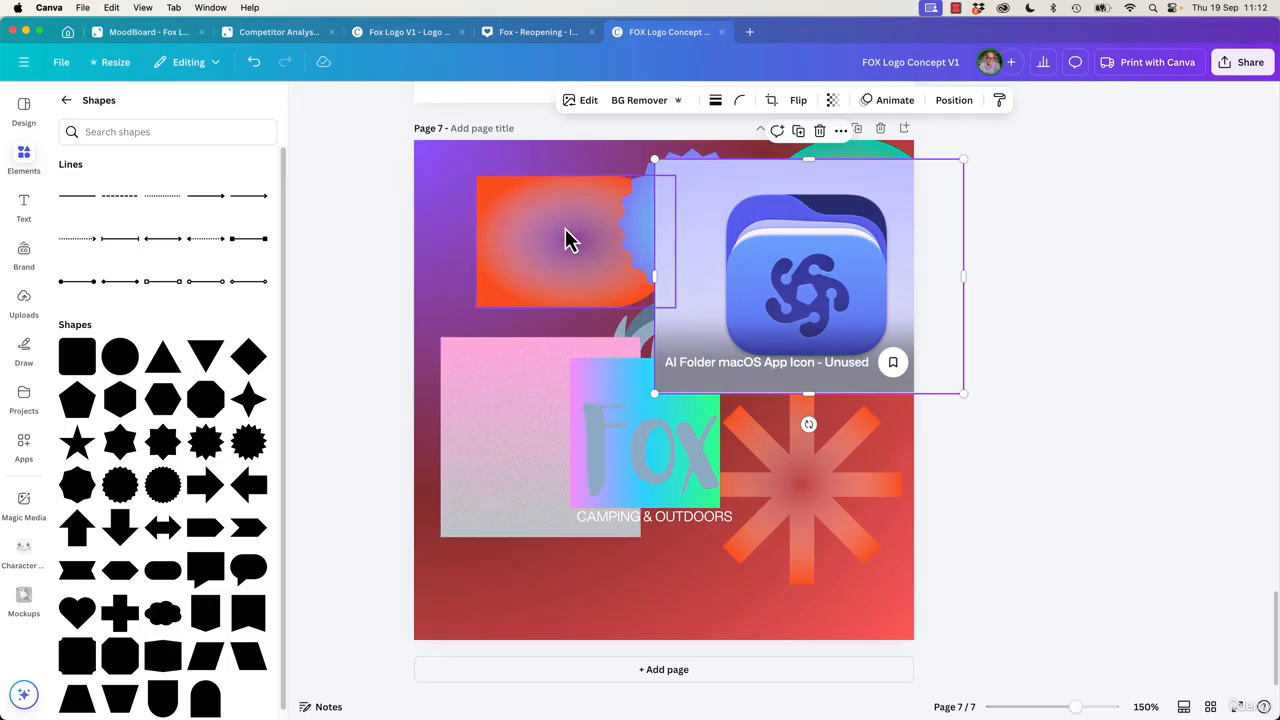
- Add a rectangular speech bubble over the orange gradient shape and fill it with the default blue-to-pink gradient
{"action": "left_click", "coordinate": [203, 562]}
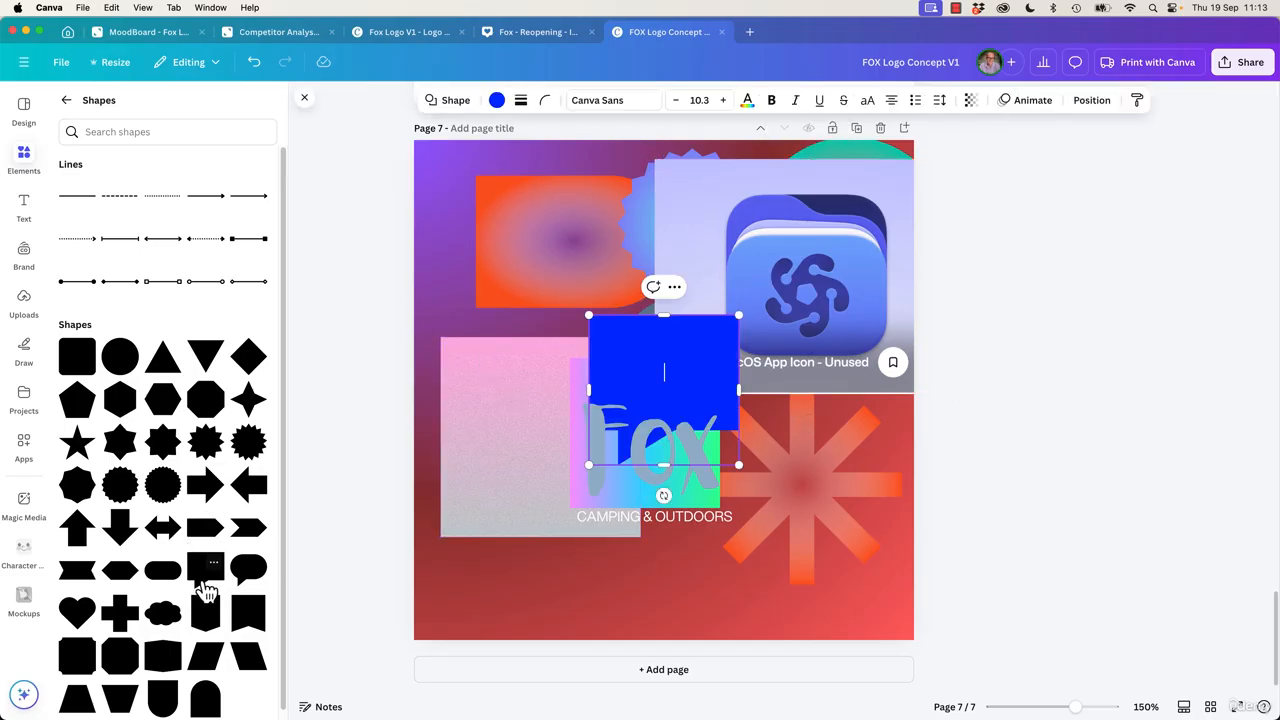
{"action": "left_click_drag", "start_coordinate": [706, 343], "coordinate": [583, 202]}
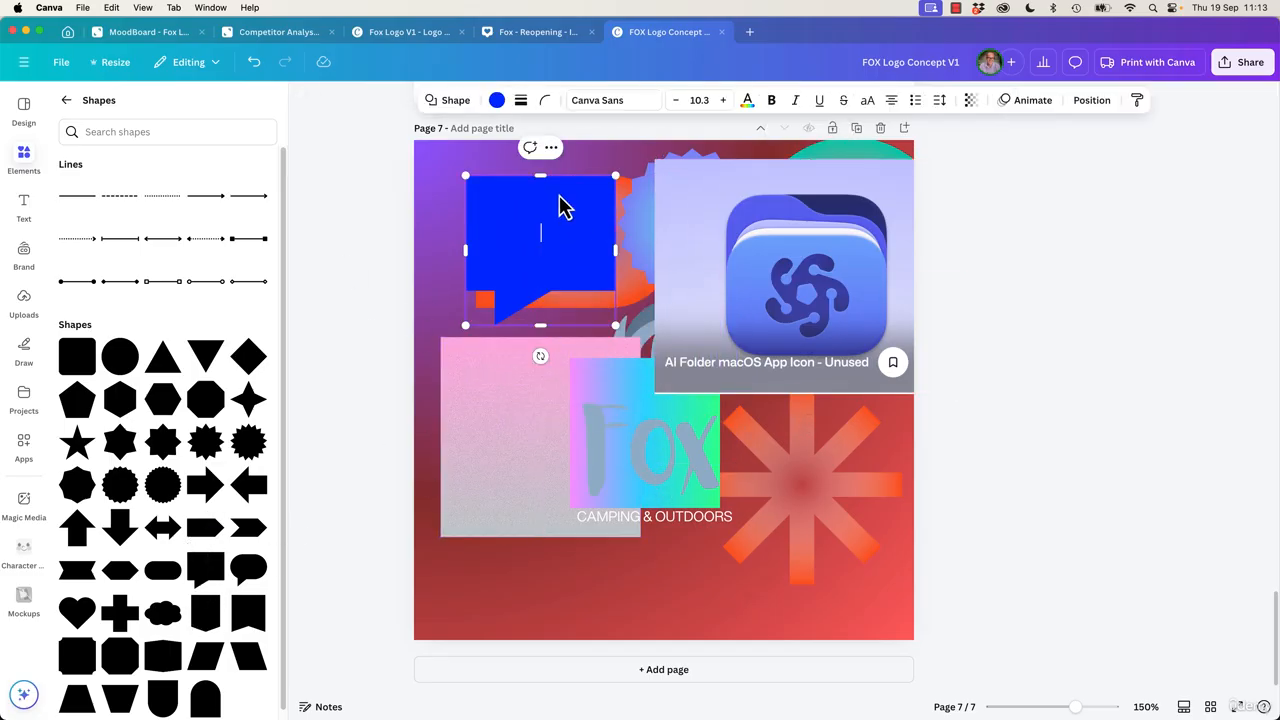
{"action": "left_click", "coordinate": [497, 102]}
{"action": "scroll", "coordinate": [183, 600], "scroll_direction": "down", "scroll_amount": 5}
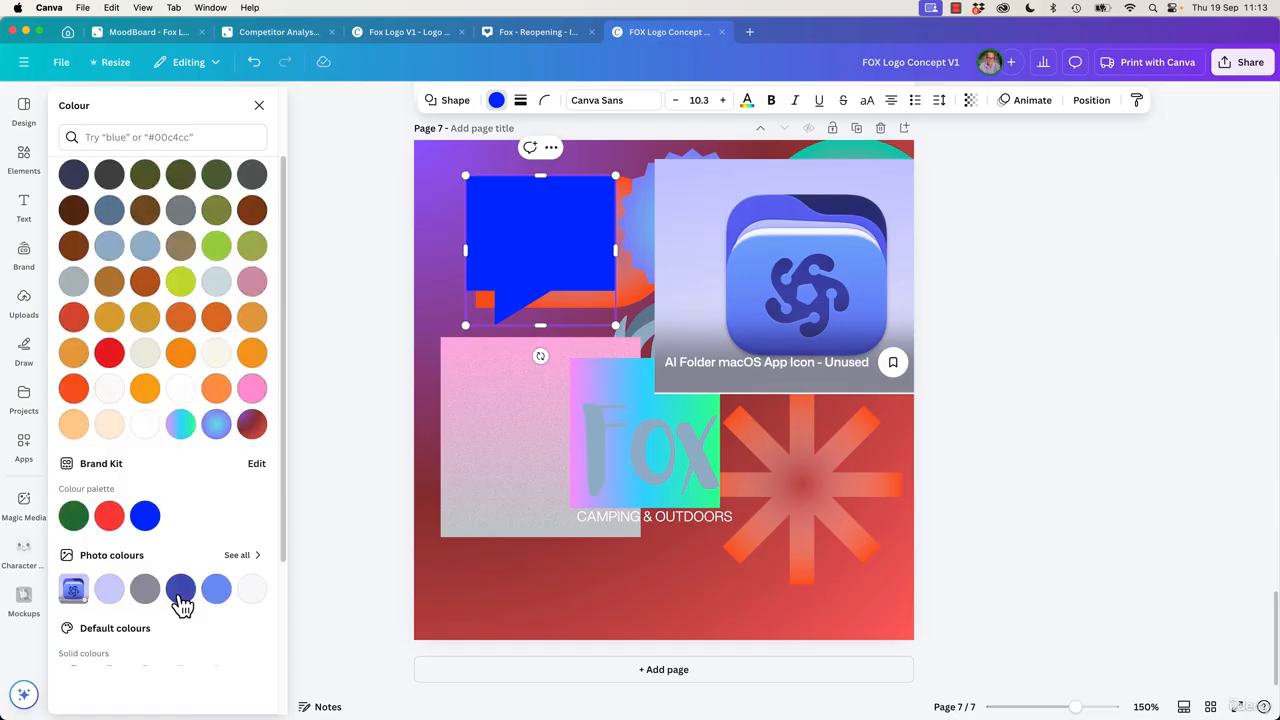
{"action": "left_click", "coordinate": [145, 652]}
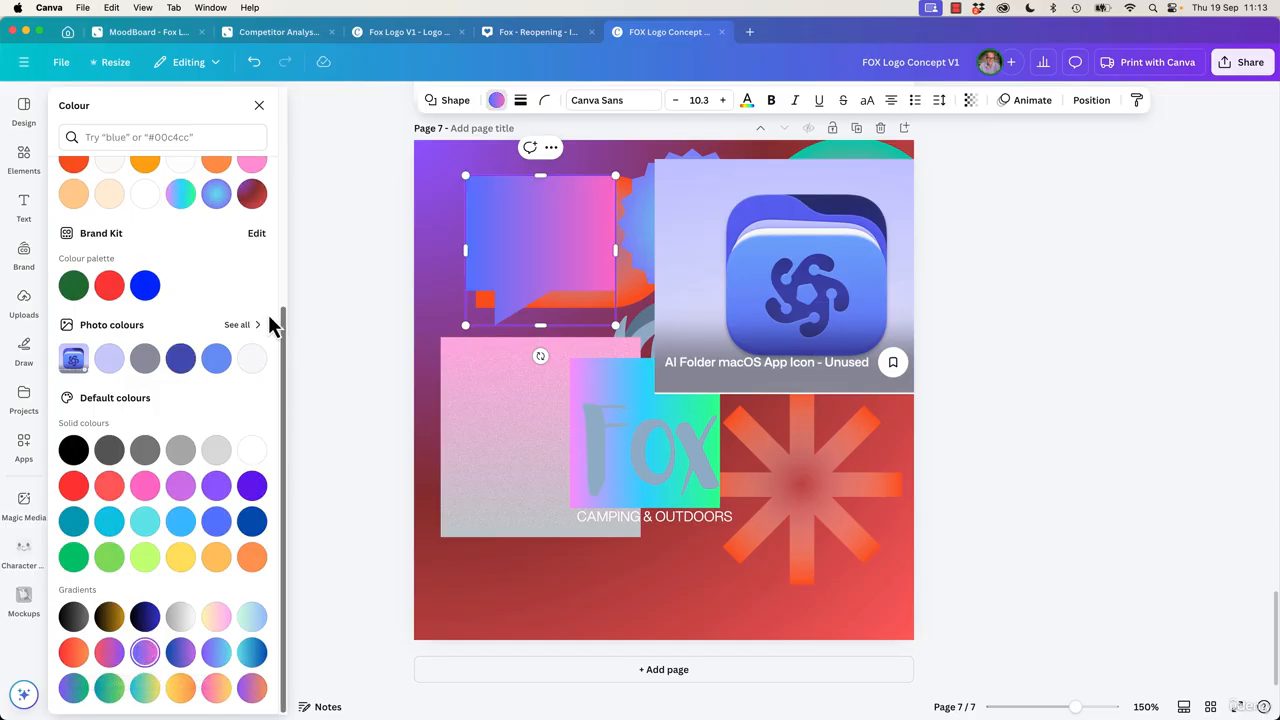
- Sample the folder icon's blues for the speech bubble's gradient, with #4651B5 as the first colour and #6A99FB as the second
{"action": "scroll", "coordinate": [148, 367], "scroll_direction": "up", "scroll_amount": 5}
{"action": "left_click", "coordinate": [73, 205]}
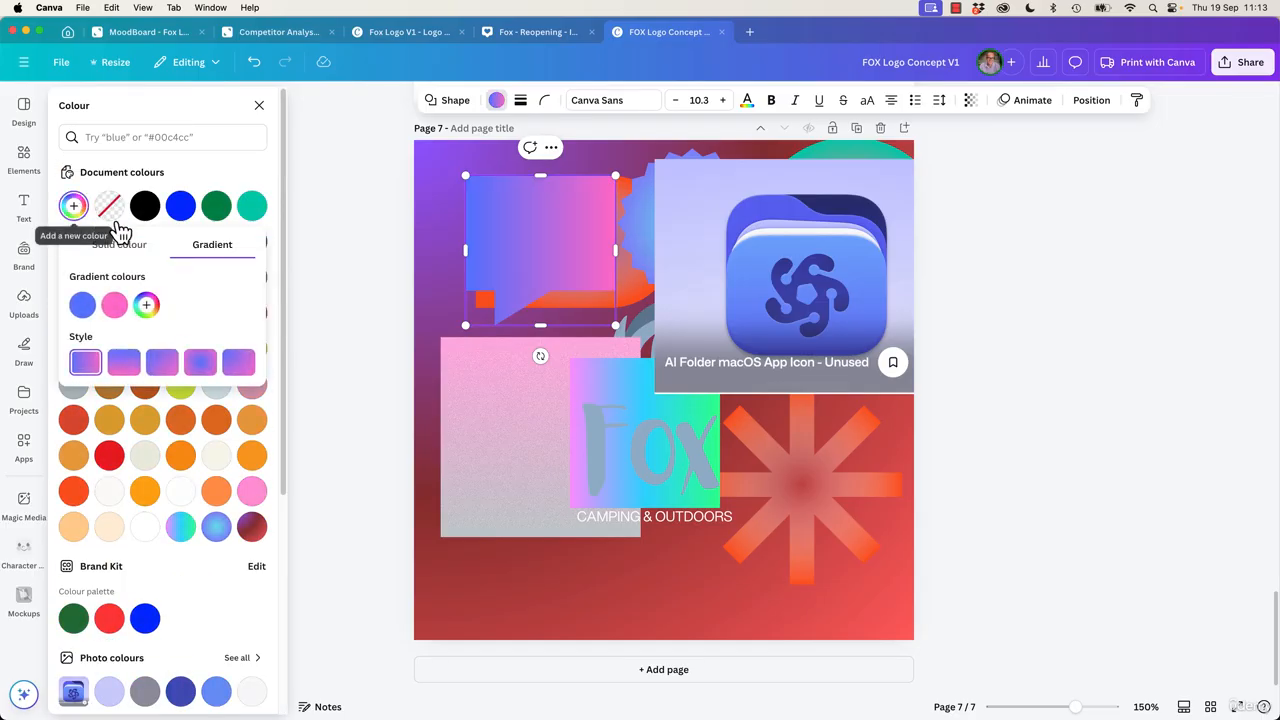
{"action": "left_click", "coordinate": [82, 305]}
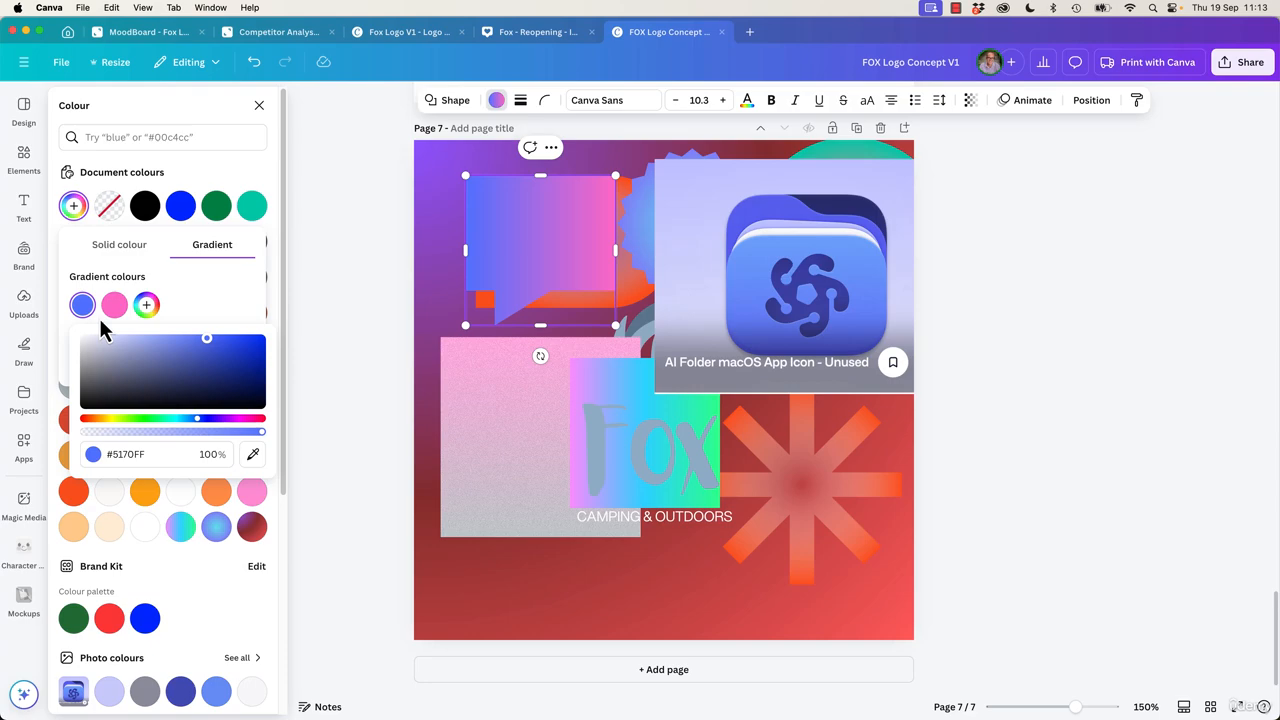
{"action": "left_click", "coordinate": [252, 454]}
{"action": "left_click", "coordinate": [766, 352]}
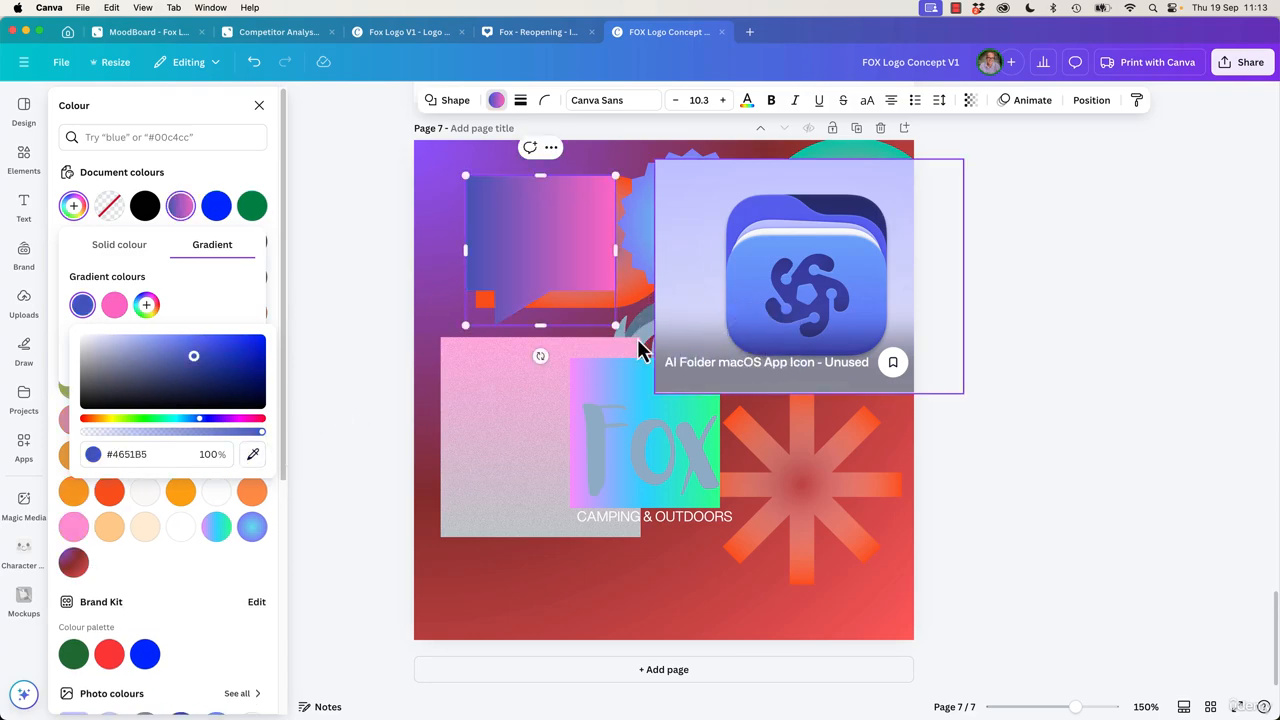
{"action": "left_click", "coordinate": [115, 305]}
{"action": "left_click", "coordinate": [285, 454]}
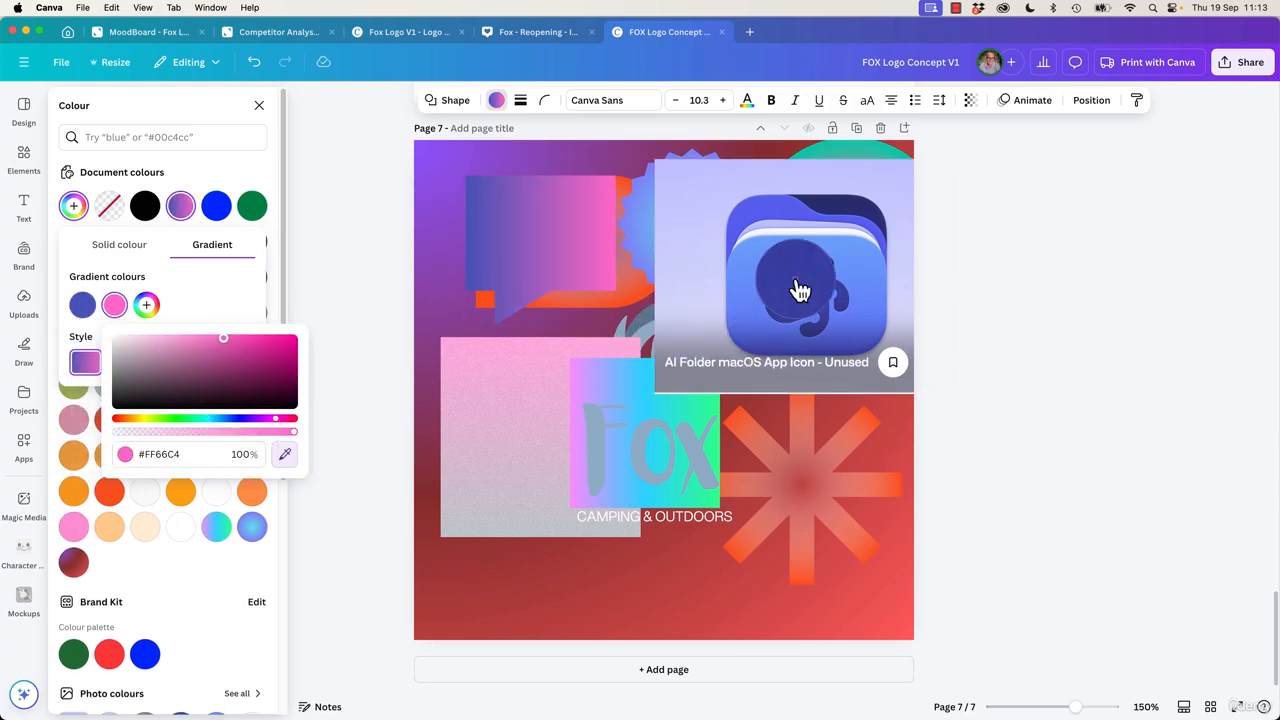
{"action": "left_click", "coordinate": [766, 265]}
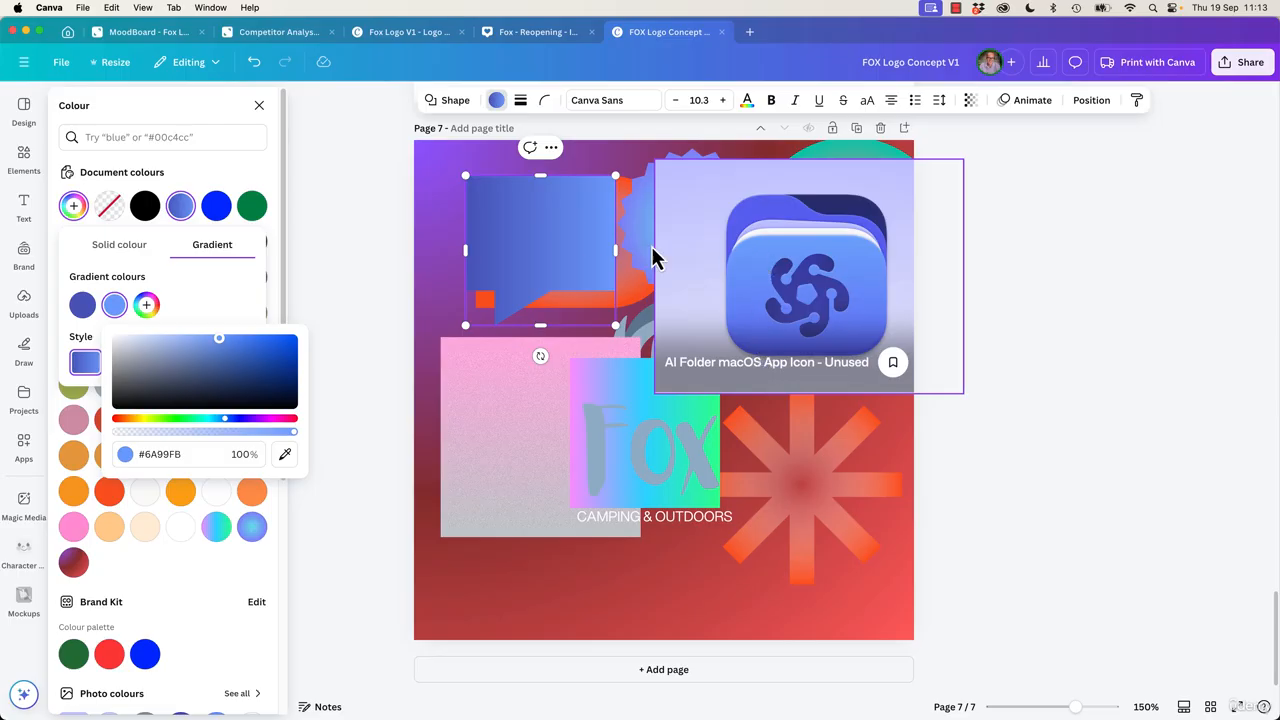
- Make the speech bubble's gradient run vertically and swap its colours so #6A99FB comes before #4651B5
{"action": "left_click", "coordinate": [224, 307]}
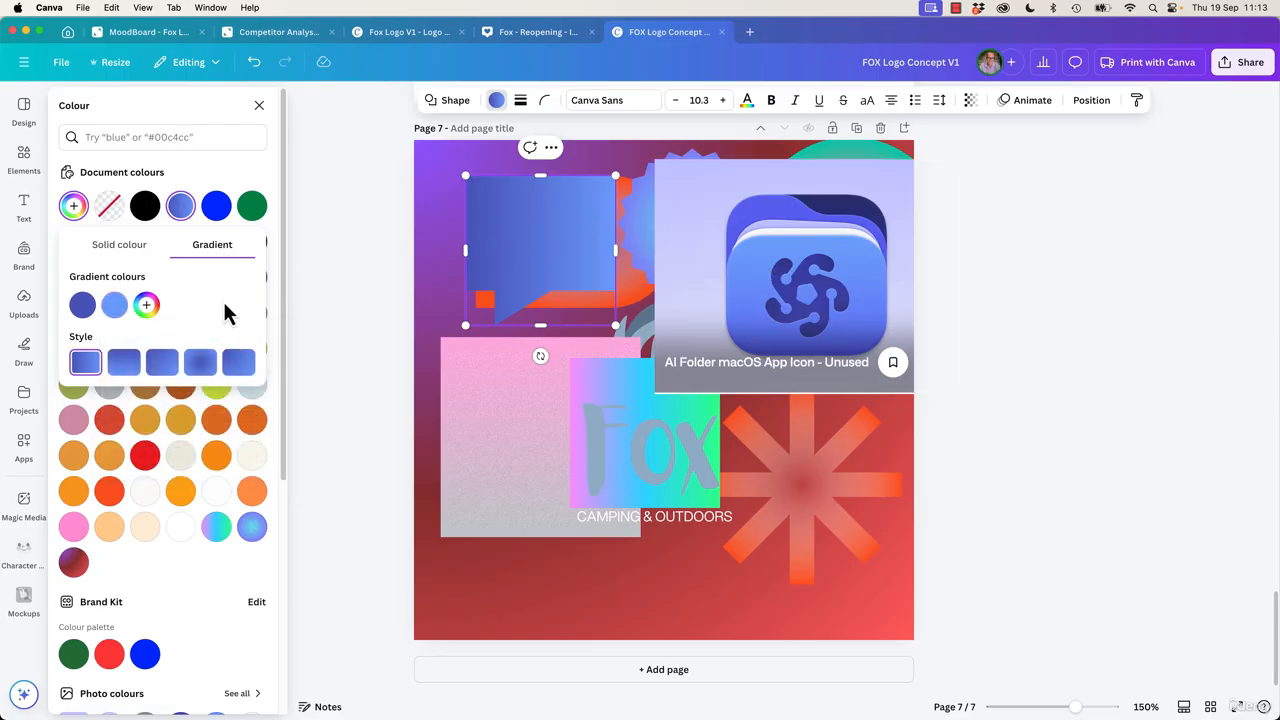
{"action": "left_click", "coordinate": [124, 364]}
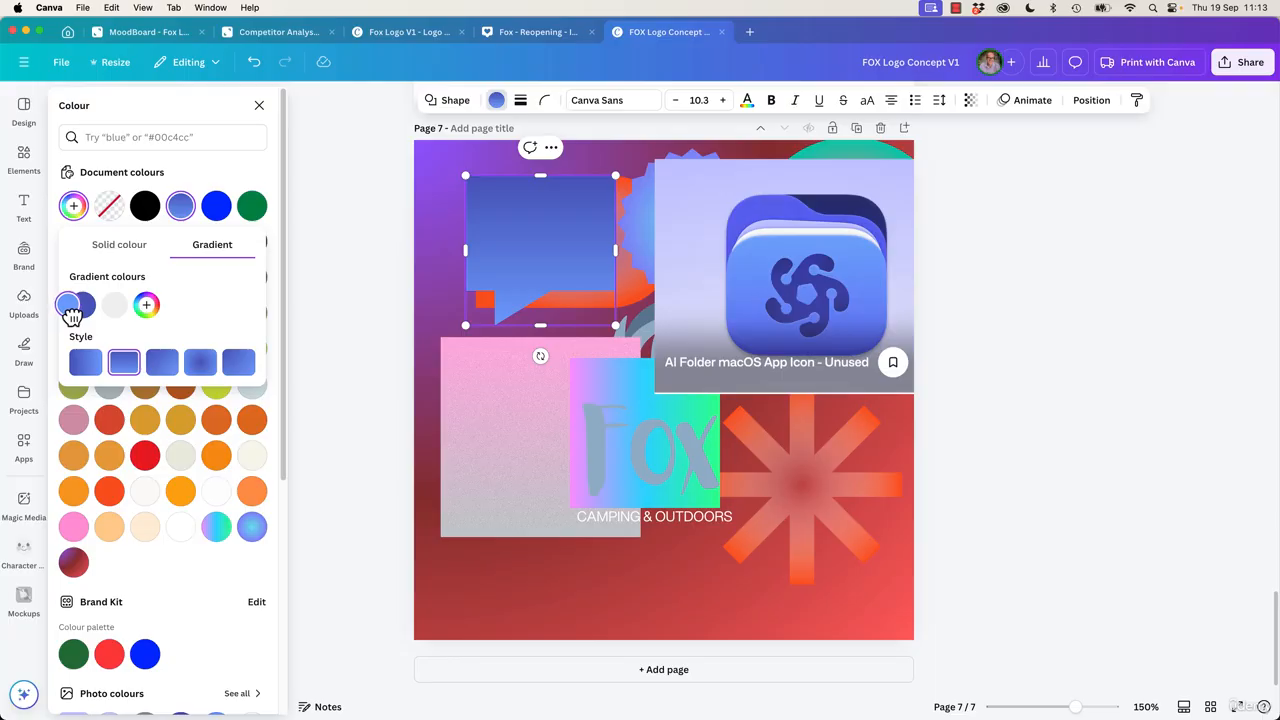
{"action": "left_click_drag", "start_coordinate": [90, 316], "coordinate": [131, 314]}
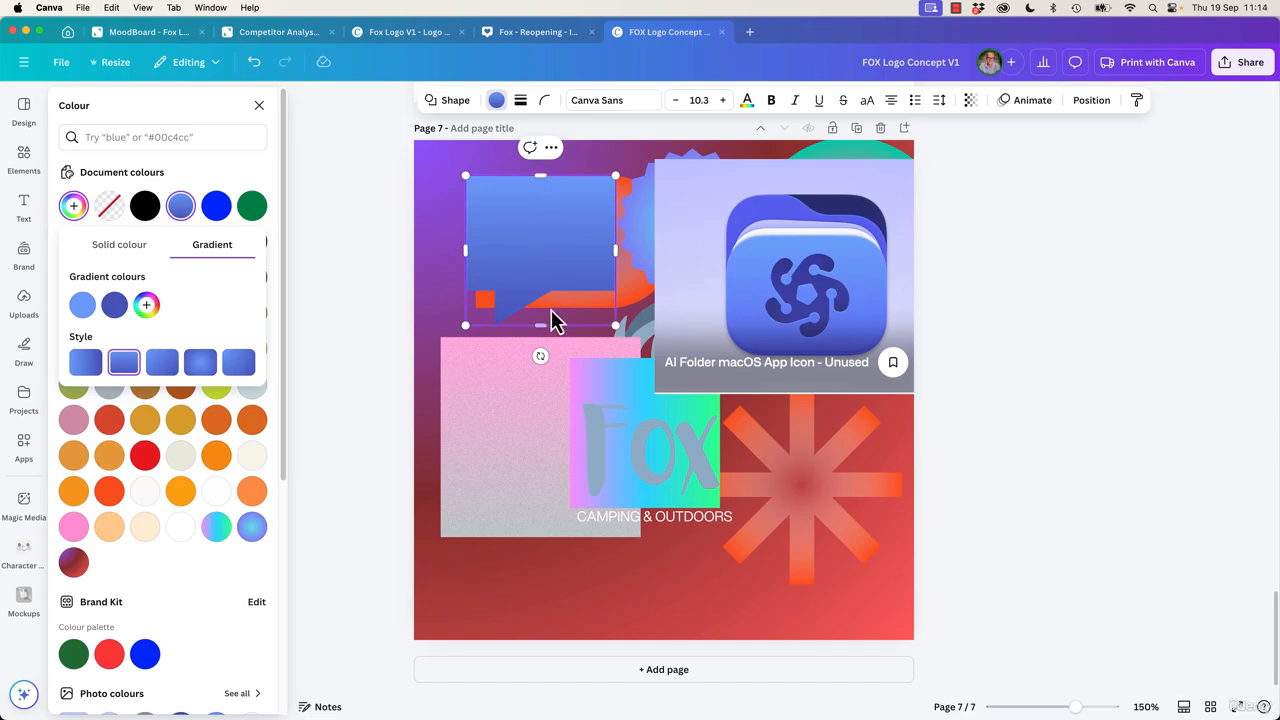
{"action": "left_click", "coordinate": [360, 277]}
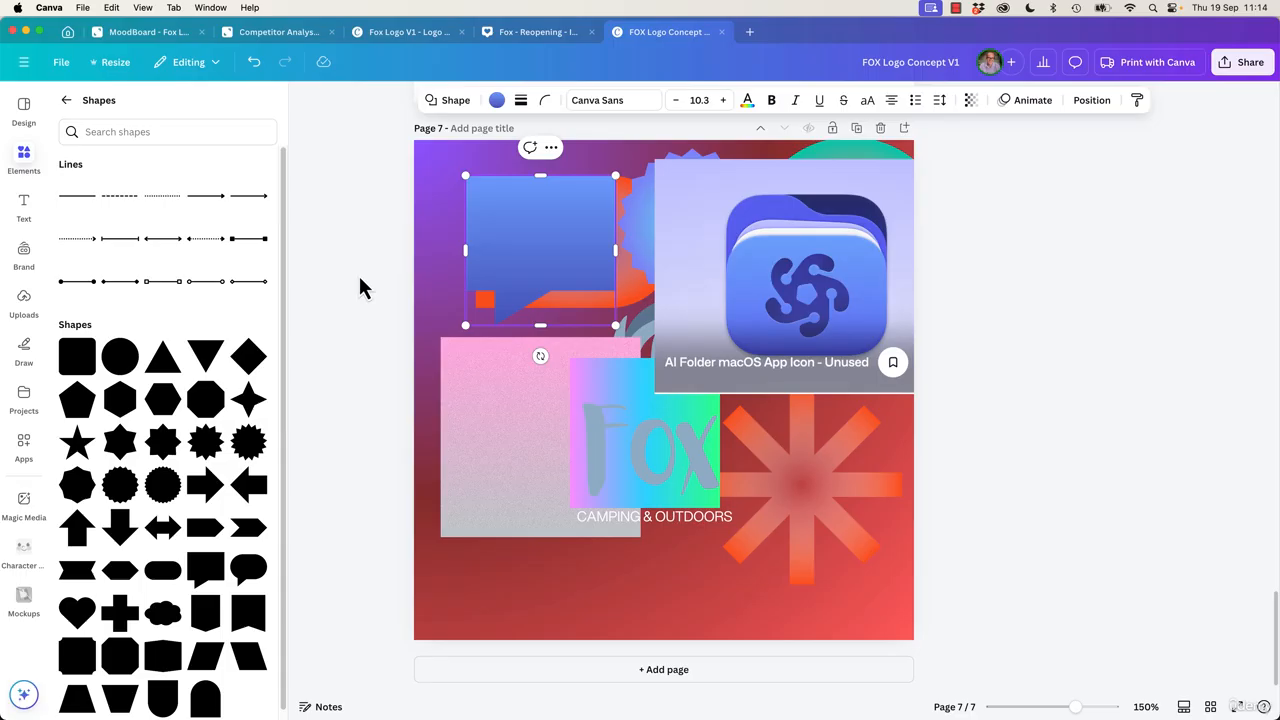
{"action": "left_click", "coordinate": [362, 288]}
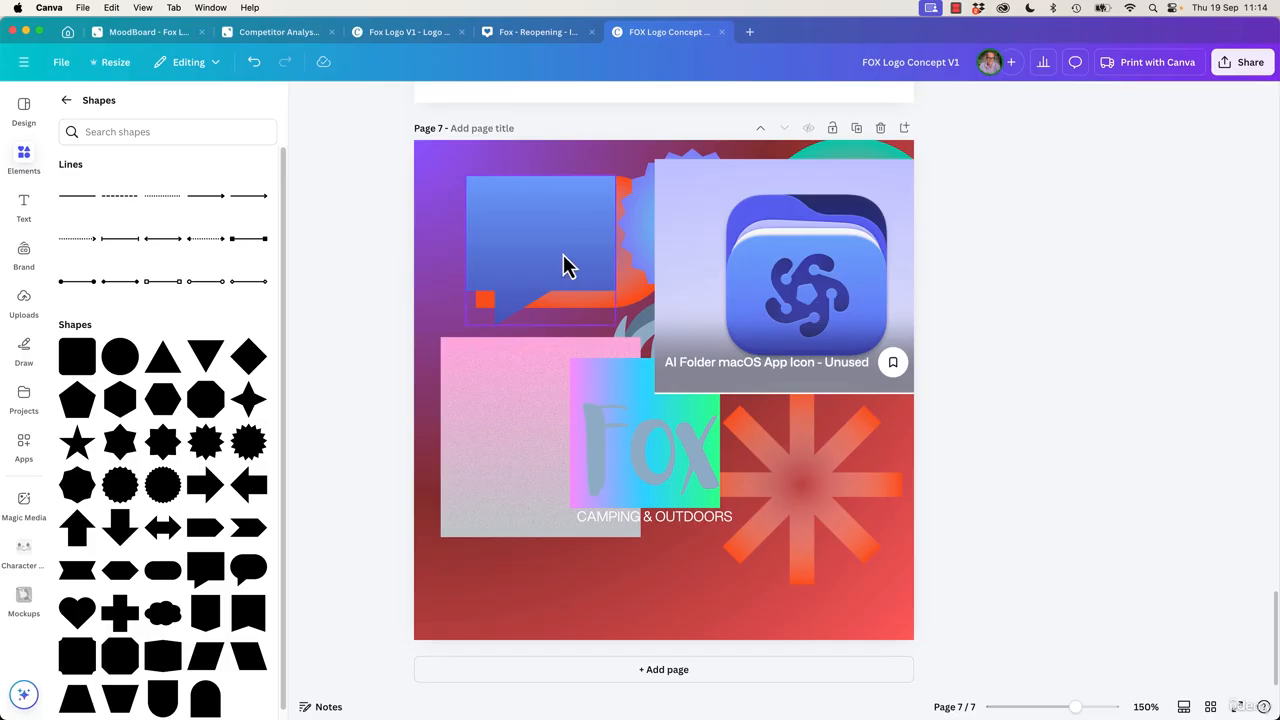
- Shift the speech bubble slightly up and left, and bring the orange starburst forward over the pink square and Fox lettering
{"action": "left_click_drag", "start_coordinate": [566, 266], "coordinate": [541, 253]}
{"action": "left_click", "coordinate": [830, 537]}
{"action": "left_click_drag", "start_coordinate": [775, 487], "coordinate": [724, 492]}
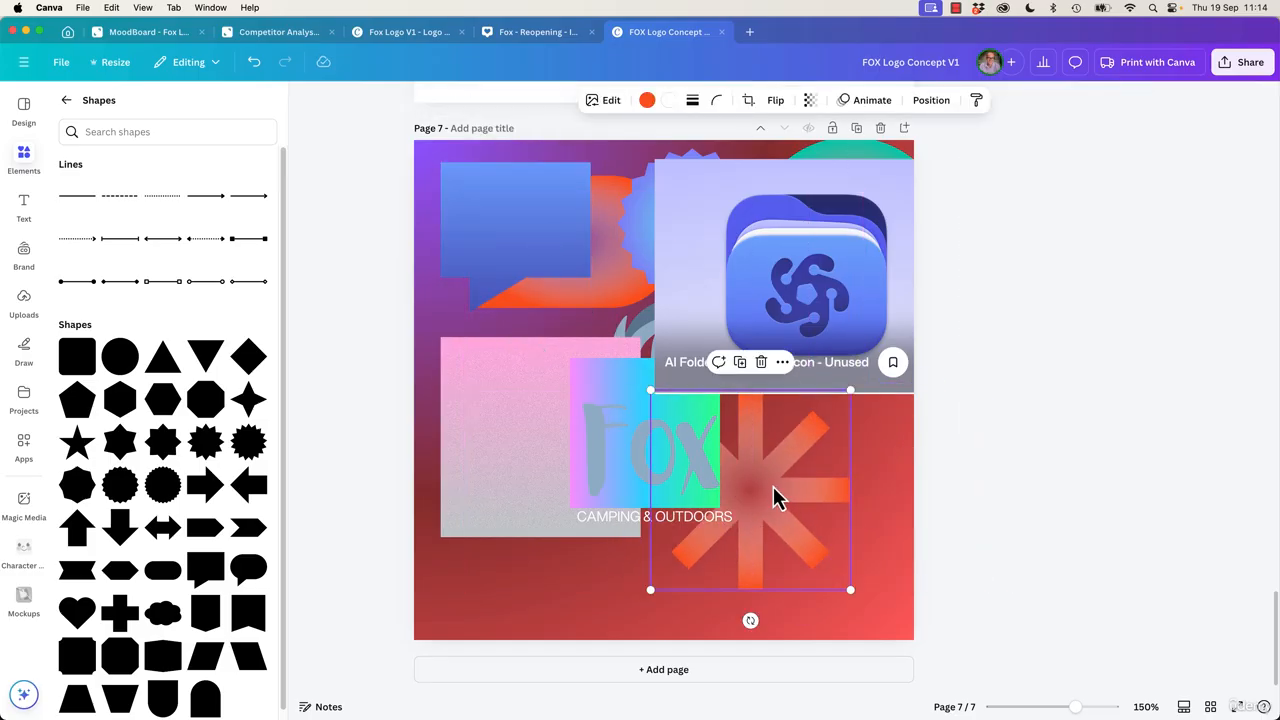
{"action": "key", "text": "super+]"}
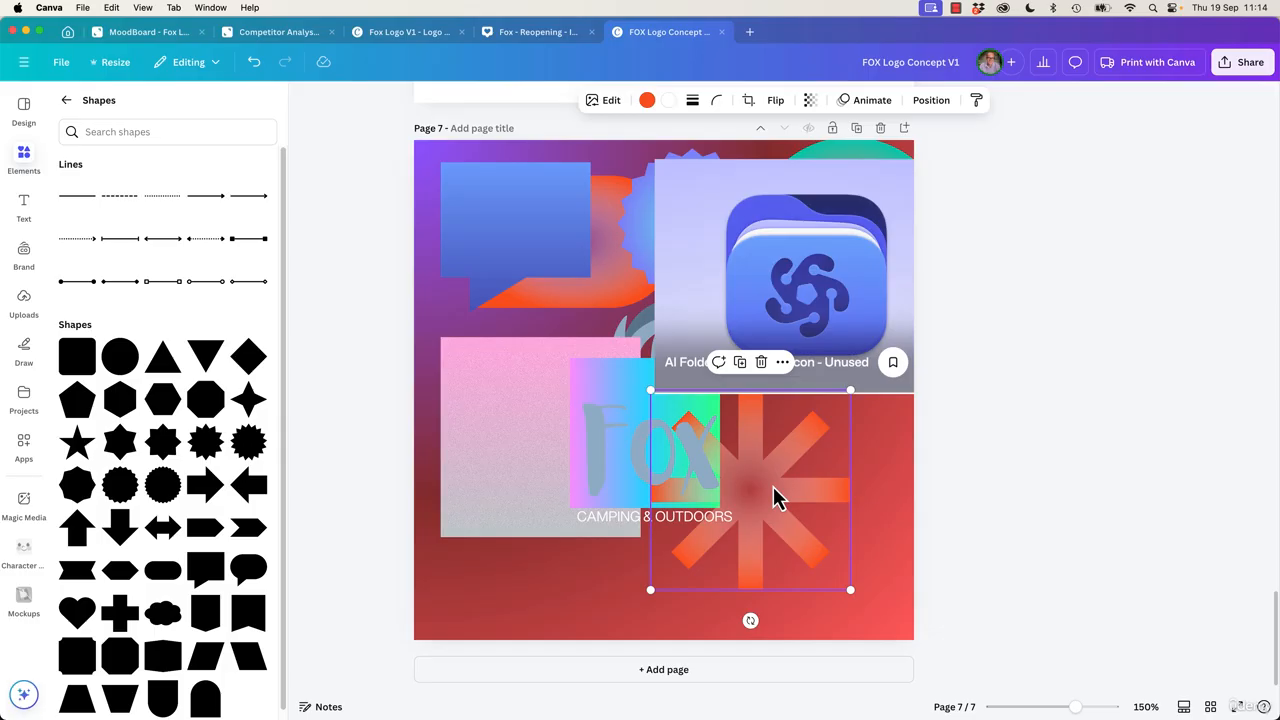
{"action": "key", "text": "super+]"}
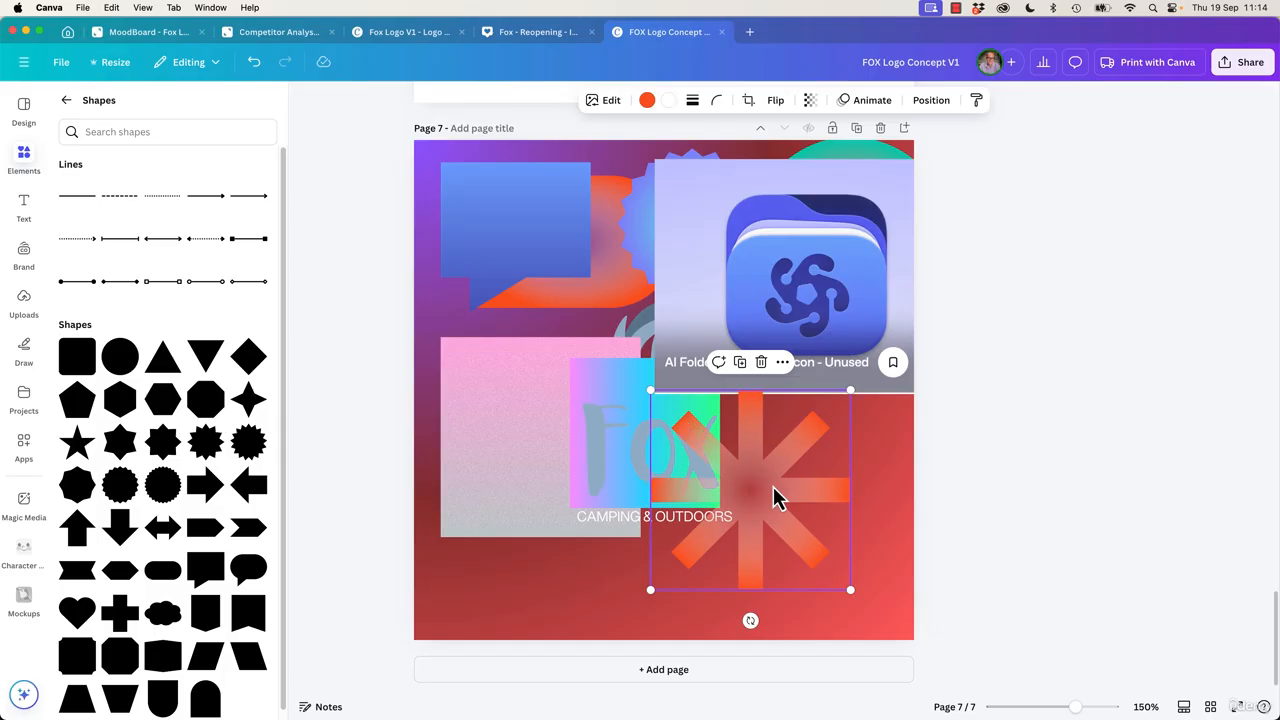
{"action": "left_click_drag", "start_coordinate": [770, 495], "coordinate": [620, 428]}
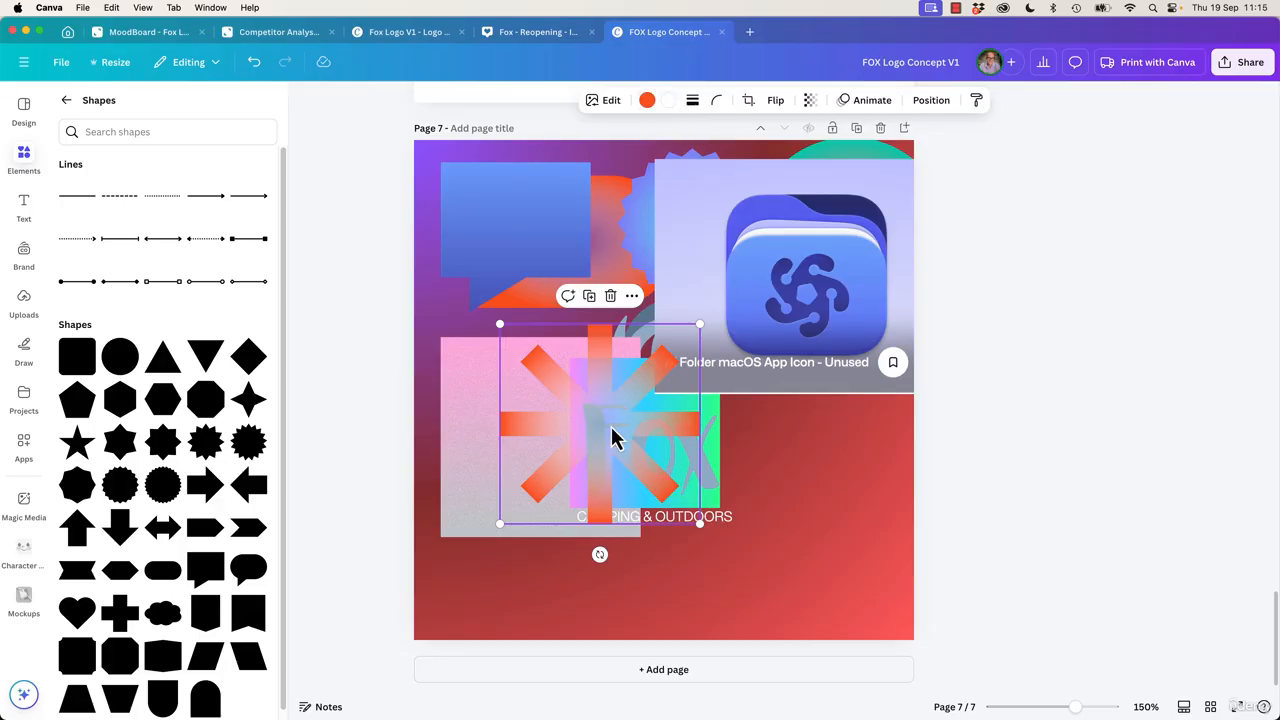
- Set the opacity of the speech bubble's second gradient colour, #4651B5, to 0%
{"action": "left_click", "coordinate": [533, 218]}
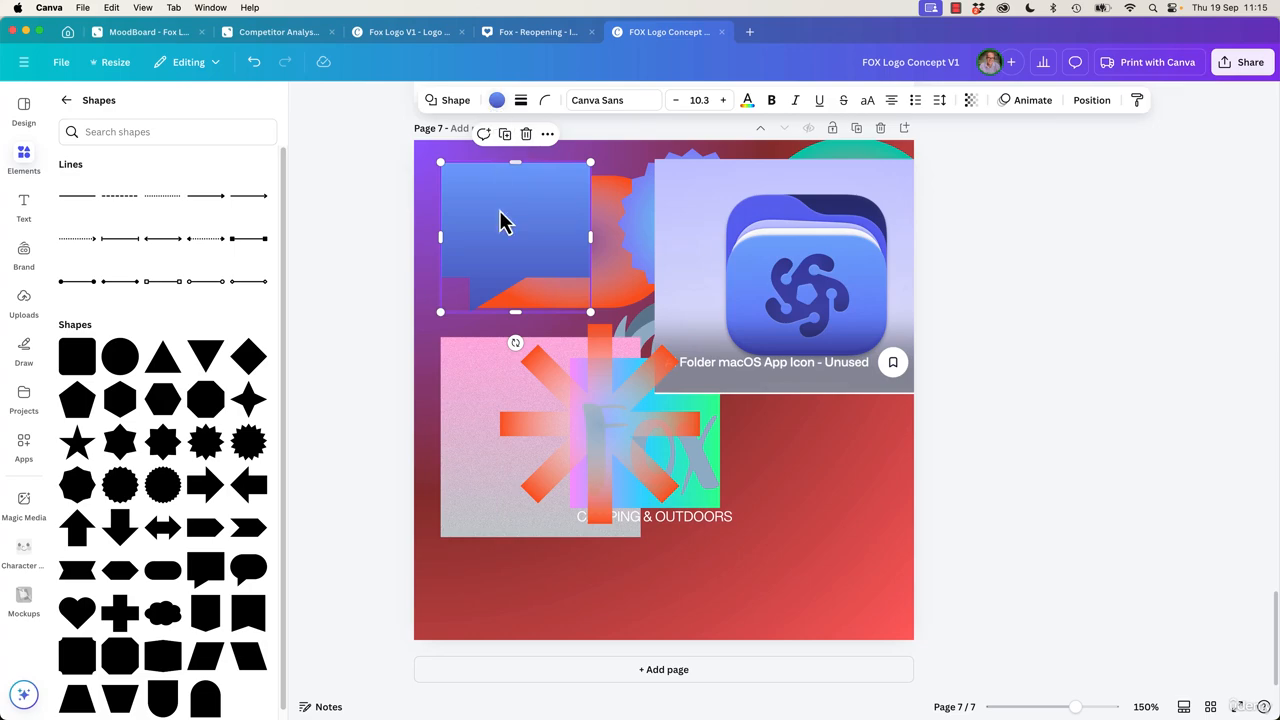
{"action": "left_click", "coordinate": [497, 100]}
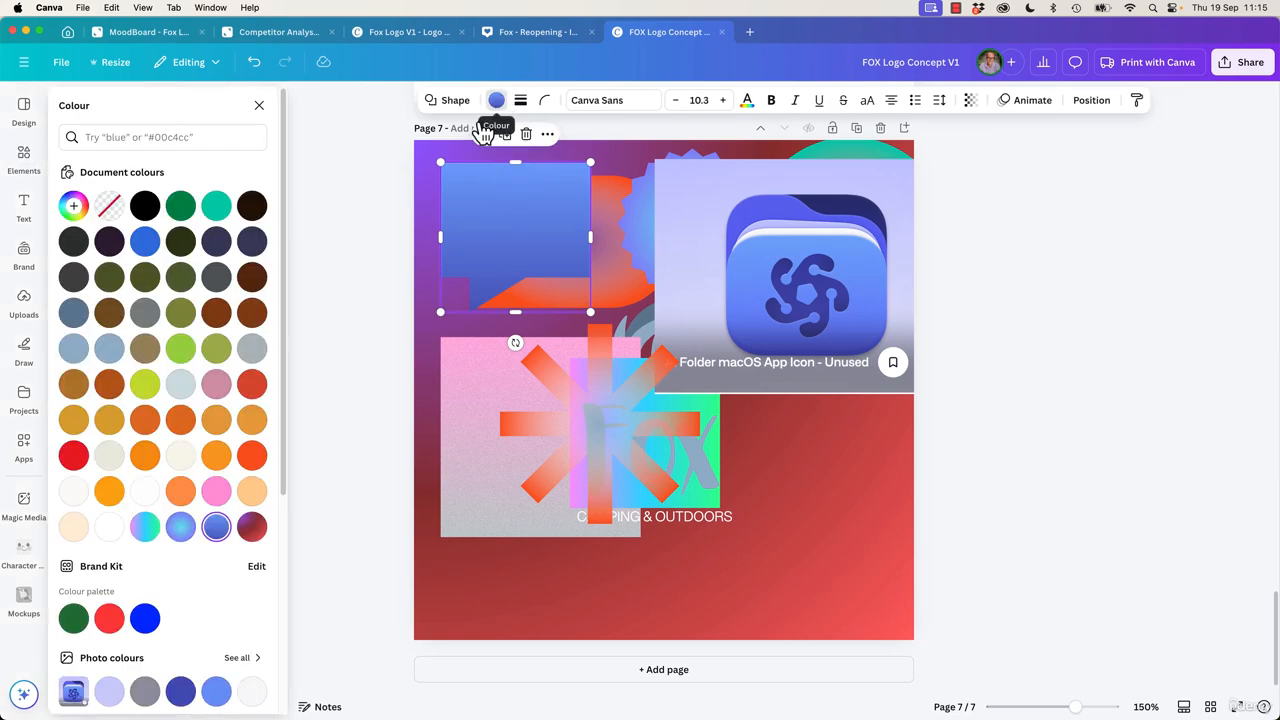
{"action": "left_click", "coordinate": [73, 205]}
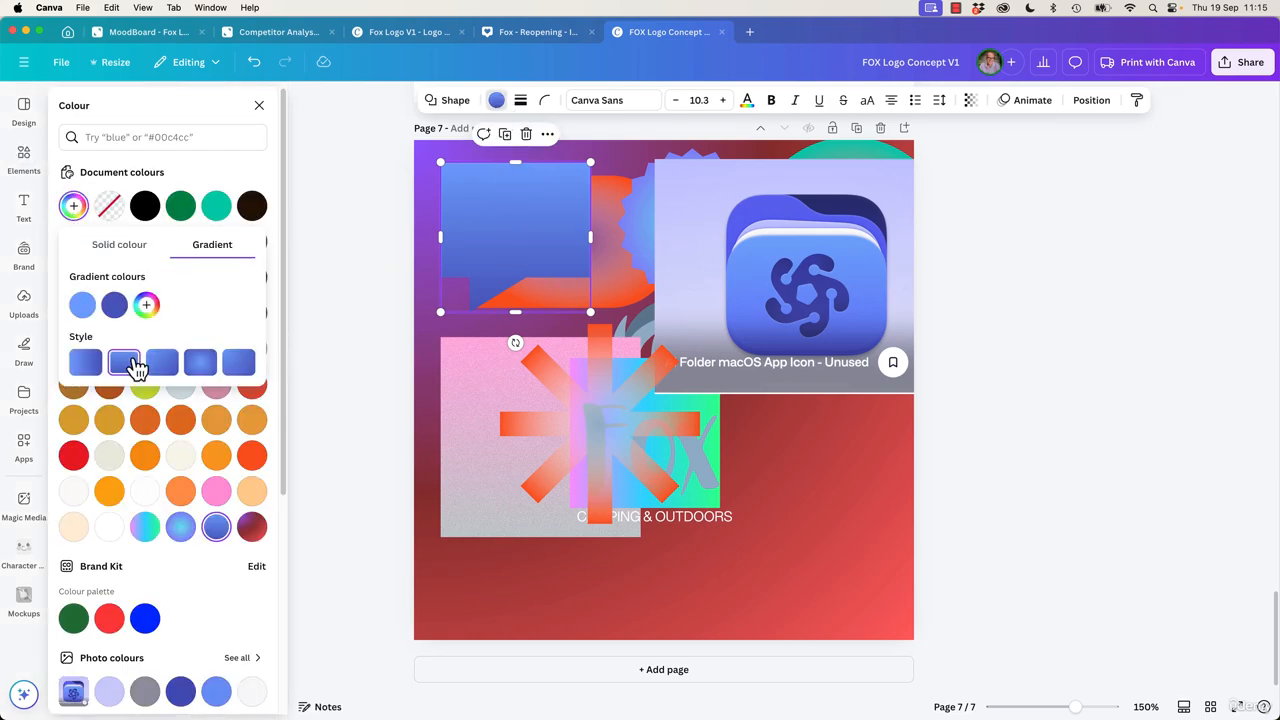
{"action": "left_click", "coordinate": [115, 308]}
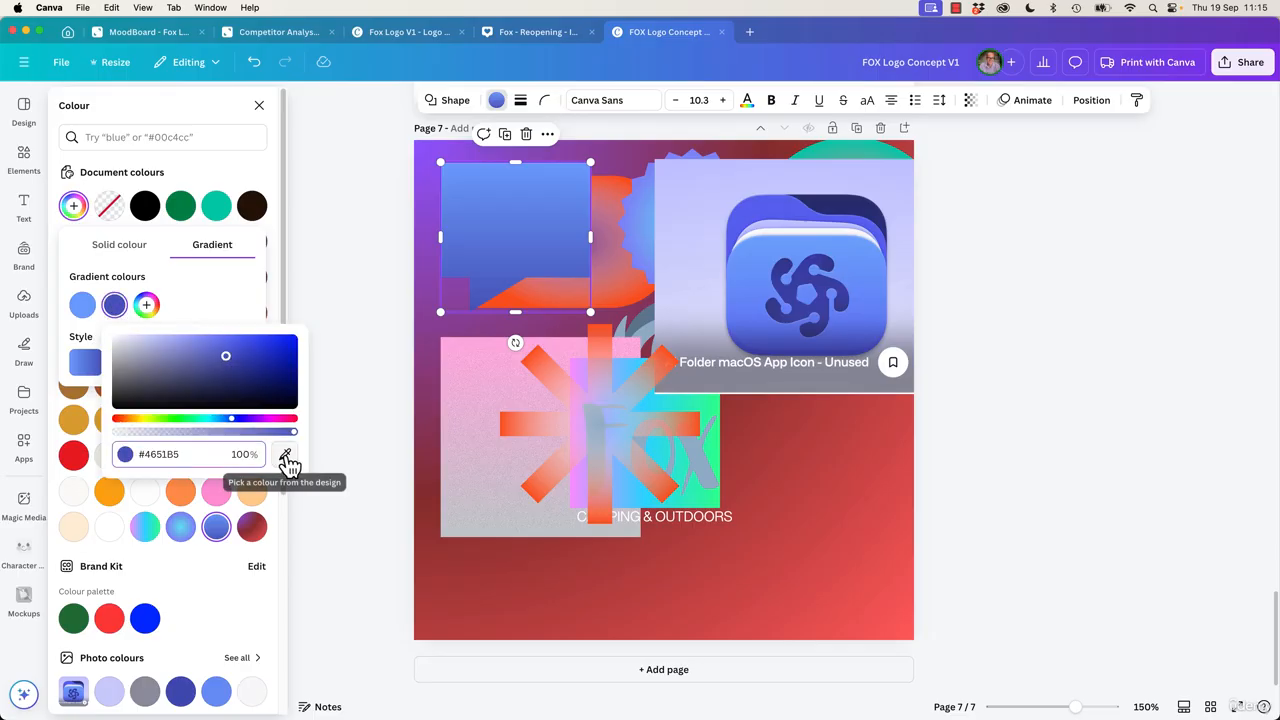
{"action": "left_click", "coordinate": [163, 454]}
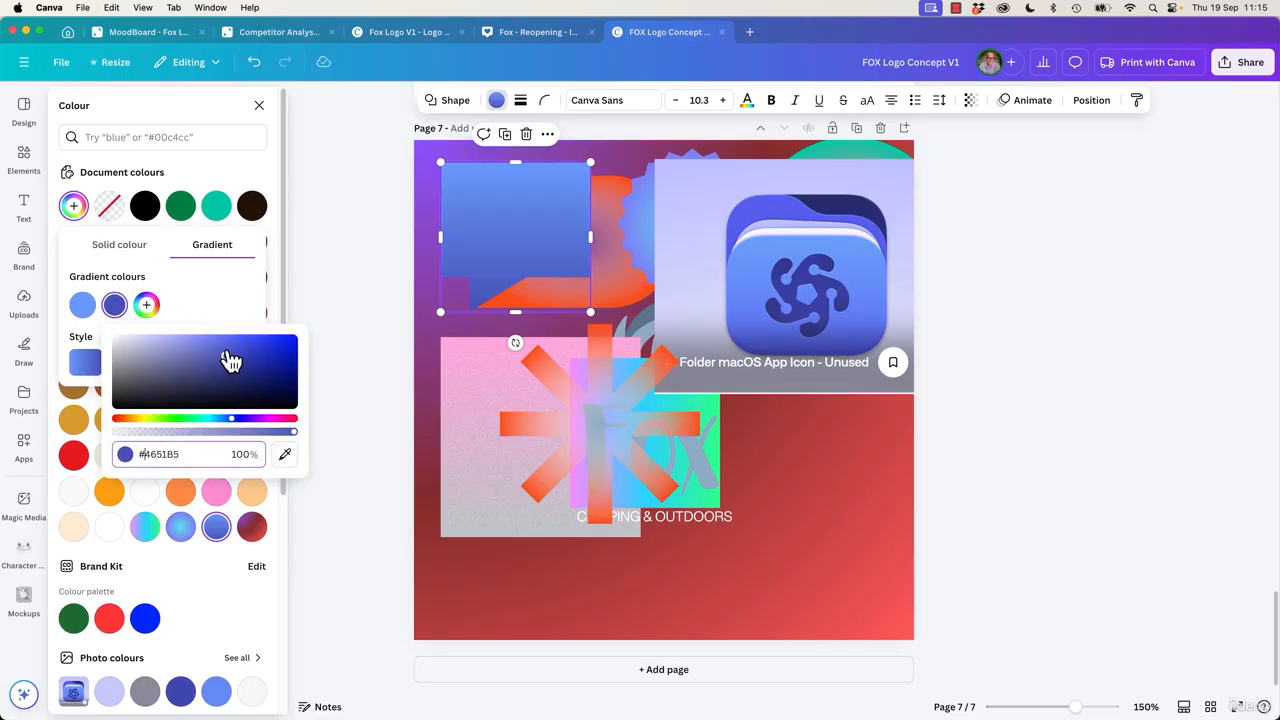
{"action": "left_click_drag", "start_coordinate": [298, 437], "coordinate": [94, 437]}
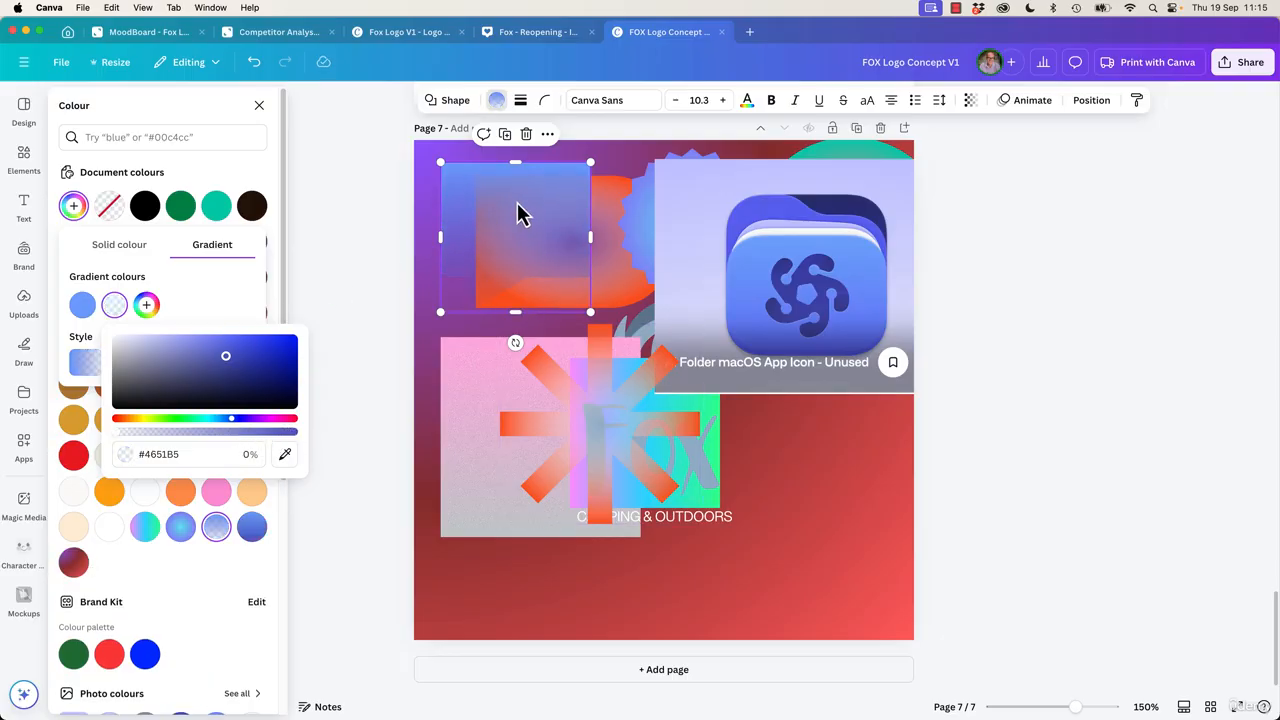
- Move the speech bubble to the page's lower right below the folder icon image and leave it selected
{"action": "left_click_drag", "start_coordinate": [520, 205], "coordinate": [812, 482]}
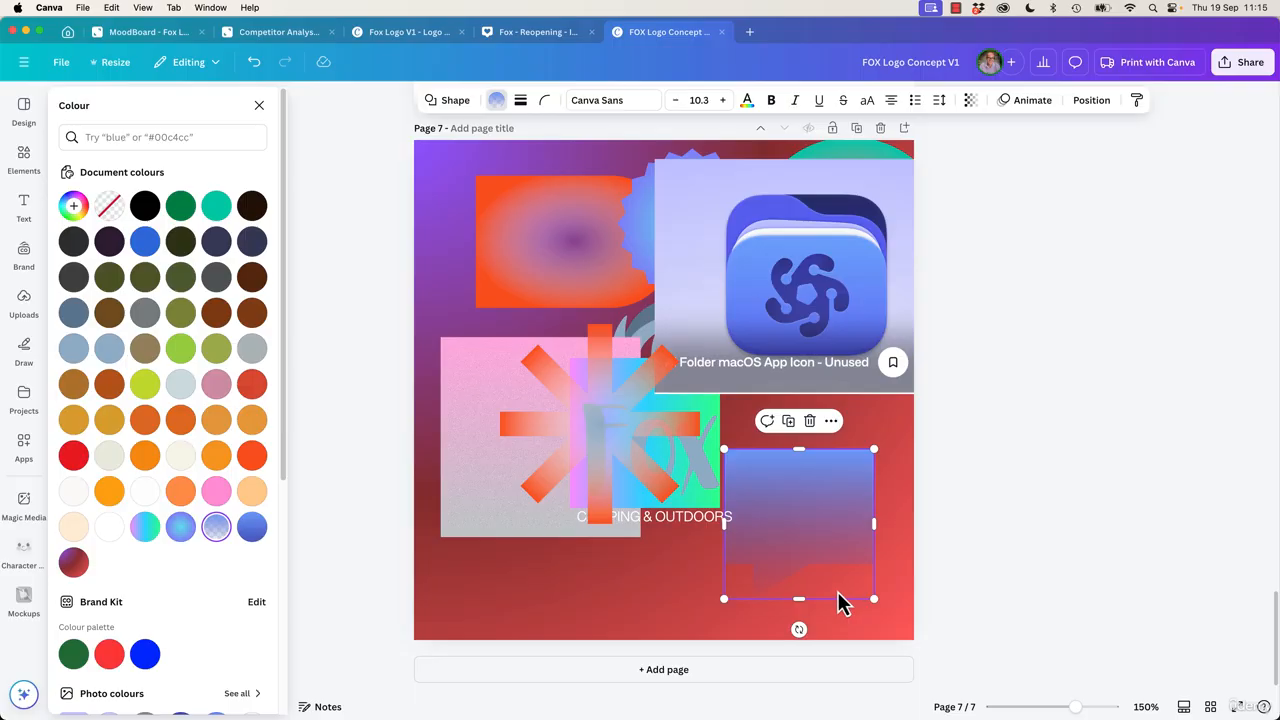
{"action": "left_click", "coordinate": [592, 326]}
{"action": "left_click", "coordinate": [541, 249]}
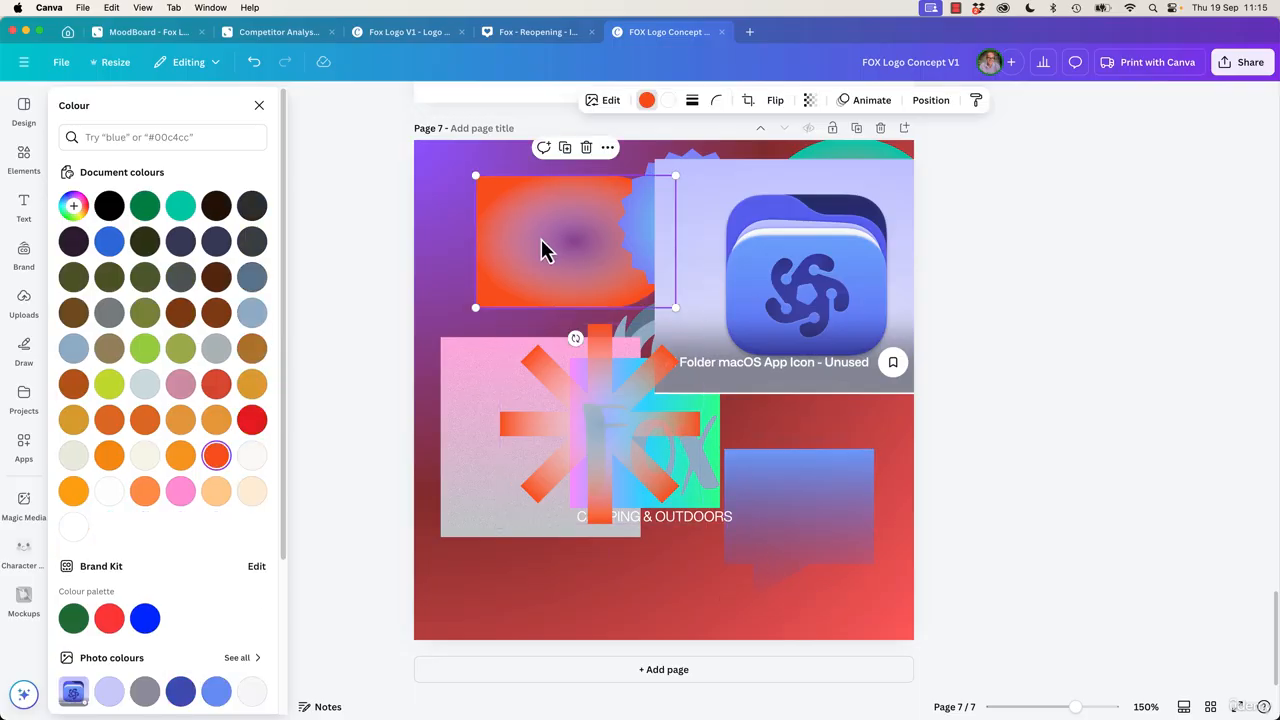
{"action": "left_click", "coordinate": [866, 503]}
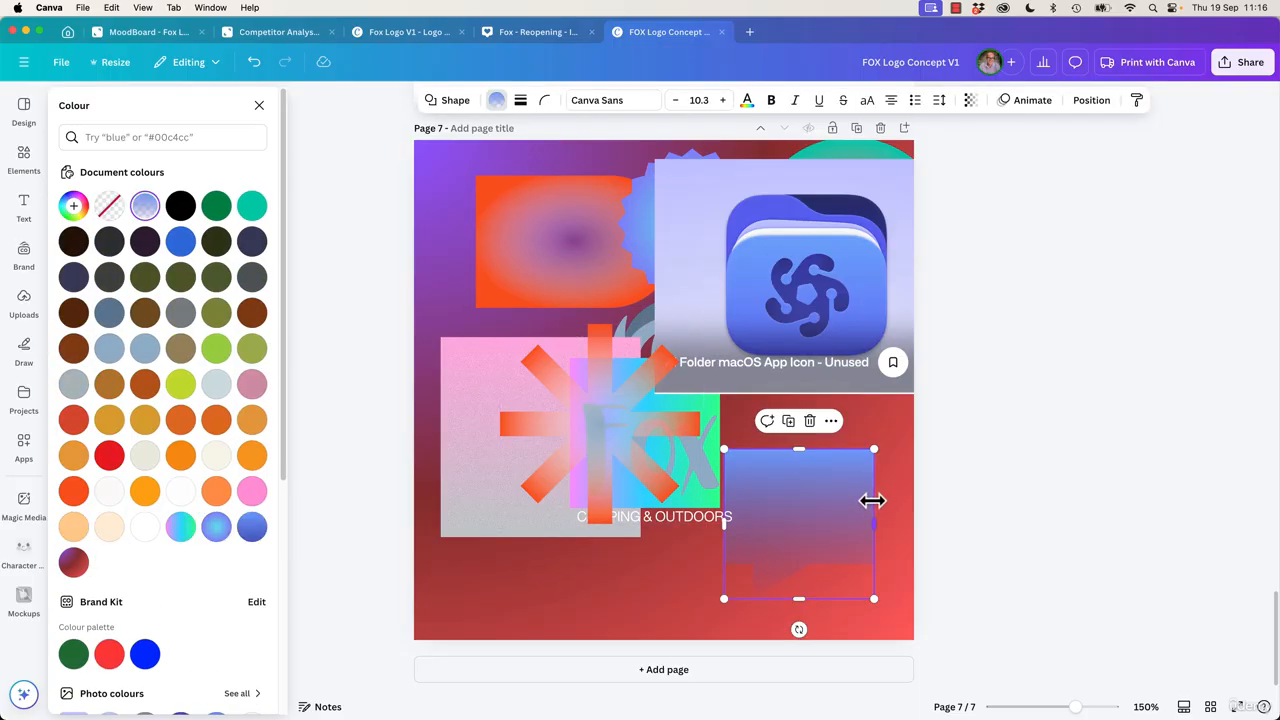